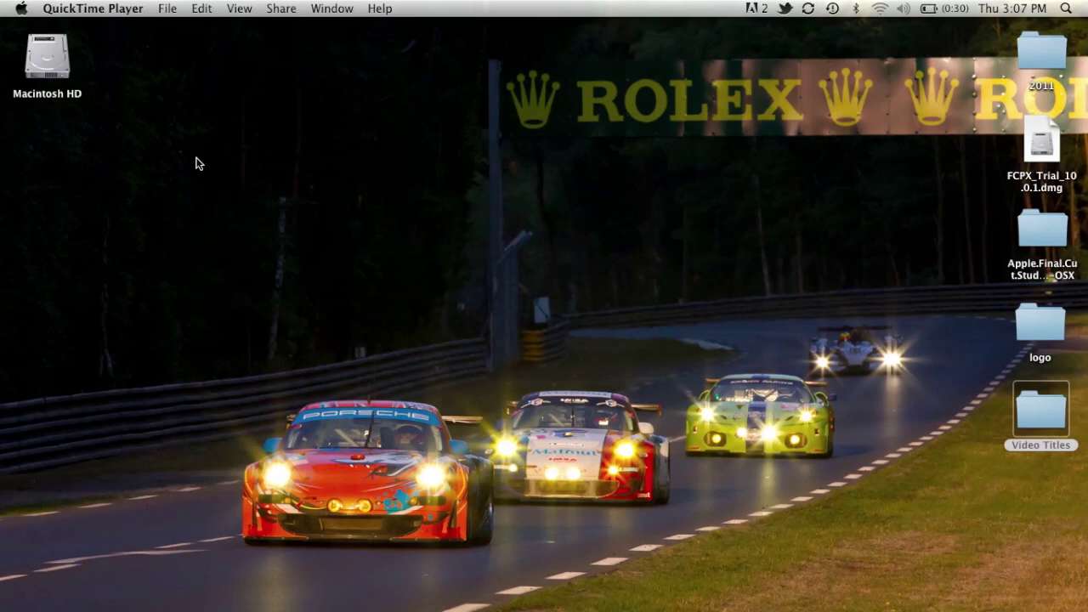
Switch to Photo Mechanic and open its general preferences.
mouse_move(310, 595)
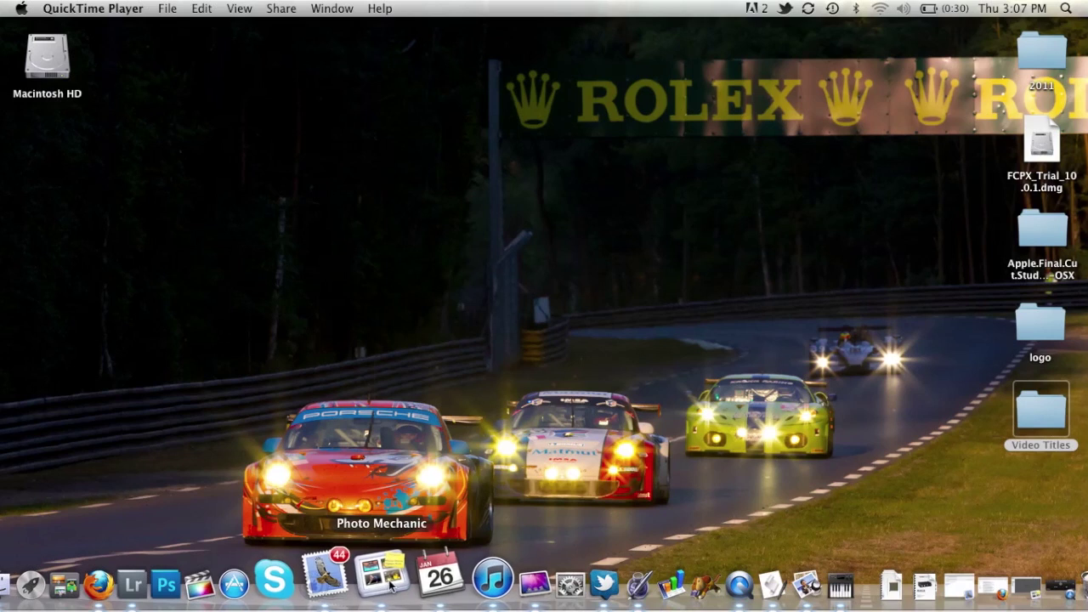
left_click(390, 585)
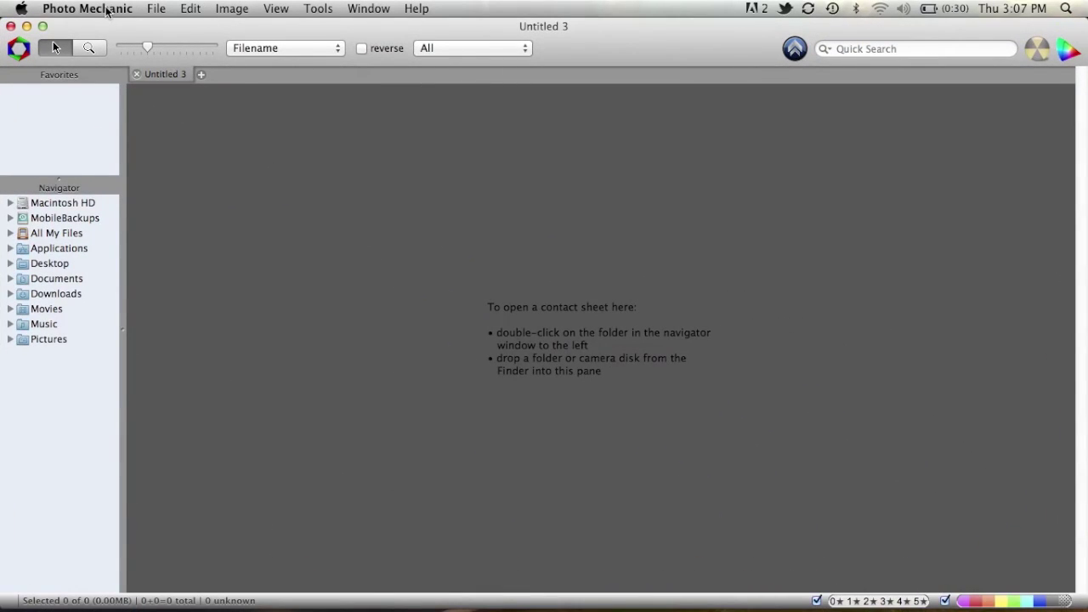
left_click(106, 10)
left_click(92, 52)
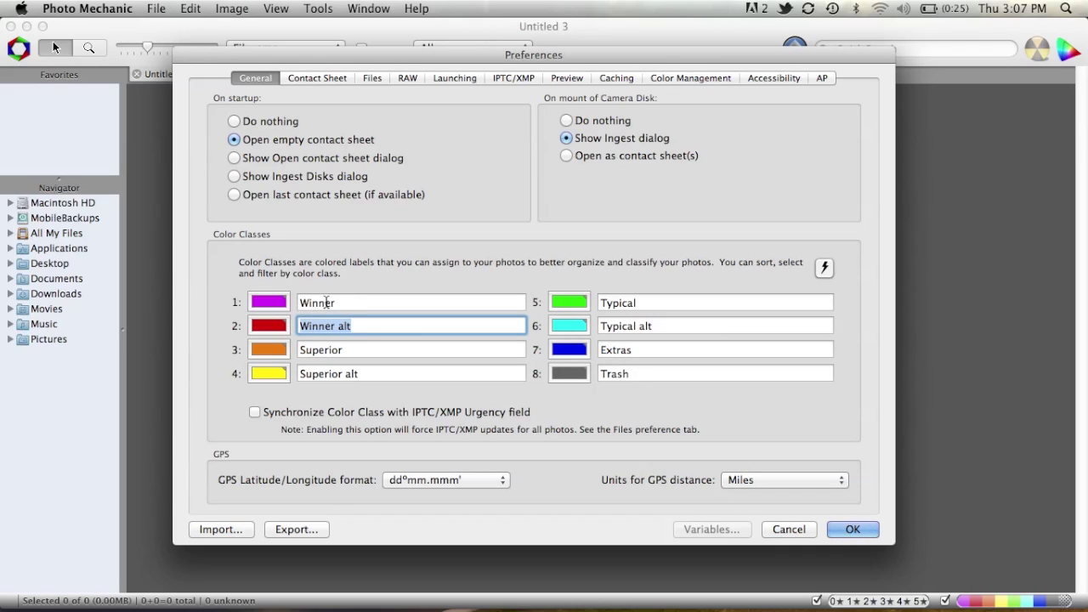
Inspect the swatch color and the name of color class 1 without changing them.
left_click(274, 306)
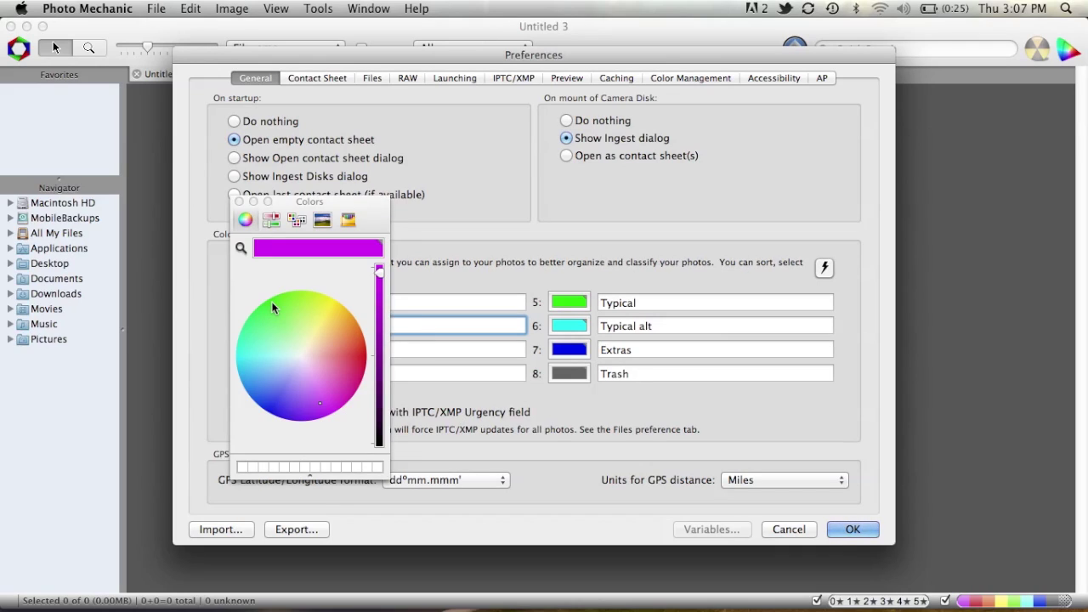
left_click(239, 202)
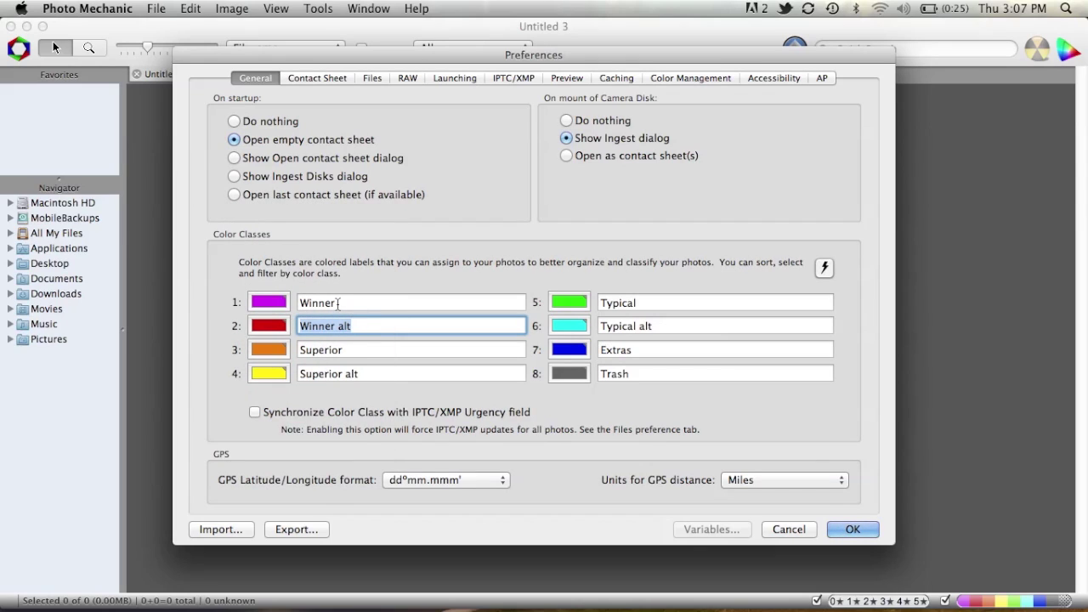
double_click(328, 303)
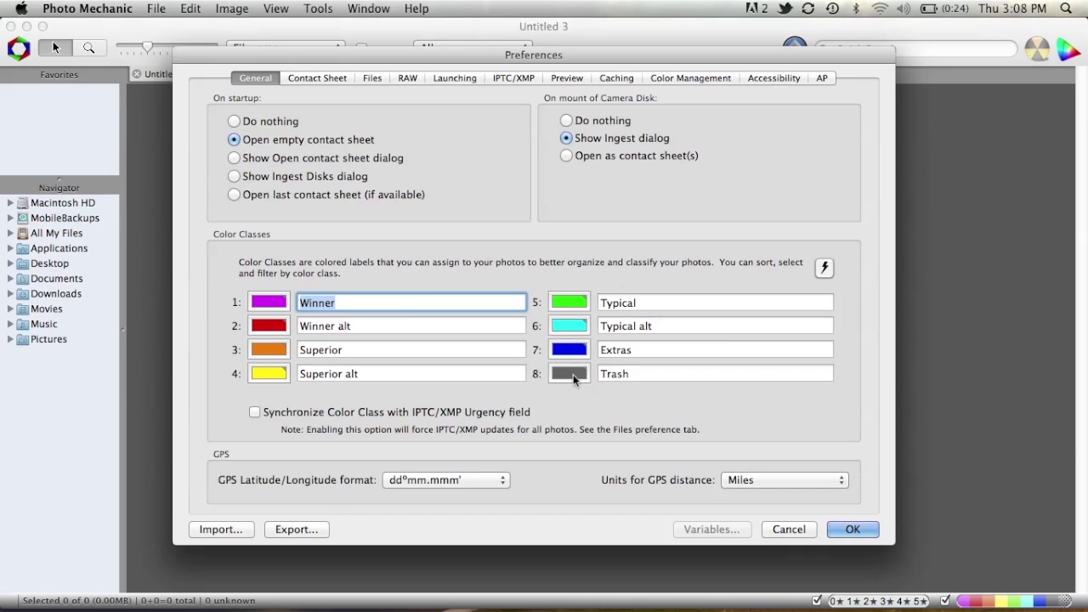
Switch to Lightroom and open the color label set for editing, with the red label's name selected.
key("ctrl+Right")
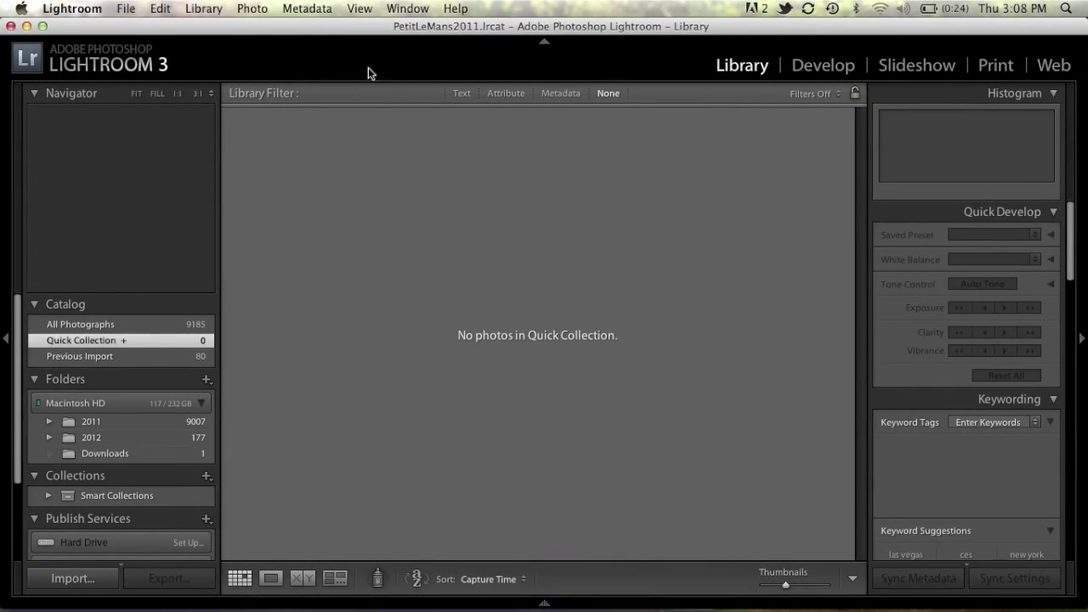
left_click(315, 8)
mouse_move(369, 102)
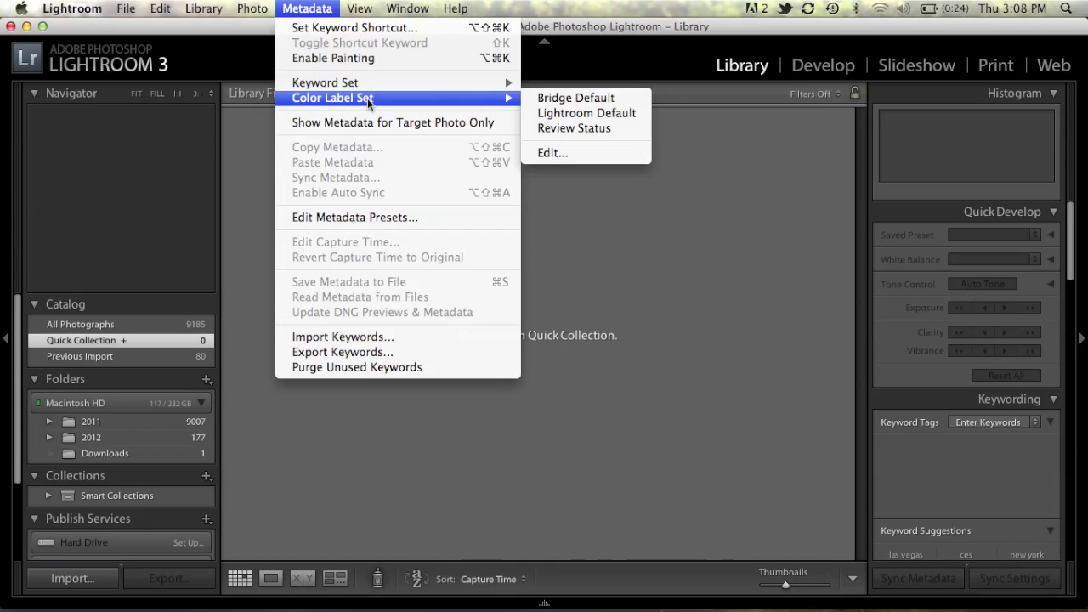
left_click(550, 155)
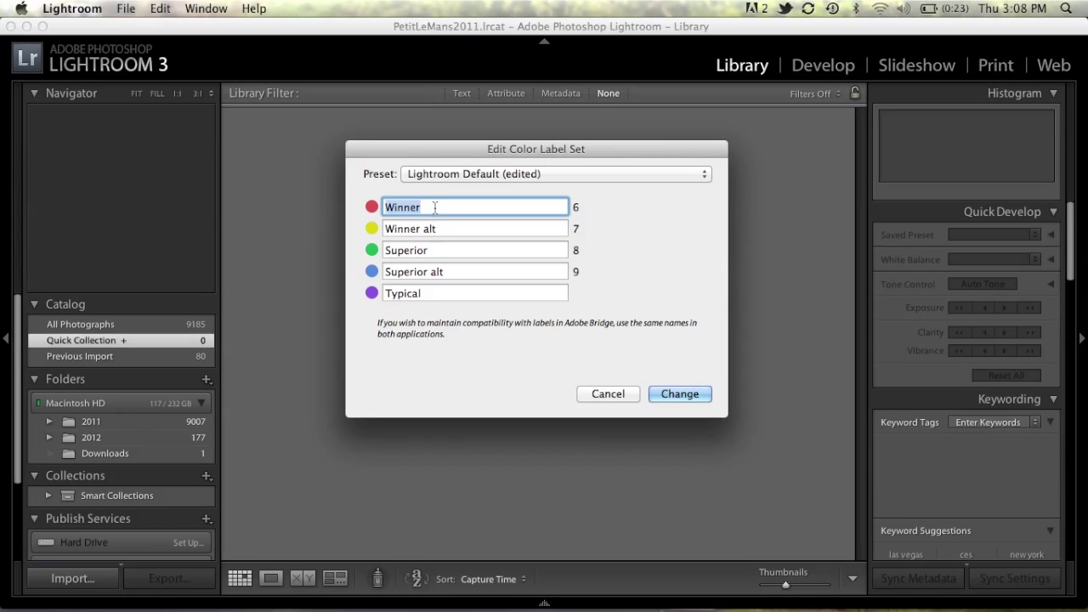
double_click(394, 207)
Save the current color label names as a new preset named "Photo Mechanic" and apply the label set.
left_click(595, 179)
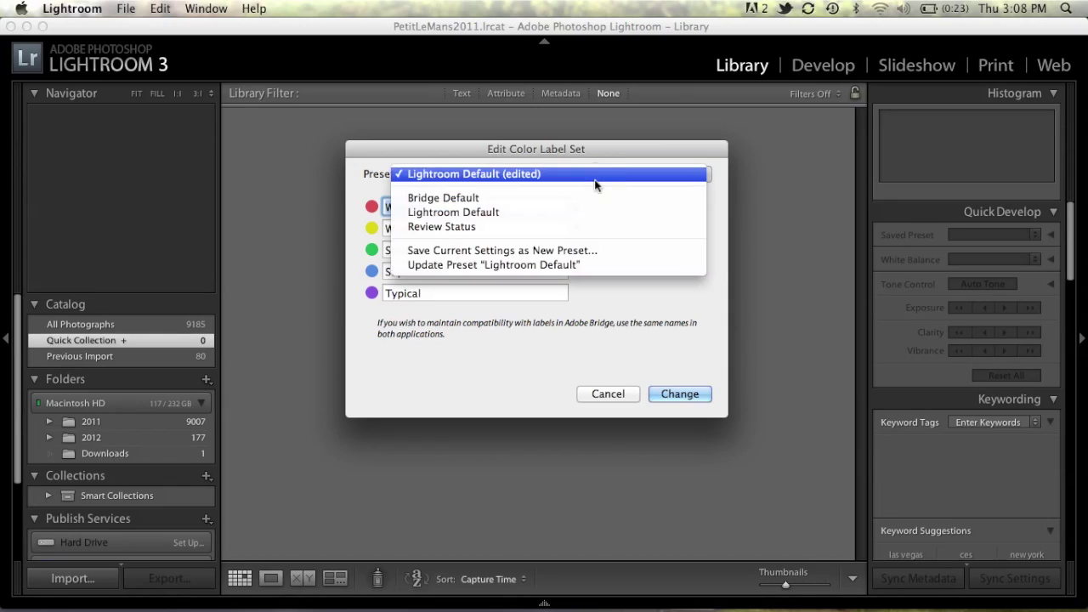
left_click(552, 250)
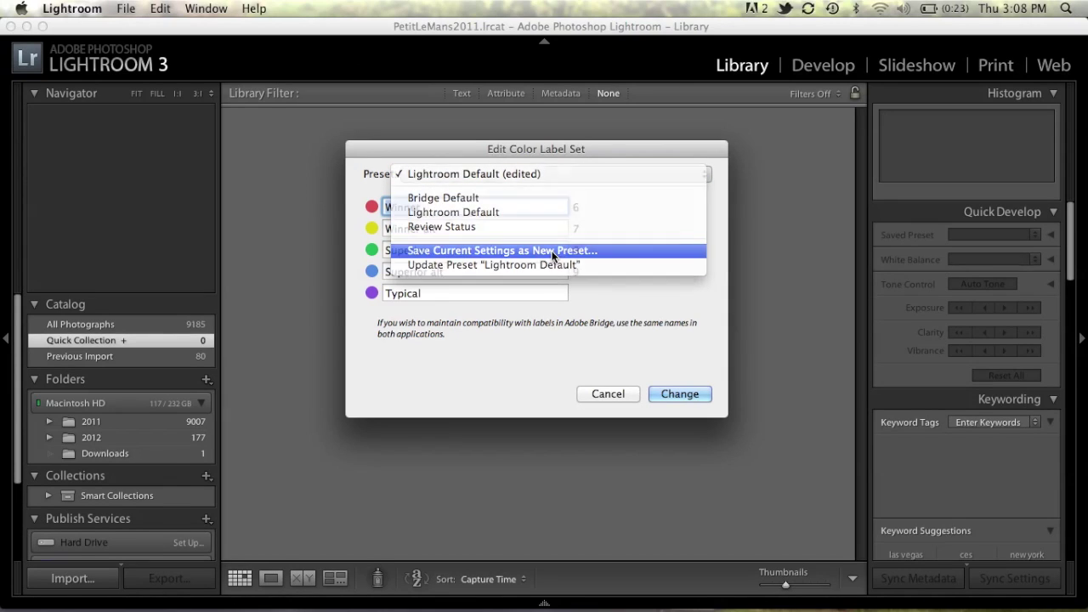
type("Ph")
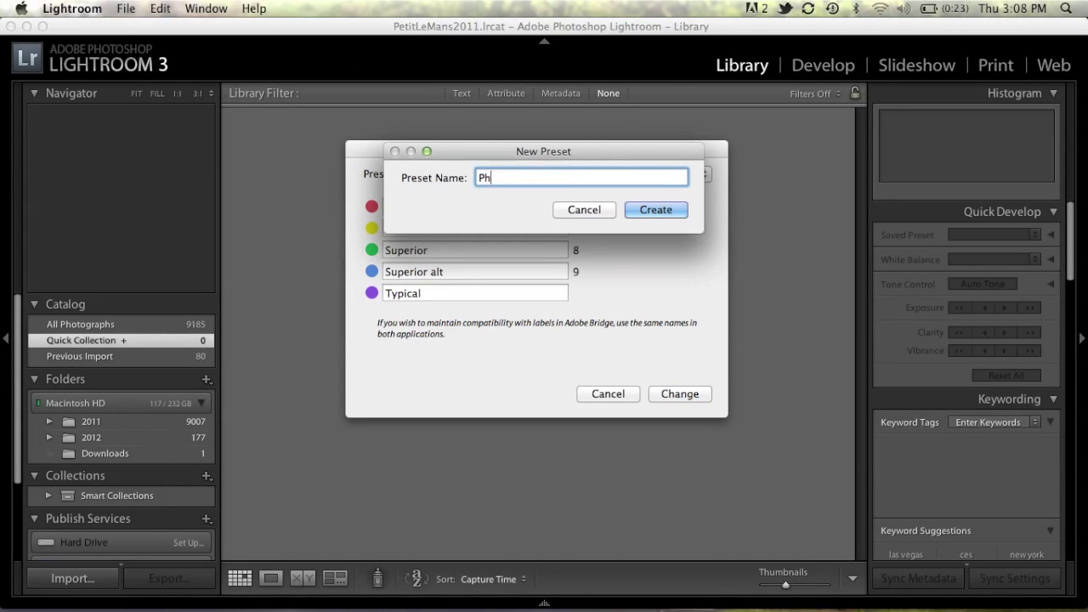
type("oto Mechanic")
key("Return")
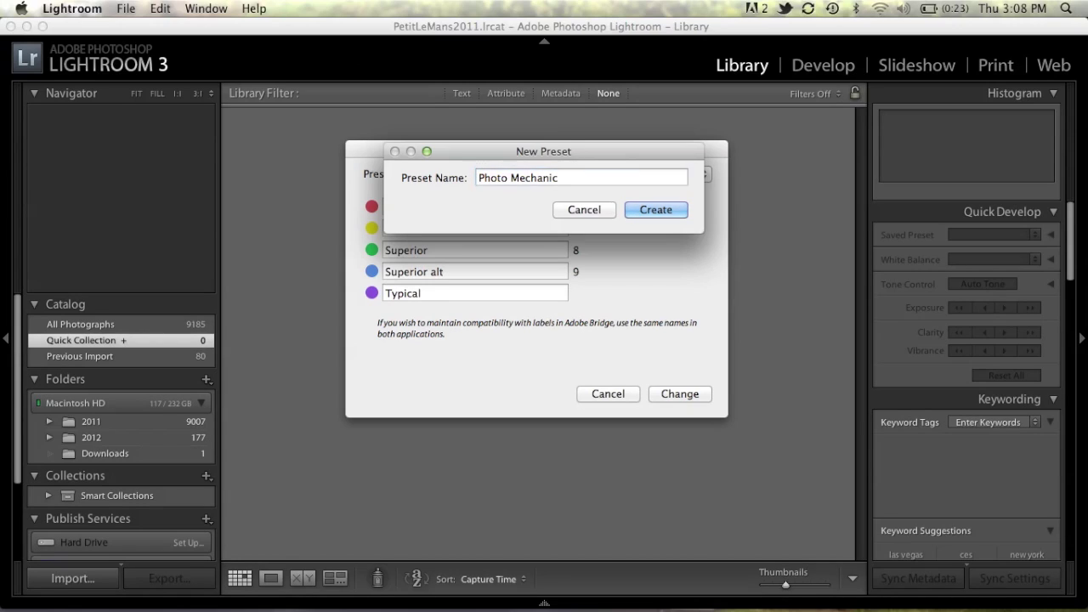
left_click(695, 396)
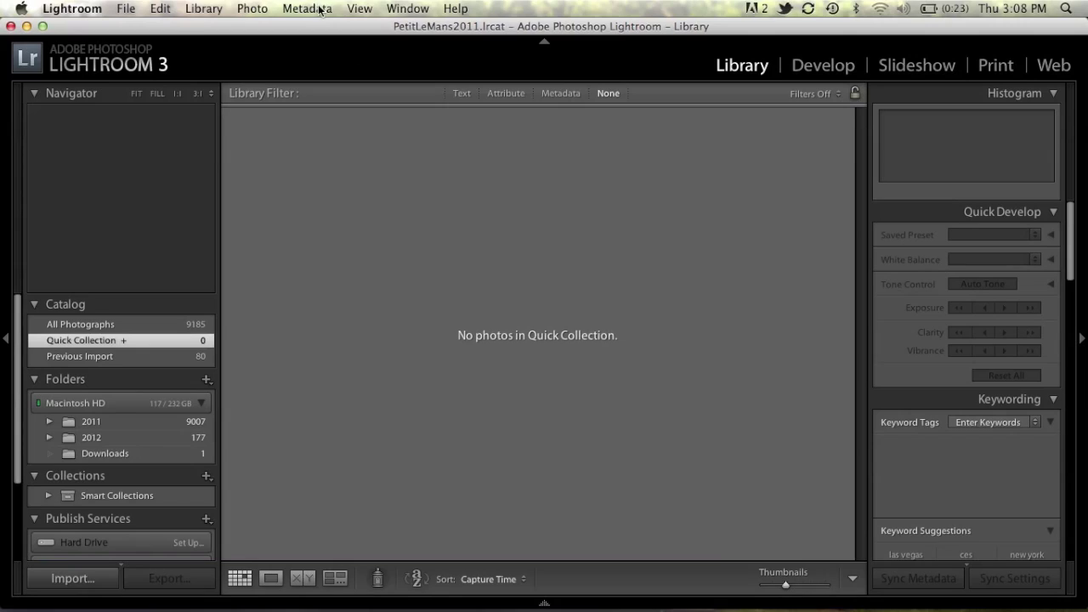
Check which color label set is active in the Metadata options.
left_click(320, 8)
mouse_move(382, 99)
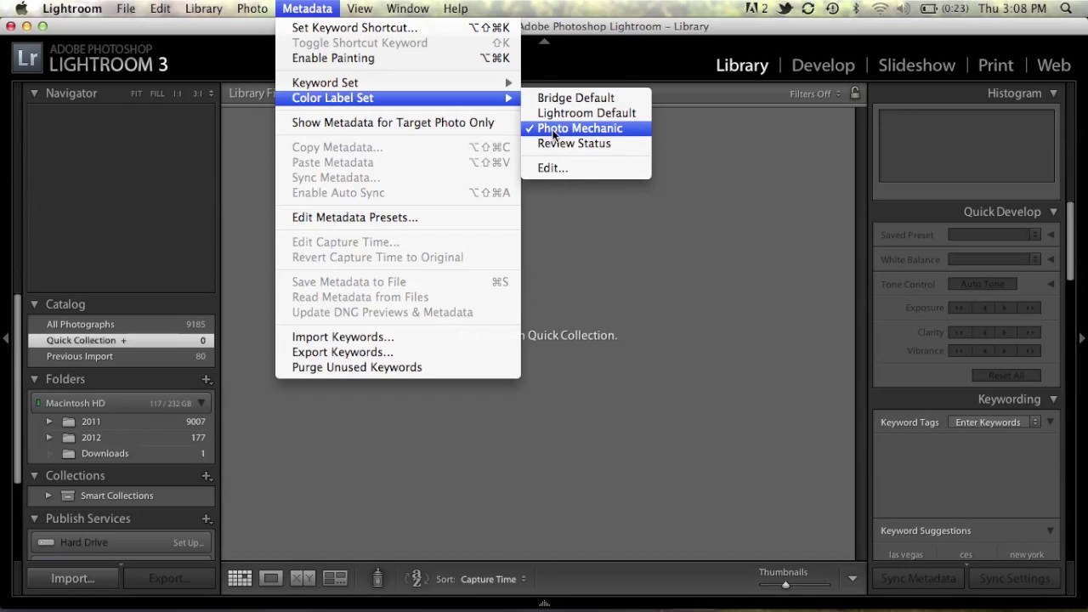
left_click(668, 236)
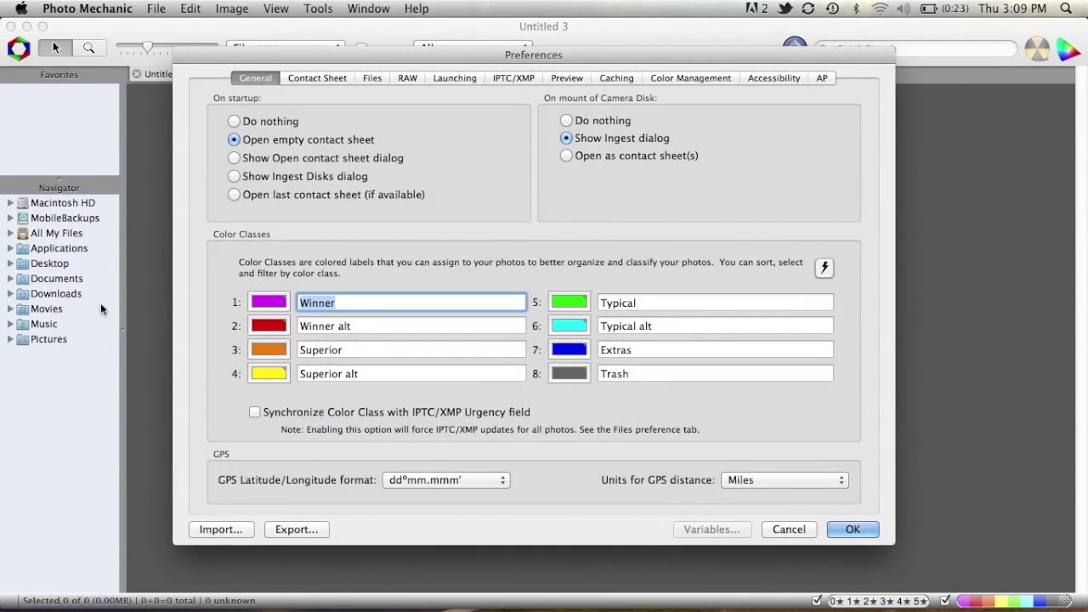
Examine the swatch color of Photo Mechanic's color class 1, and reopen the color label set editor in Lightroom.
left_click(270, 301)
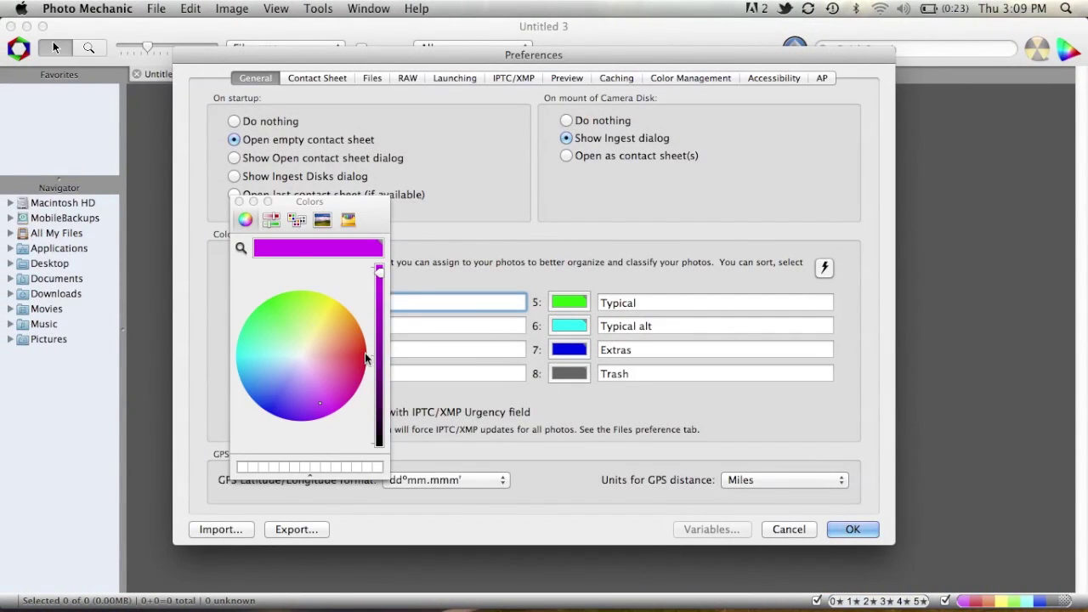
left_click(240, 201)
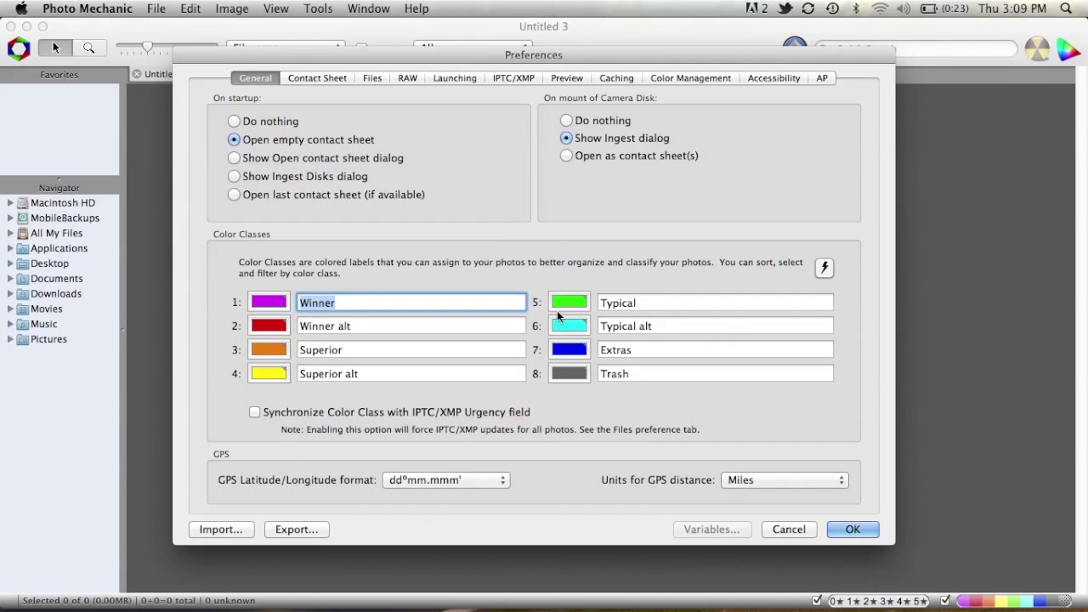
key("ctrl+Right")
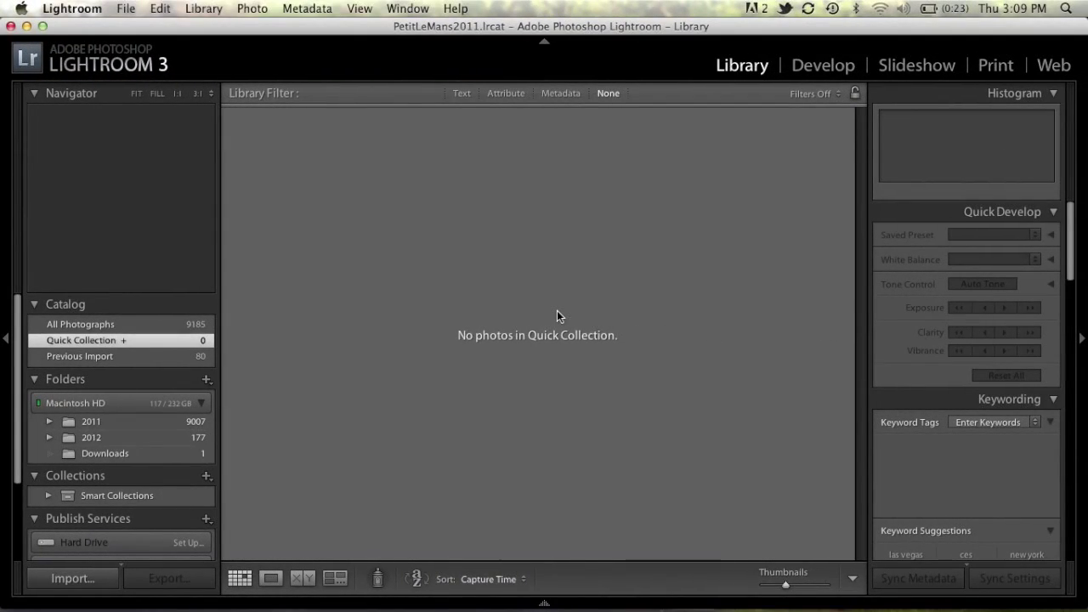
left_click(307, 8)
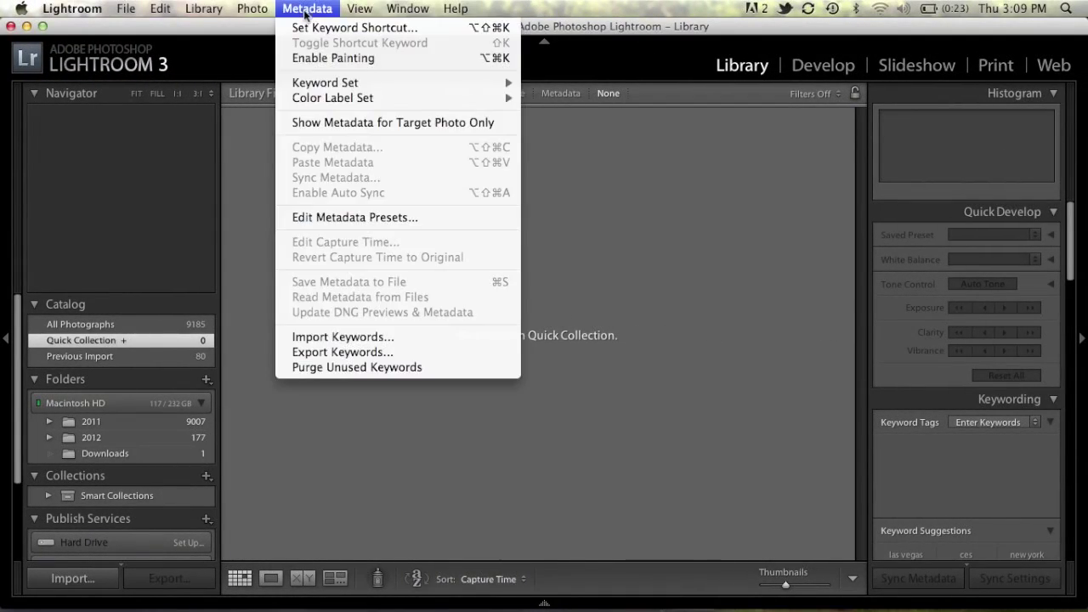
mouse_move(408, 100)
left_click(595, 166)
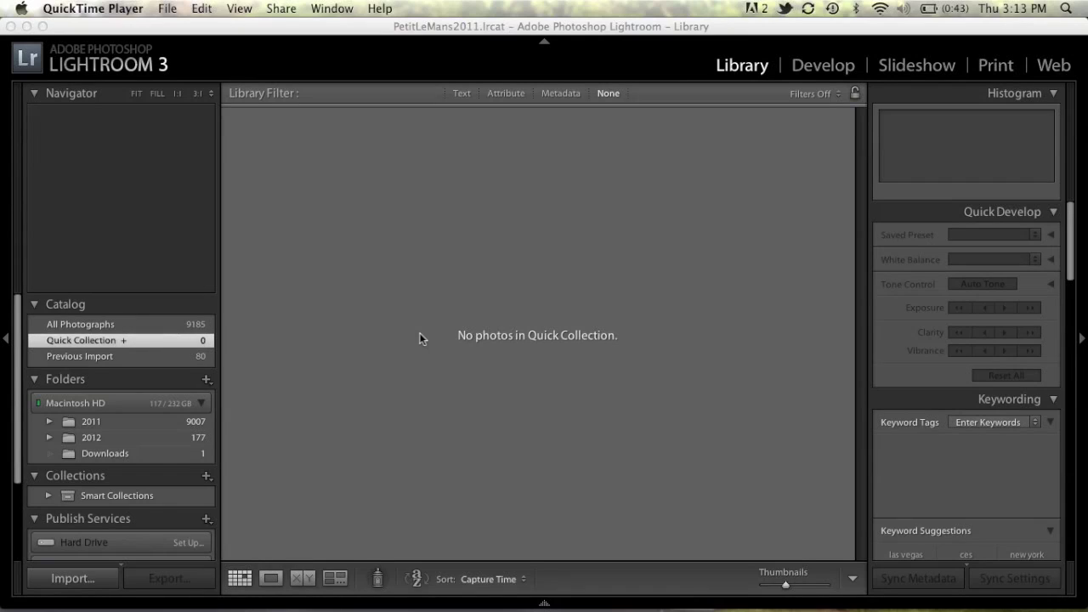
Enable "Automatically write changes into XMP" in Lightroom's metadata catalog settings.
left_click(90, 28)
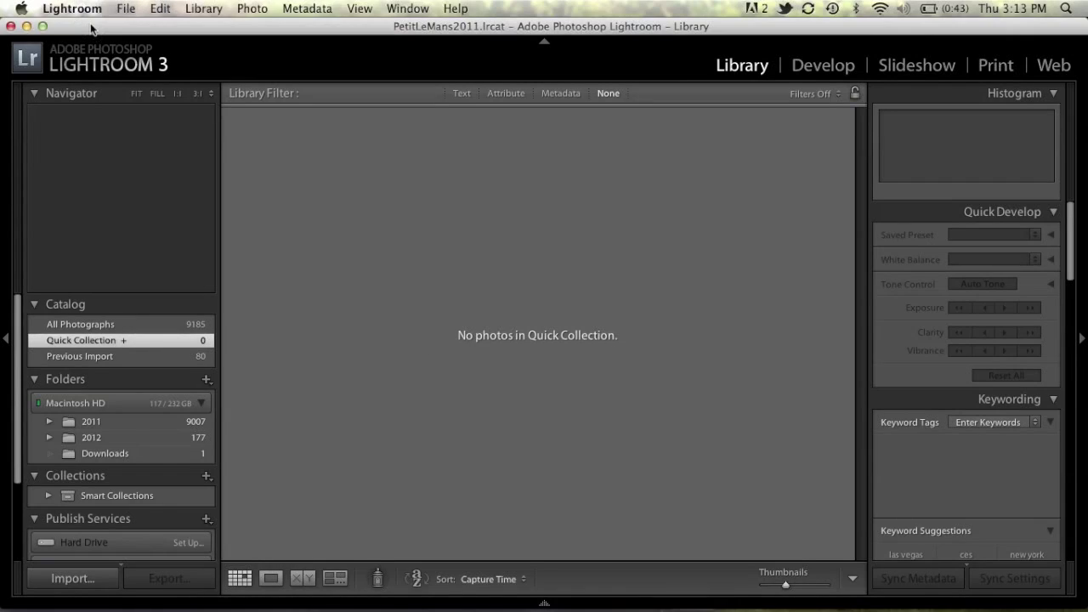
left_click(91, 9)
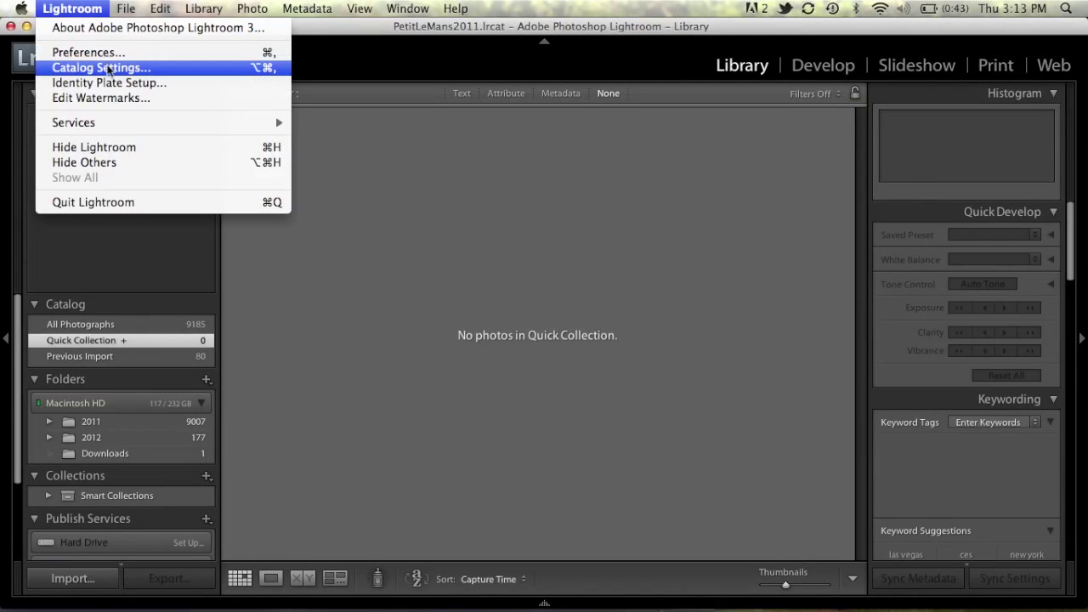
left_click(108, 68)
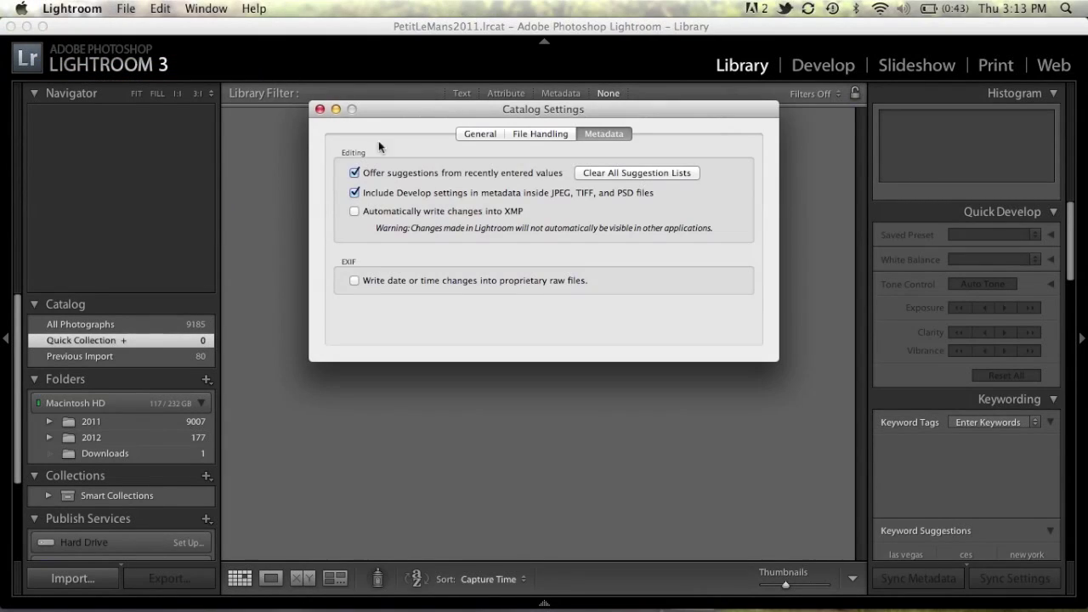
left_click(354, 211)
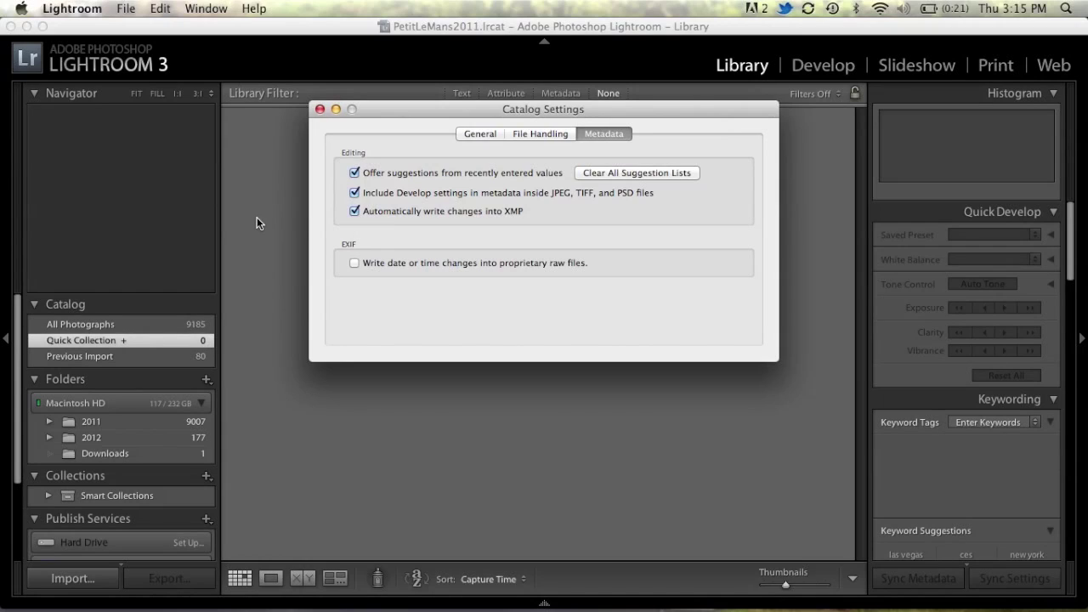
key("ctrl+Left")
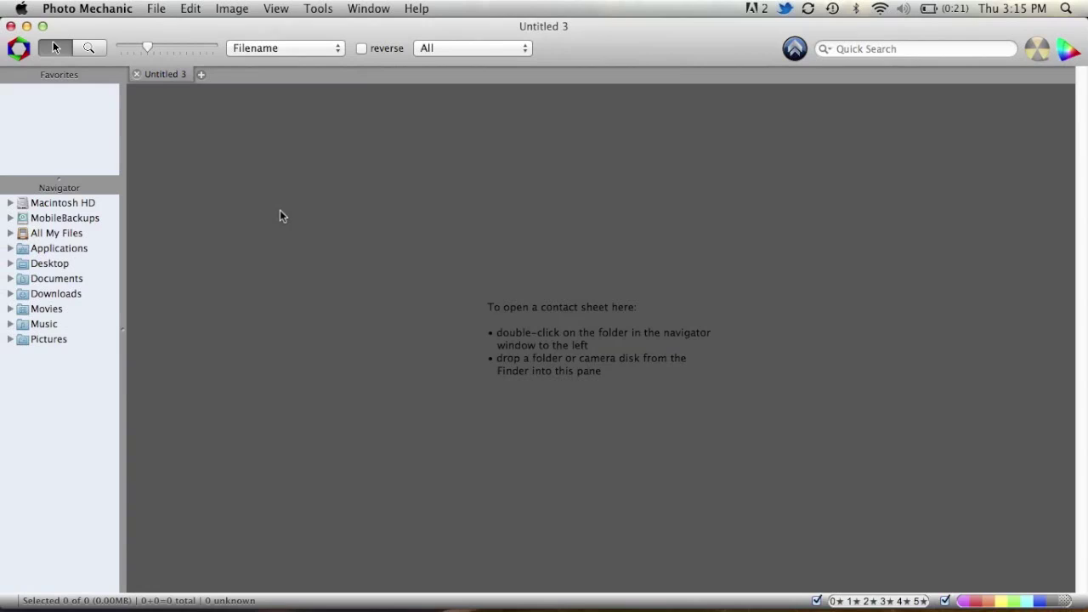
key("ctrl+Right")
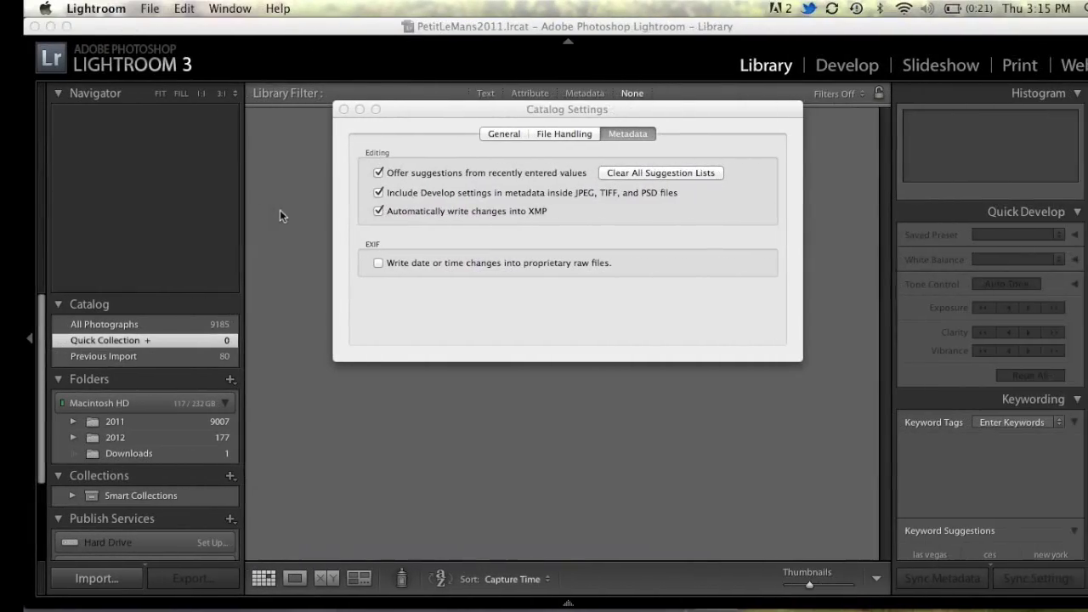
key("ctrl+Left")
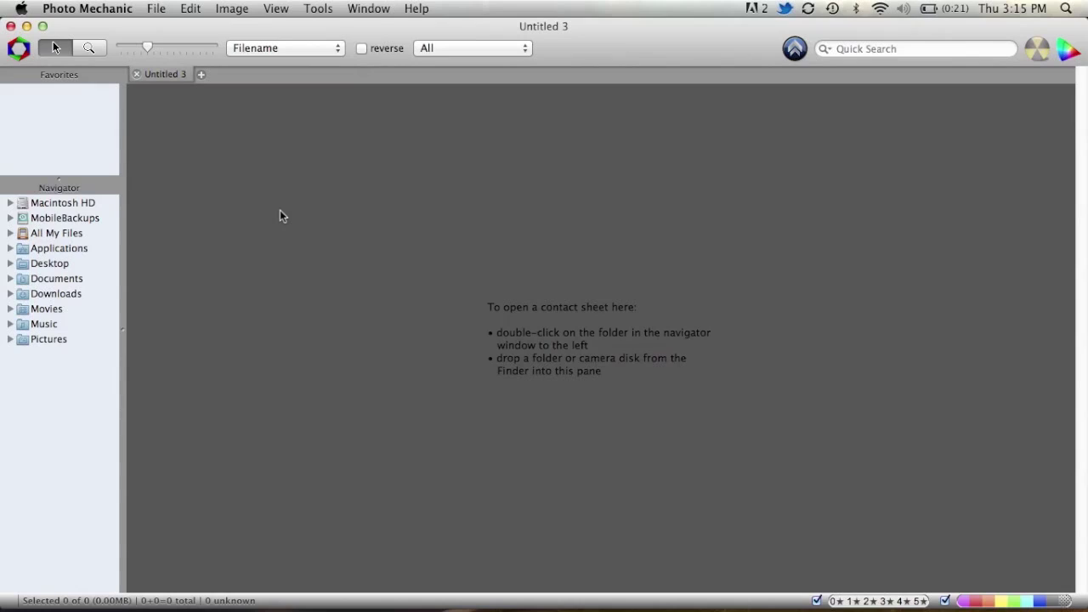
key("ctrl+Right")
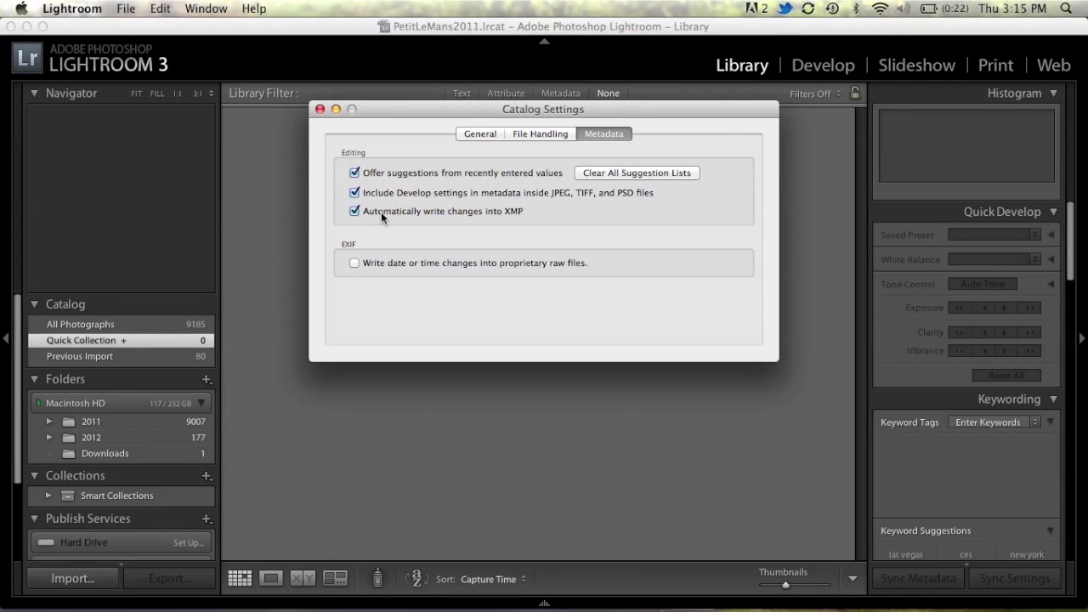
key("ctrl+Left")
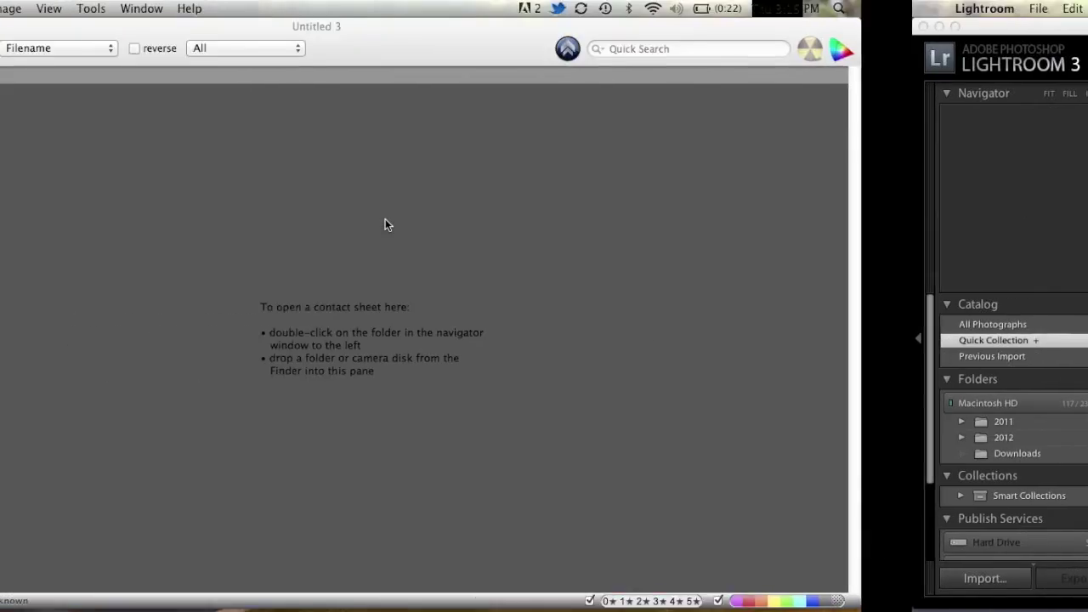
key("ctrl+Right")
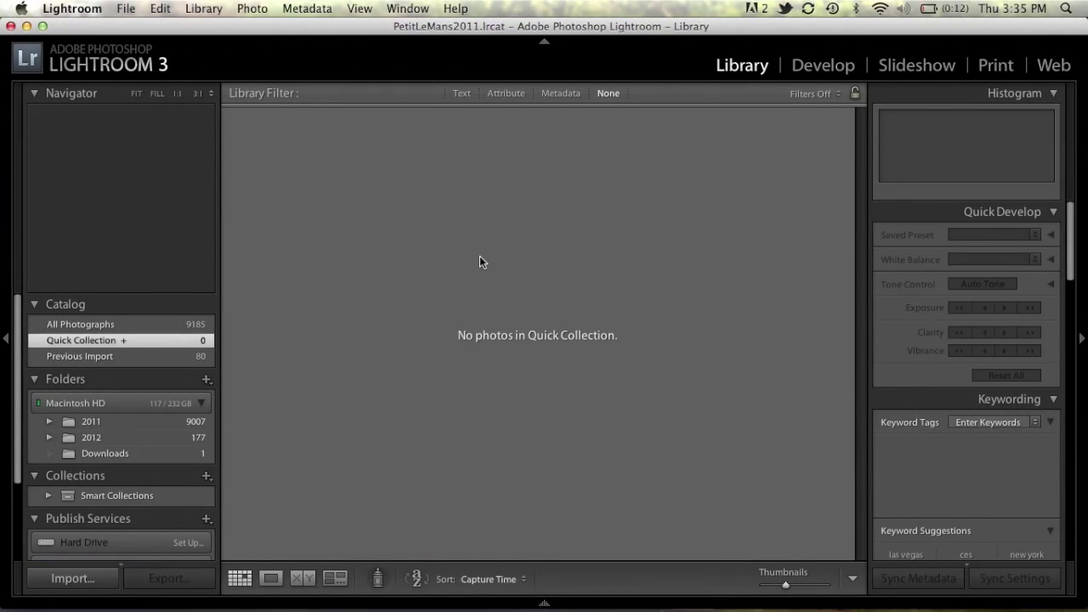
Switch to Photo Mechanic and open the IPTC/XMP section of its preferences.
key("super+Tab")
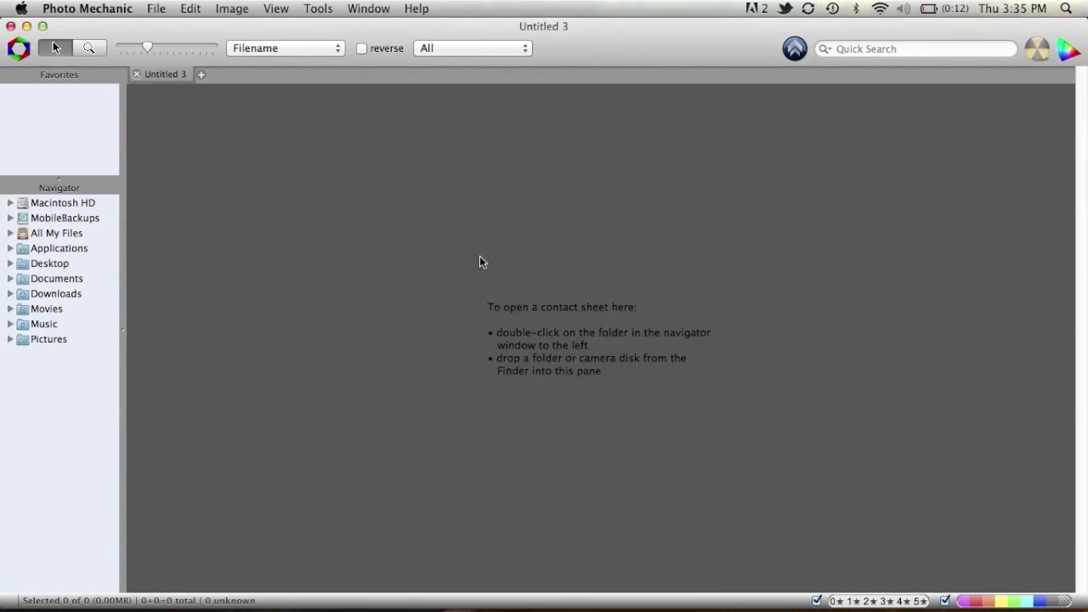
left_click(95, 10)
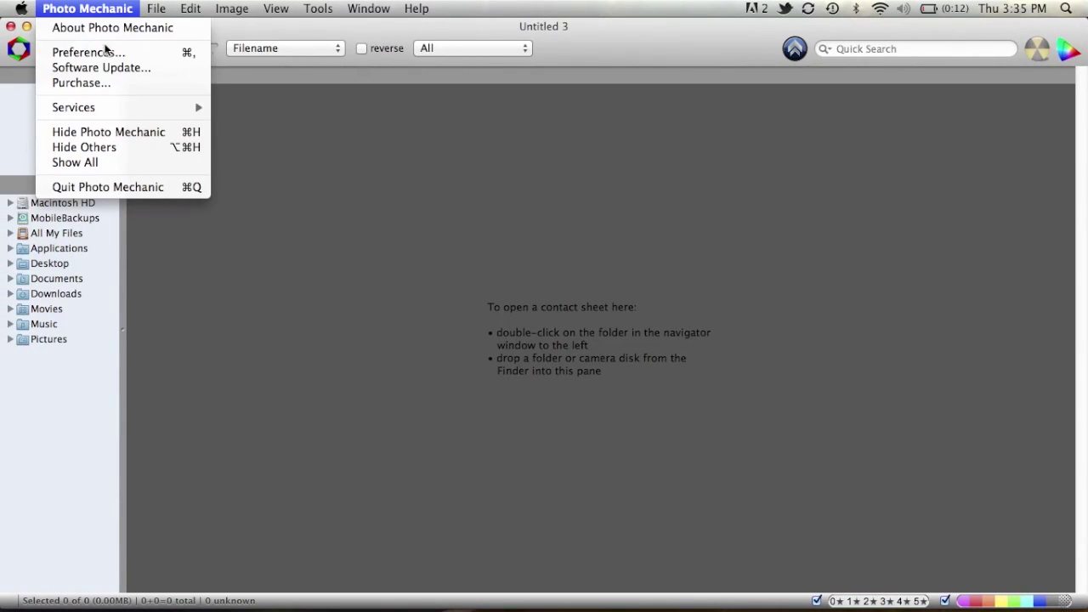
left_click(107, 53)
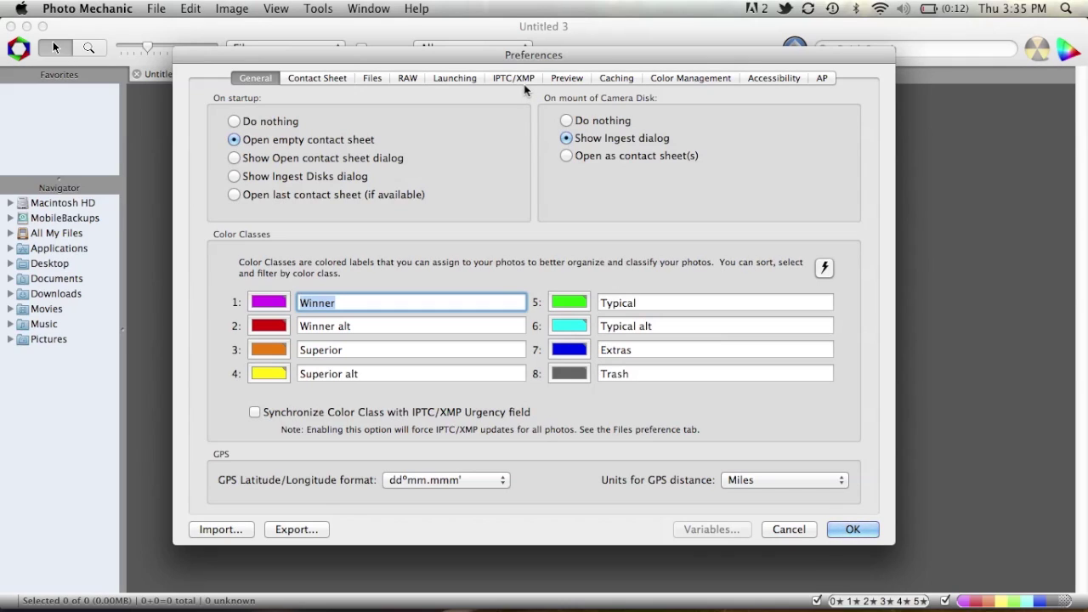
left_click(520, 79)
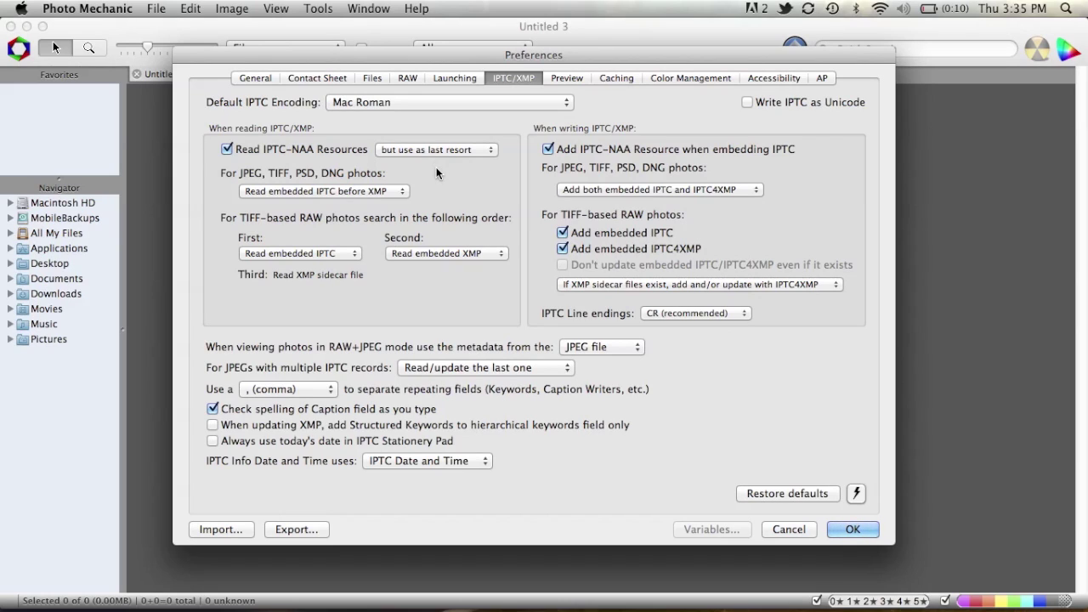
Set metadata reading to embedded XMP before IPTC for JPEG, TIFF, PSD and DNG photos, and to XMP sidecar file first for TIFF-based RAW photos.
key("ctrl+Right")
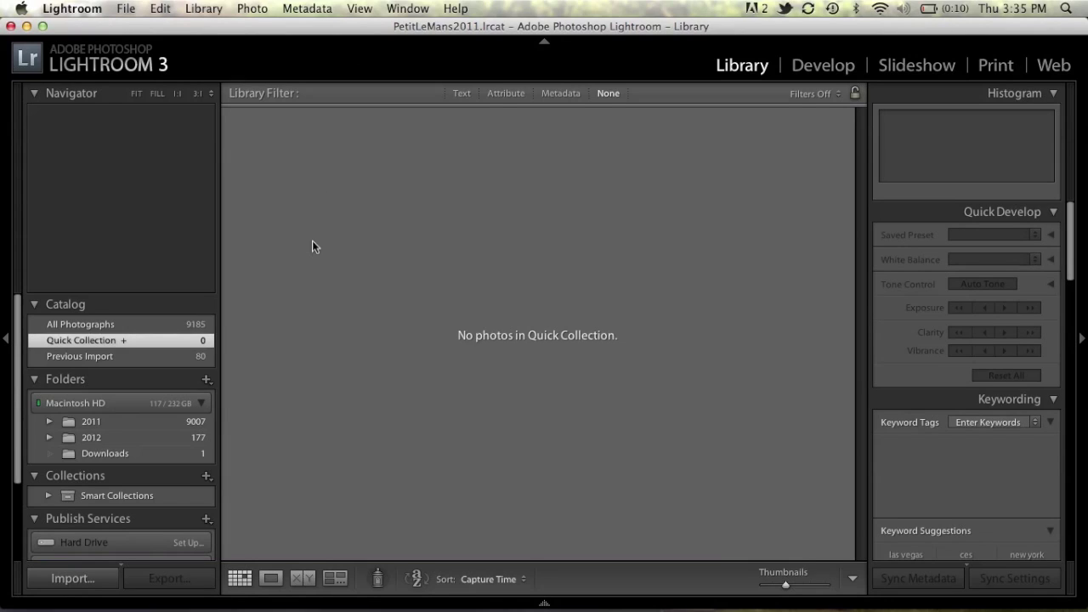
key("ctrl+Left")
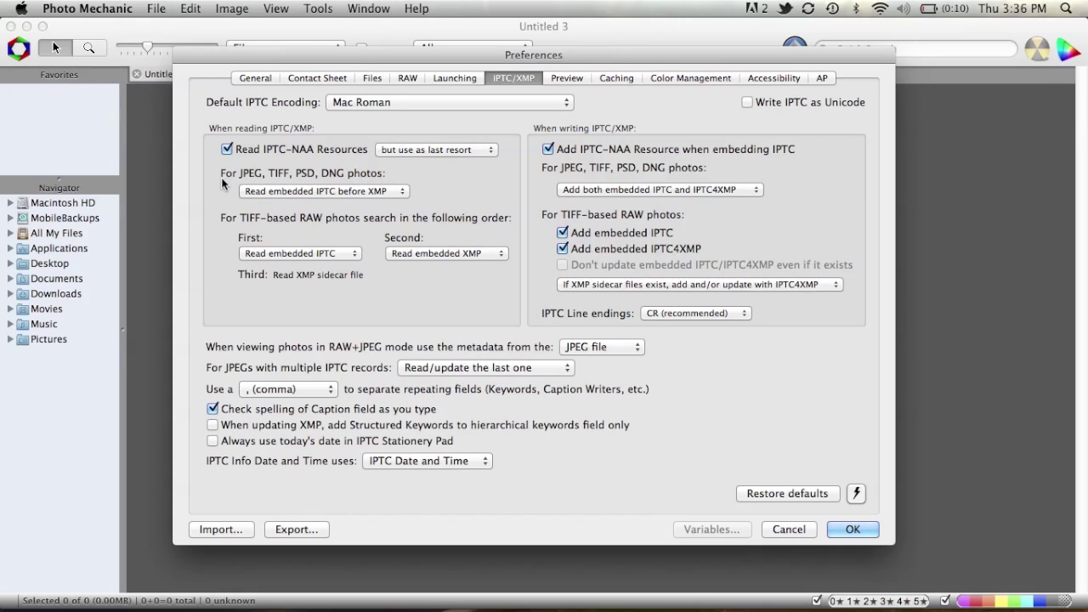
left_click(351, 192)
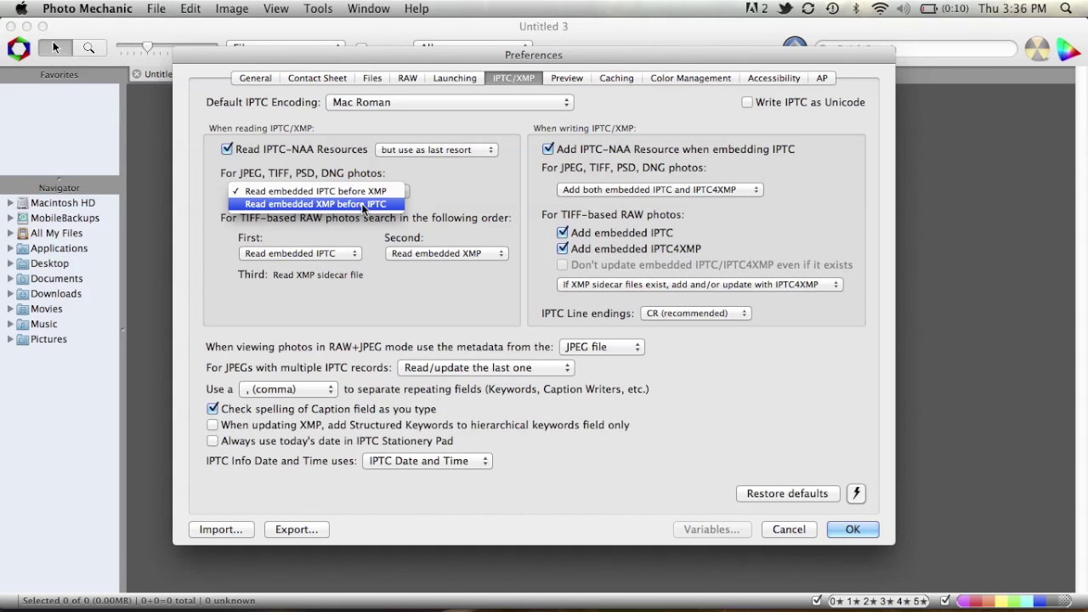
left_click(363, 205)
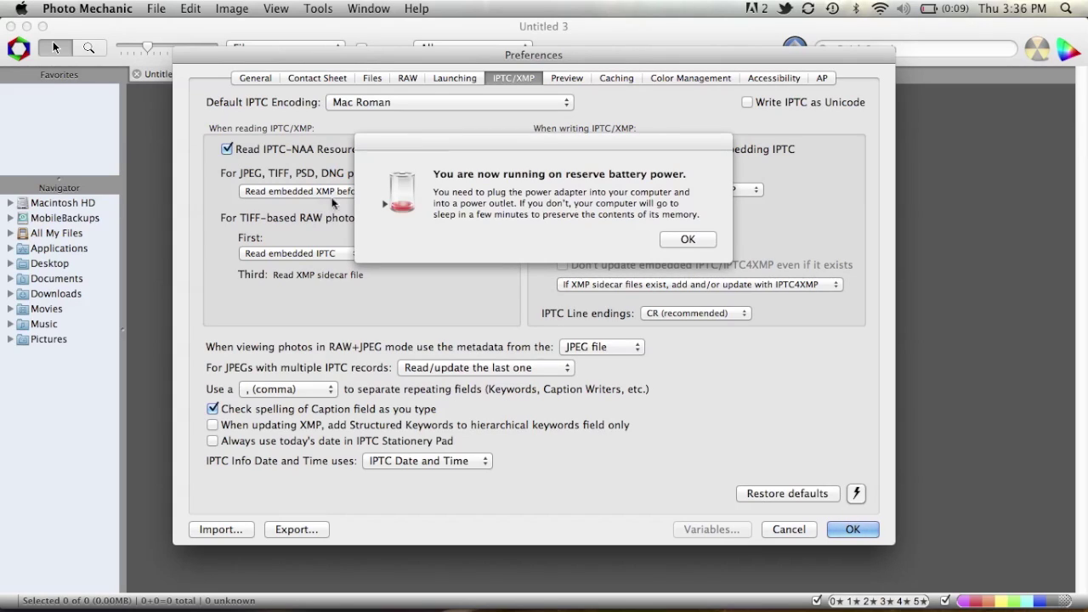
left_click(686, 239)
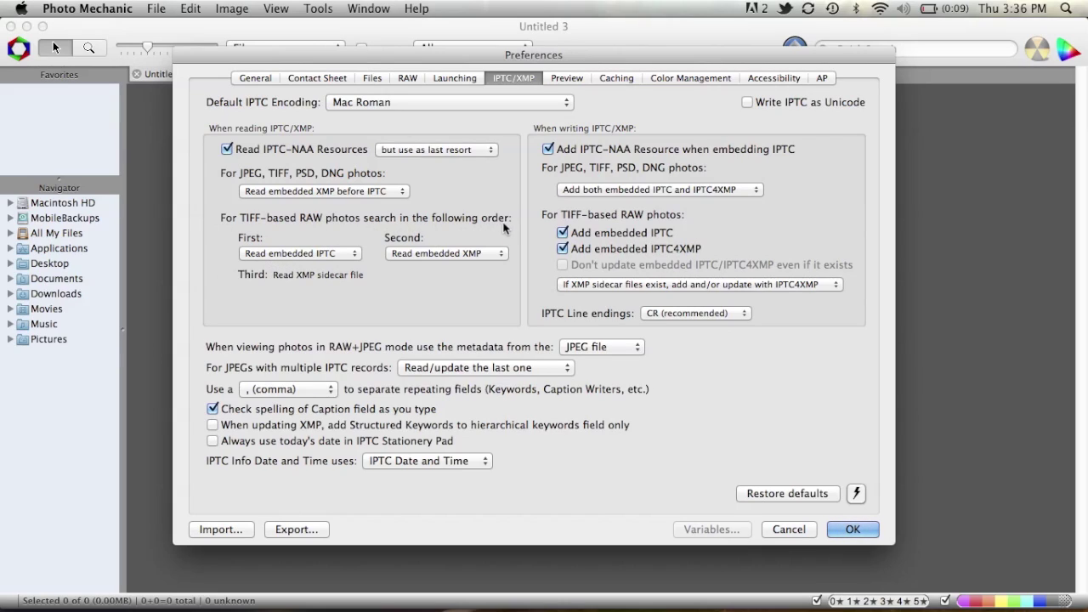
left_click(311, 257)
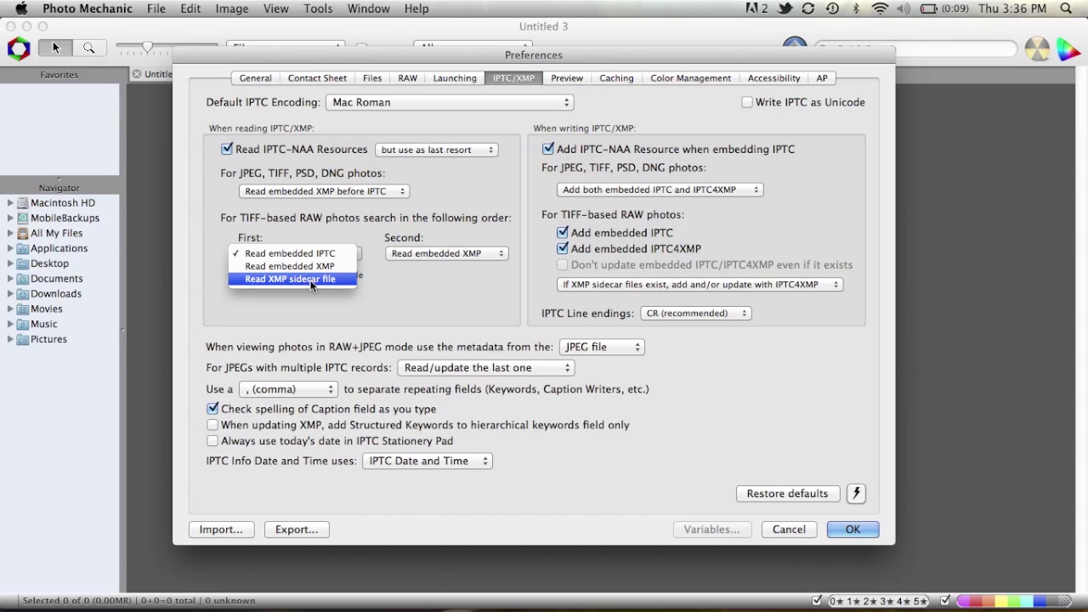
left_click(311, 286)
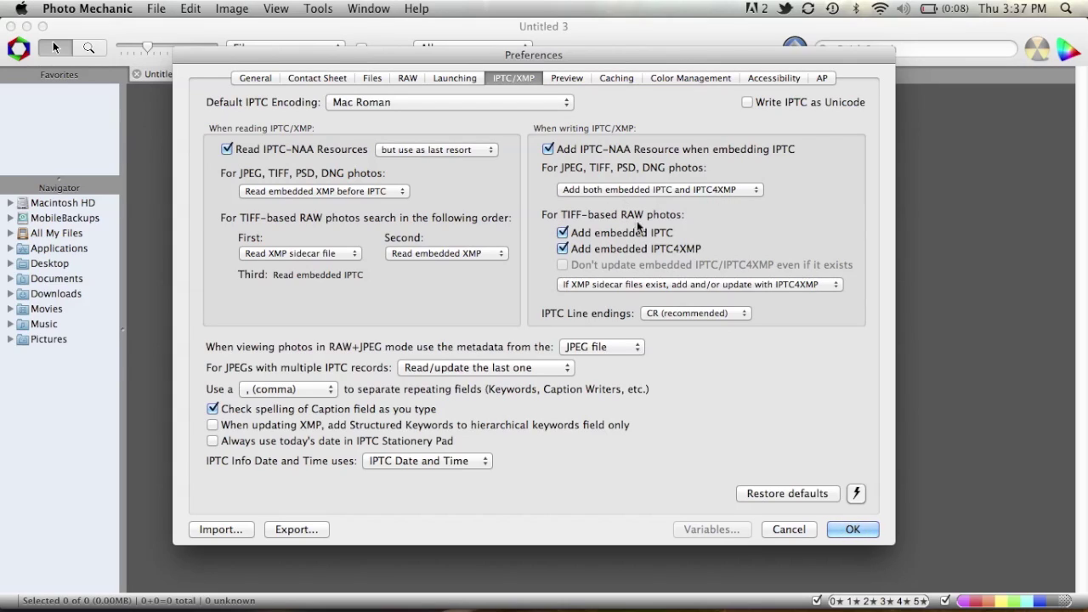
Turn off adding embedded IPTC and embedded IPTC4XMP when writing metadata for TIFF-based RAW photos.
left_click(564, 234)
left_click(563, 249)
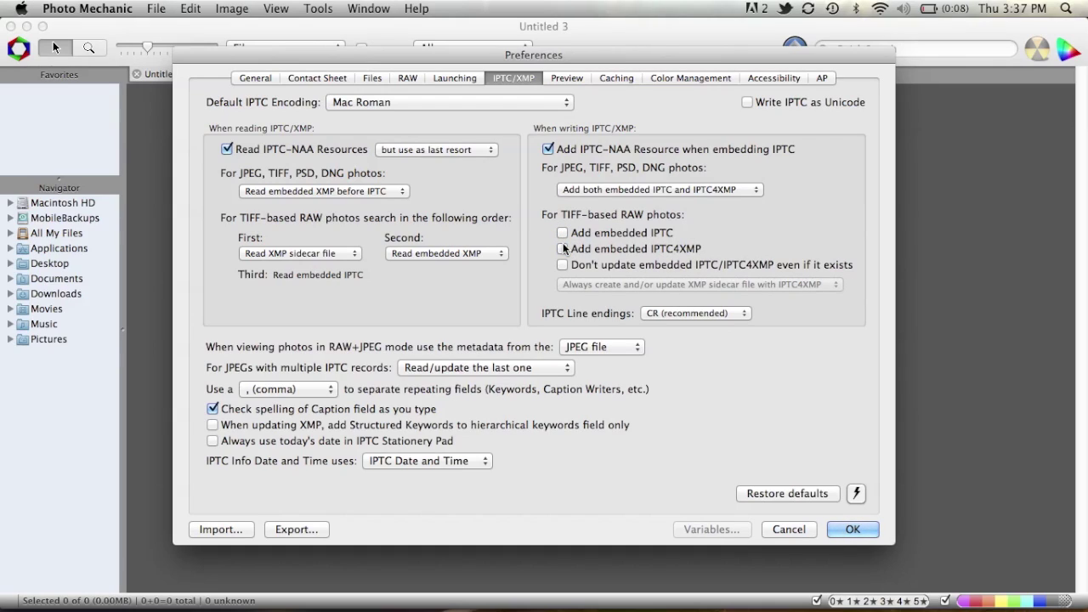
left_click(561, 234)
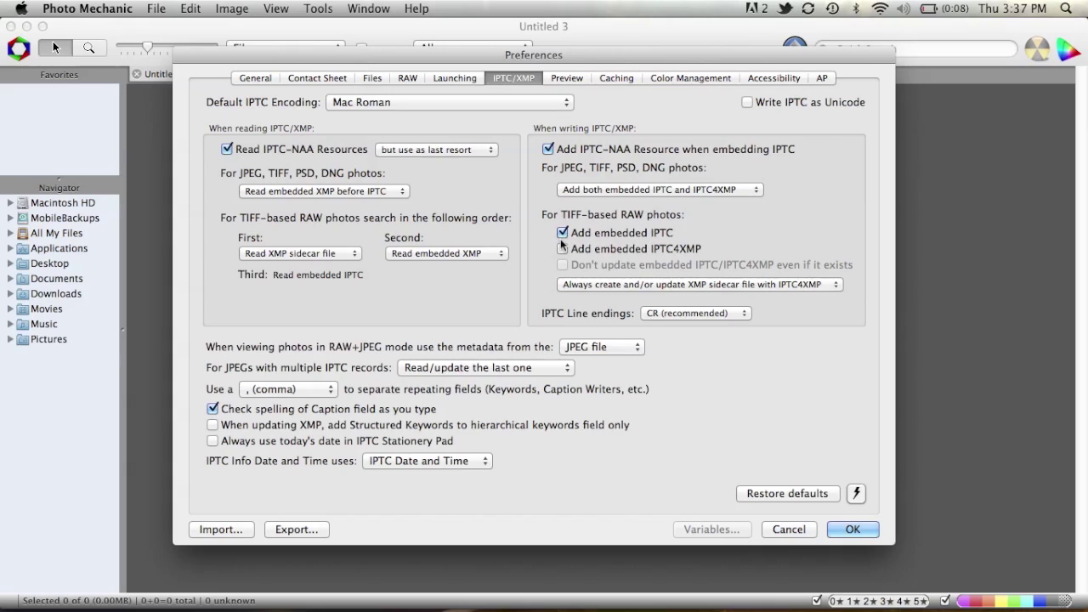
left_click(561, 235)
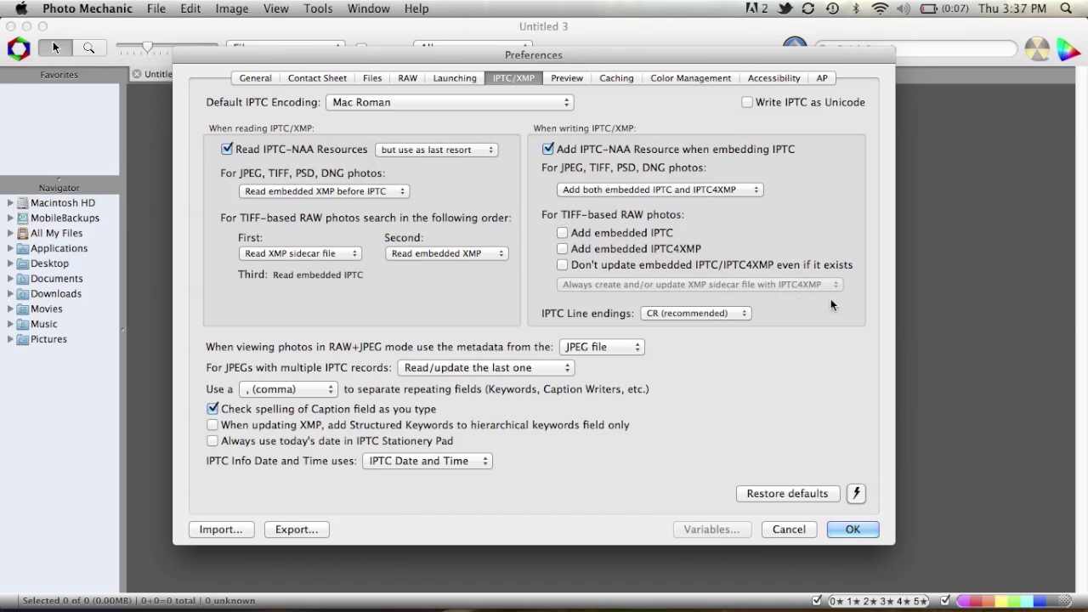
key("ctrl+Right")
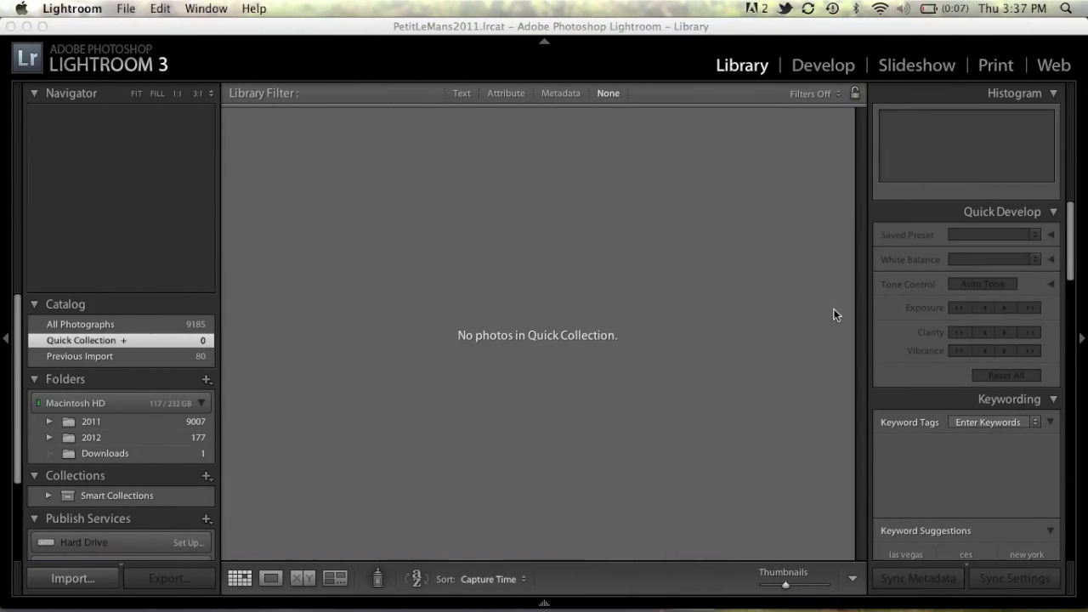
key("ctrl+Left")
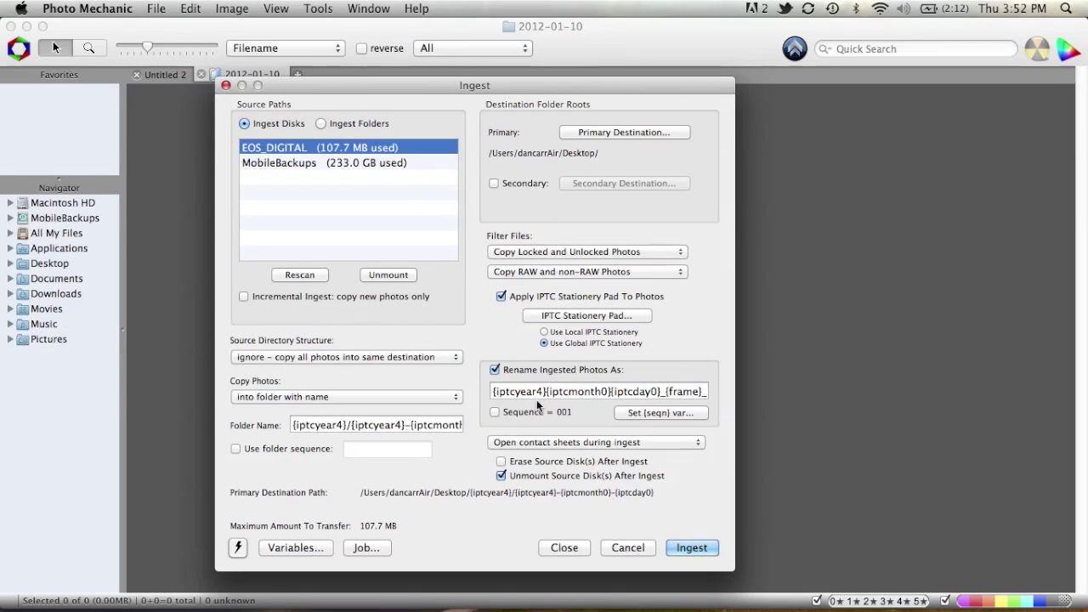
Review the IPTC Stationery Pad fields and its saved snapshots from the Ingest dialog, and close the pad.
left_click(580, 316)
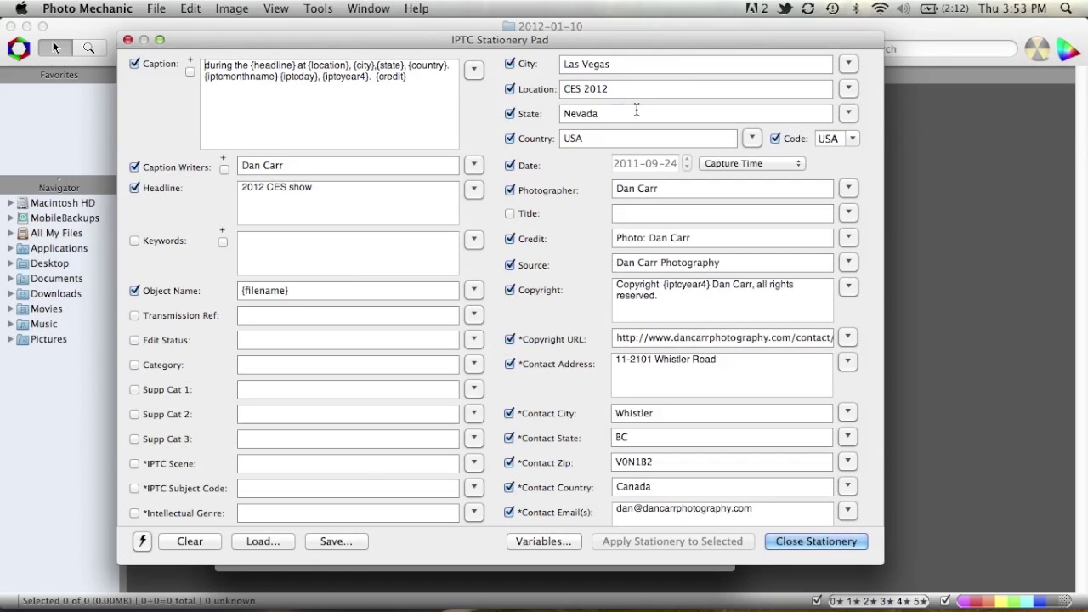
left_click(142, 542)
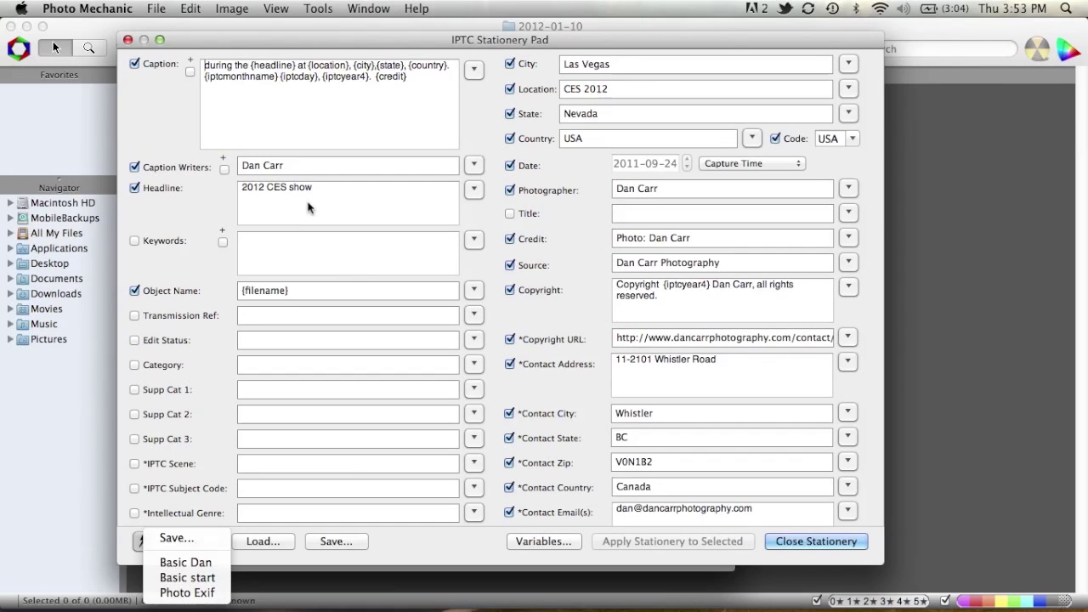
left_click(800, 544)
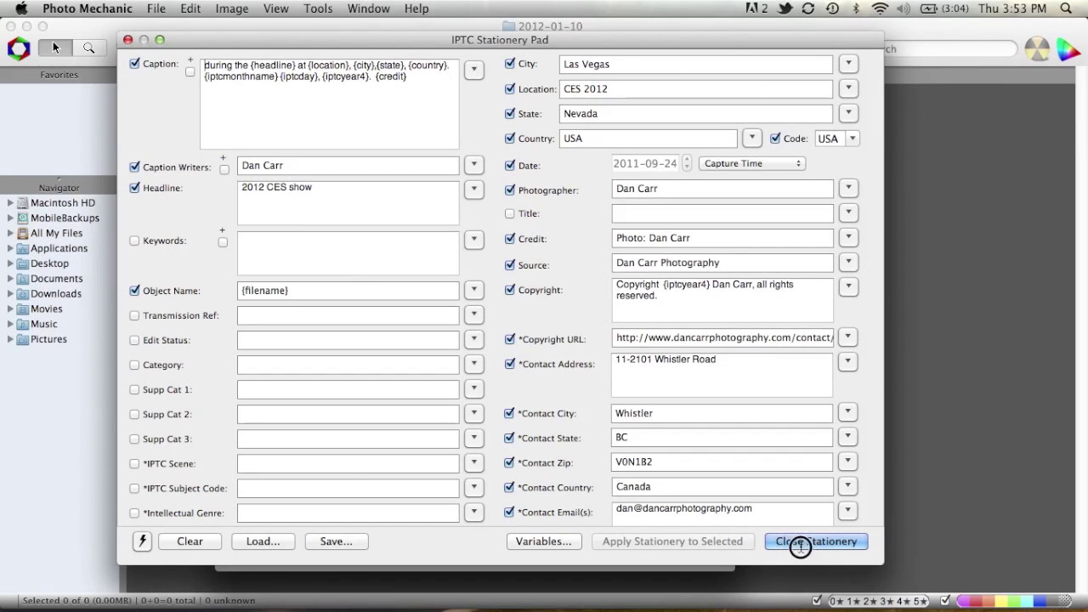
left_click(800, 548)
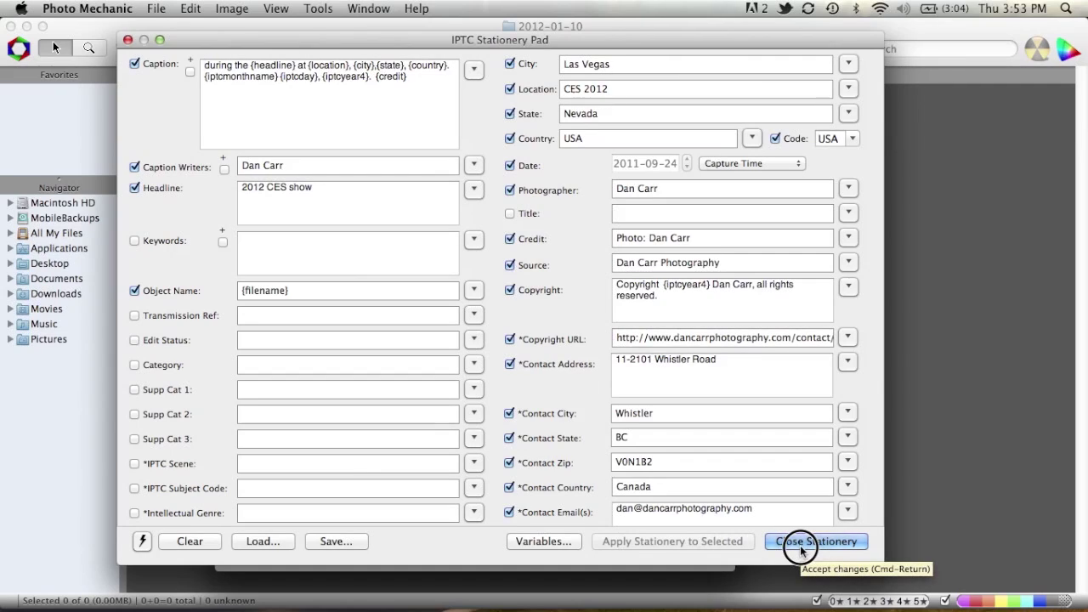
left_click(811, 544)
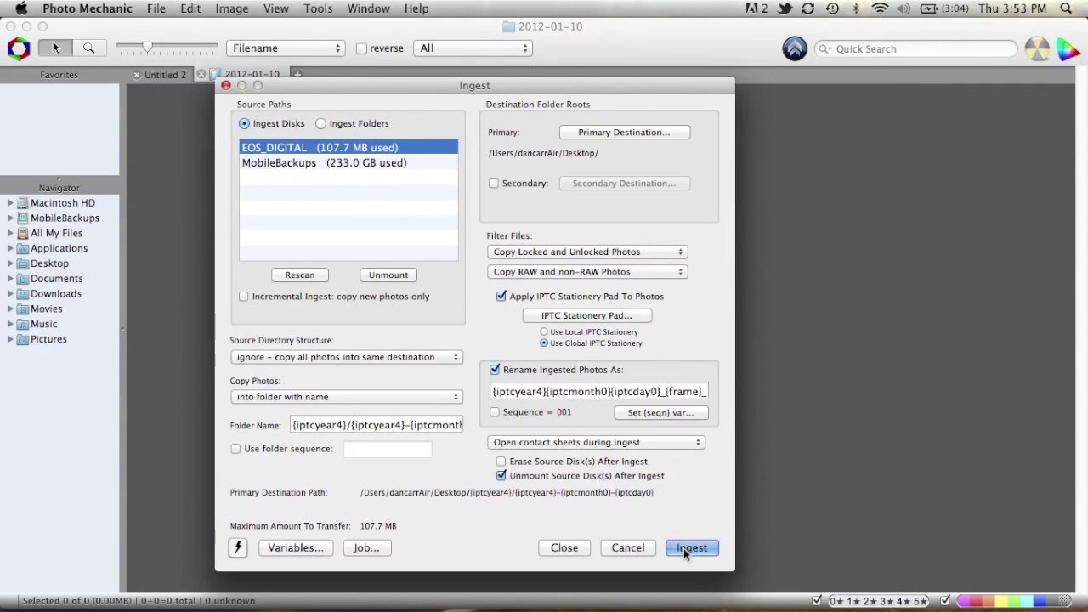
Ingest the photos from the EOS_DIGITAL card with the current stationery and renaming settings, and dismiss the completion notice.
left_click(692, 547)
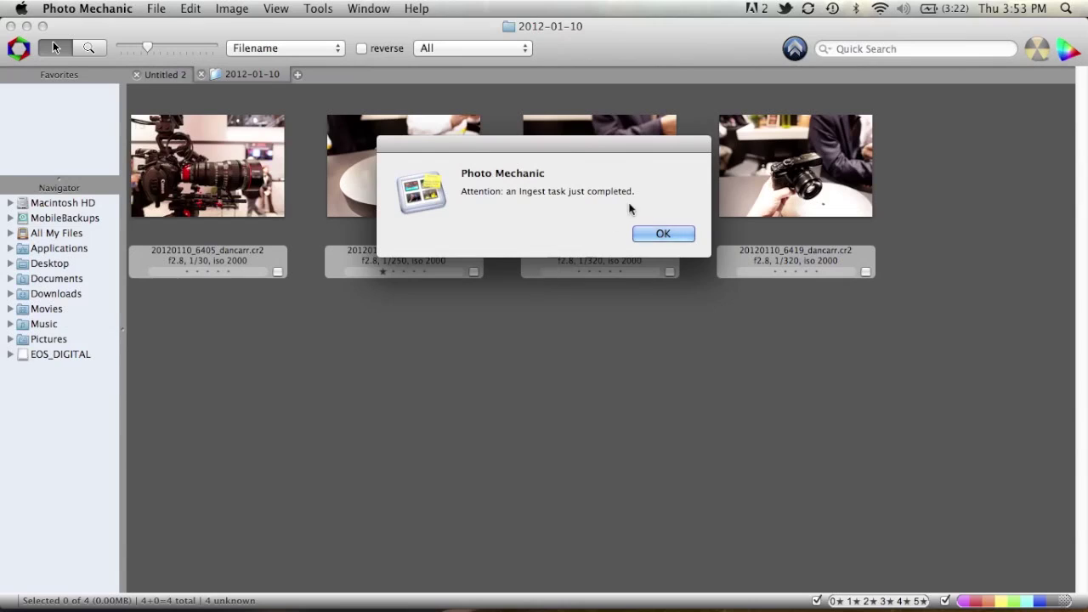
left_click(663, 234)
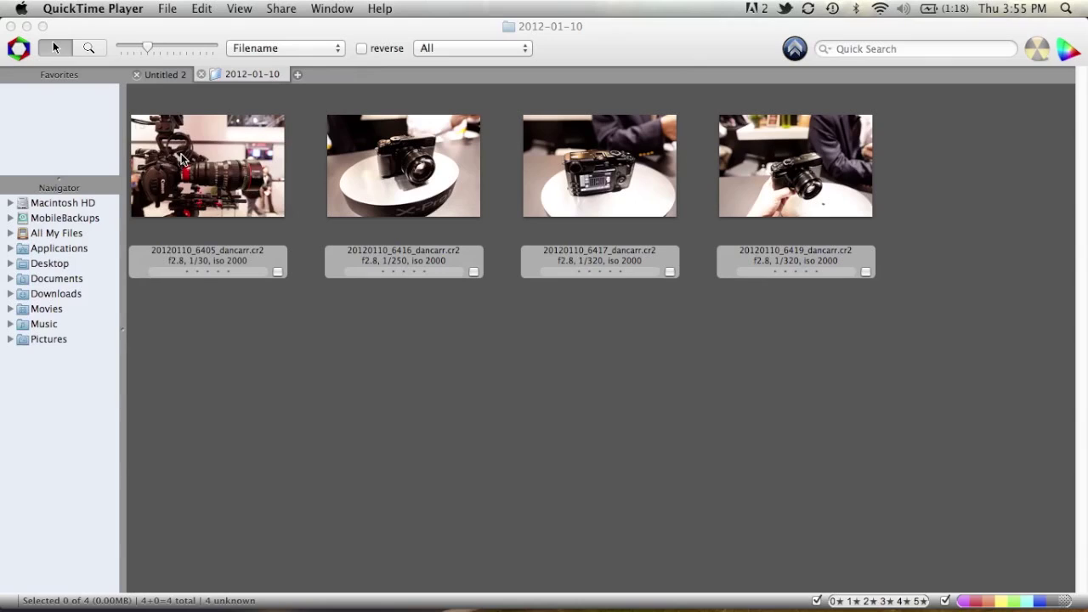
Open the first ingested photo in the preview and inspect its lens details at 100% zoom.
left_click(181, 158)
double_click(181, 158)
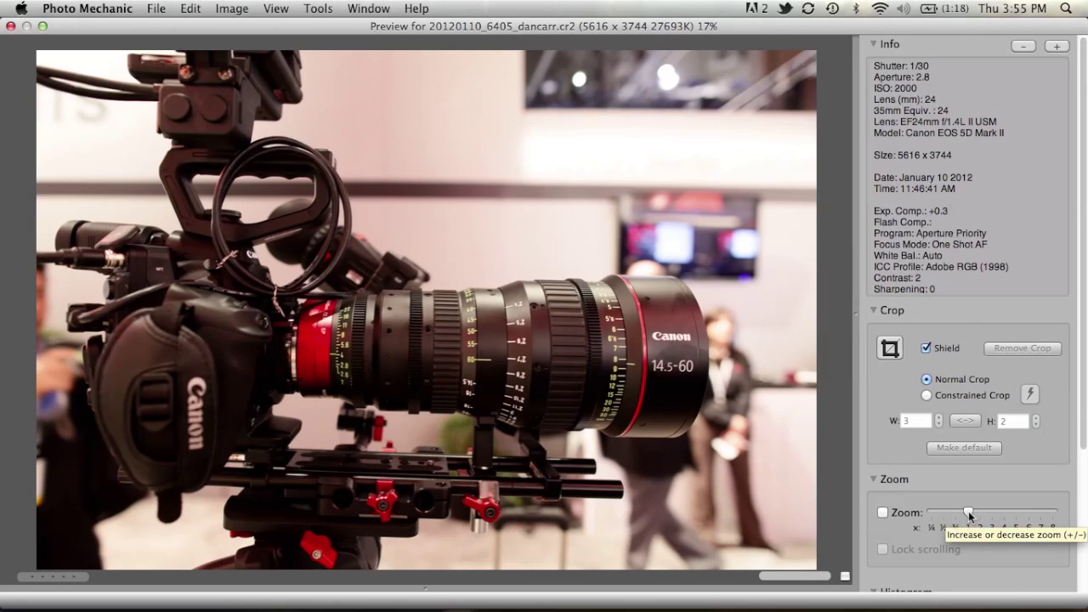
mouse_move(969, 516)
left_mouse_down()
mouse_move(958, 515)
mouse_move(967, 514)
left_mouse_up()
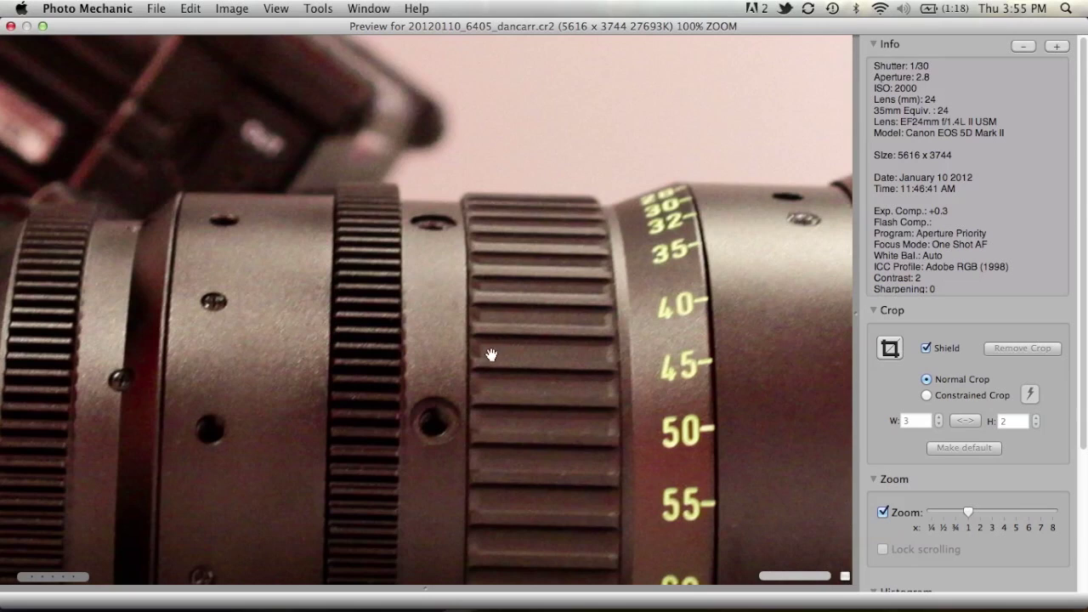
left_click_drag(490, 357, 559, 175)
left_click(558, 175)
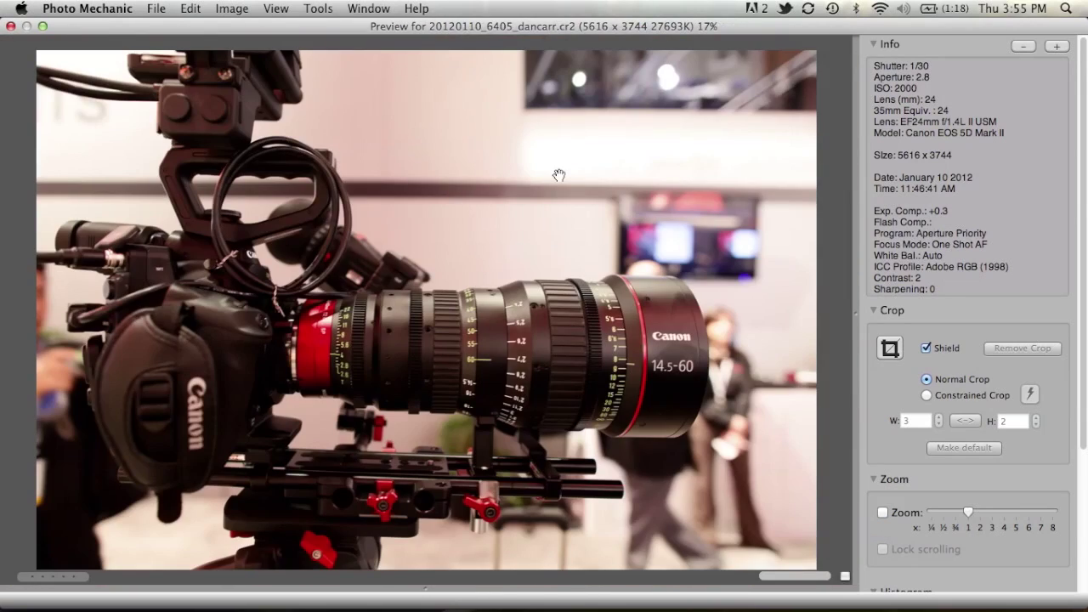
left_click(380, 232)
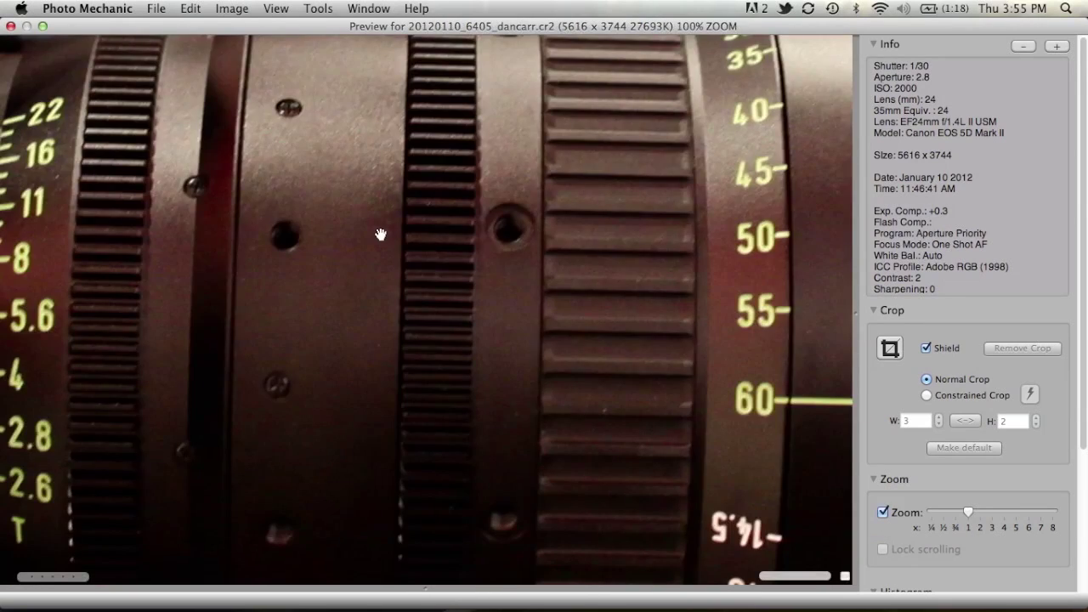
left_click(381, 234)
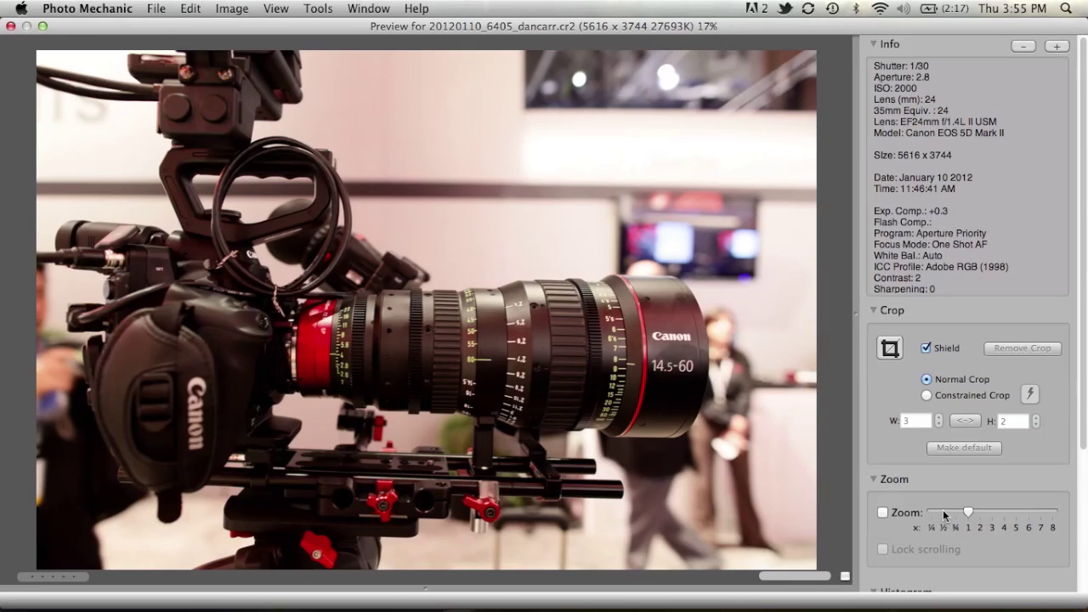
Examine the lens photo at 50% zoom, set the zoom back to 100% for another close look, and return to the full view.
left_click(945, 512)
left_click(401, 260)
left_click(401, 260)
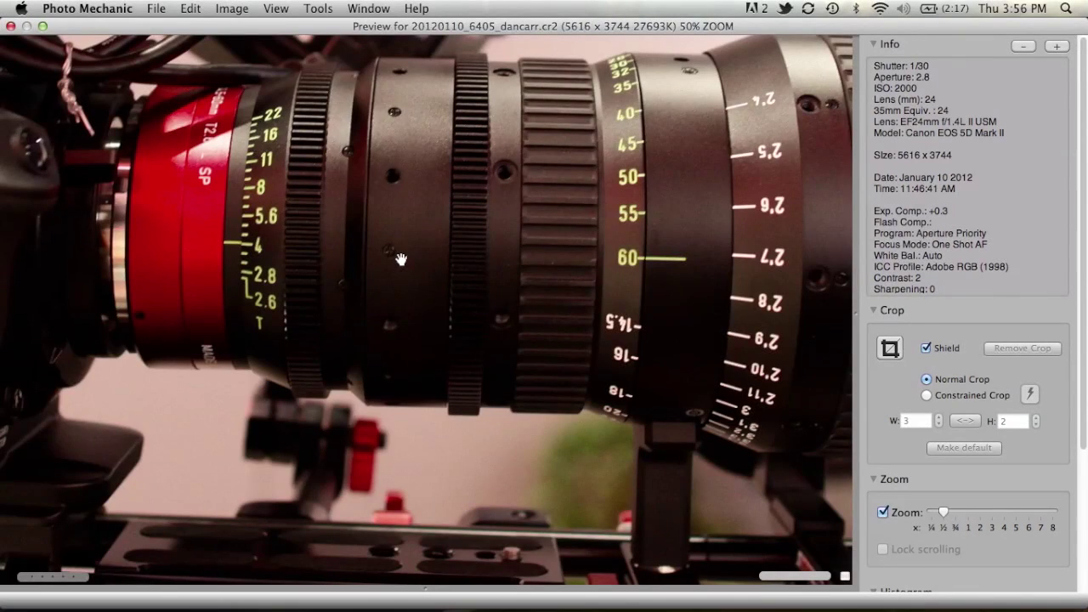
left_click(402, 259)
left_click_drag(945, 512, 968, 513)
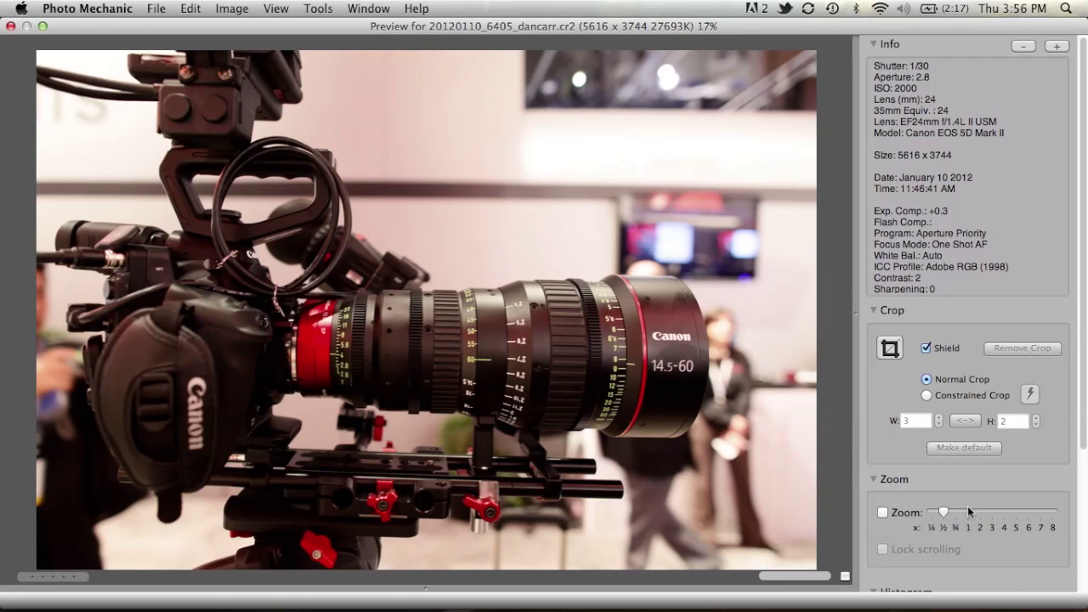
left_click(551, 295)
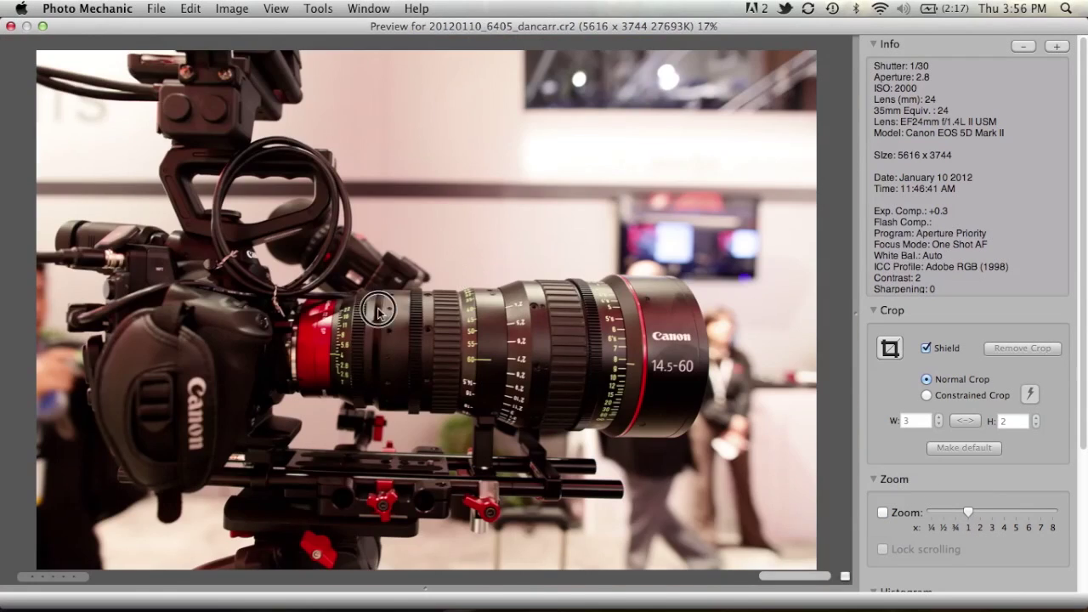
left_click(666, 371)
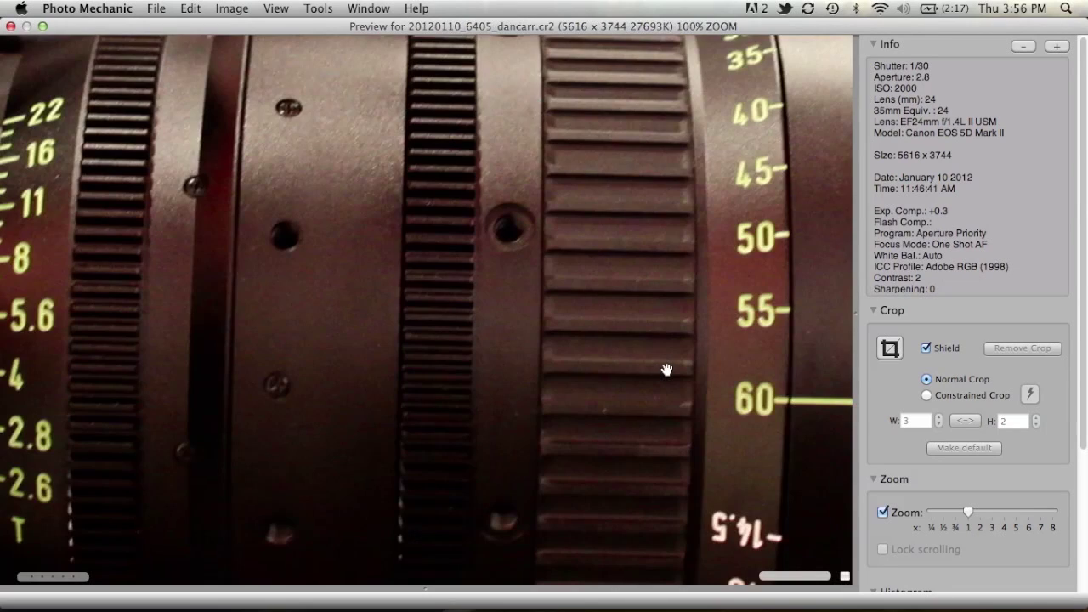
left_click(667, 371)
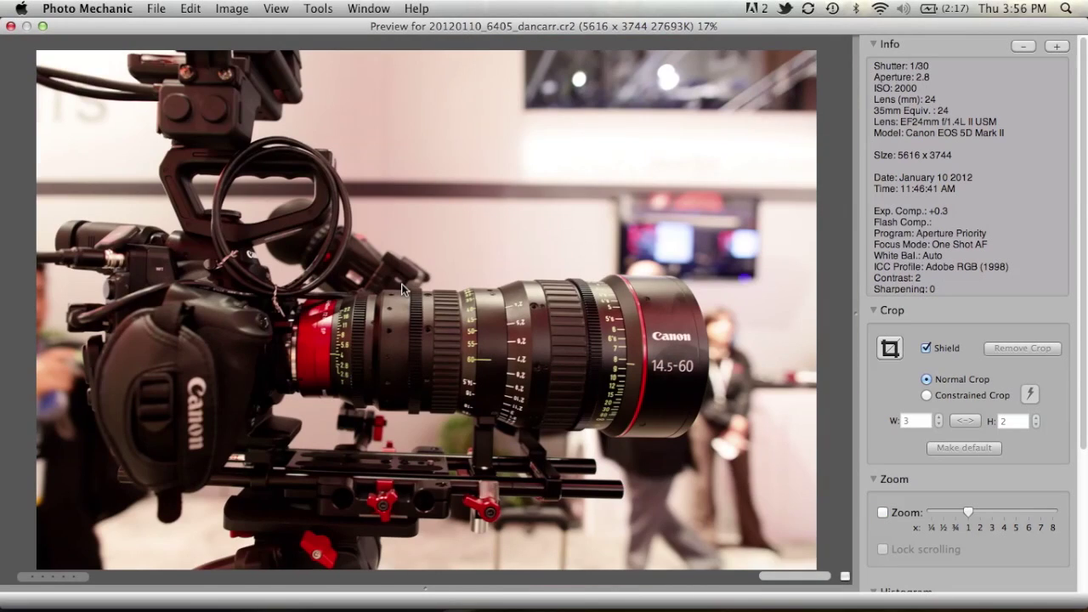
Browse back and forth through the ingested photos in the preview to compare them, ending on the first photo.
key("Right")
key("Left")
key("Right")
key("Right")
key("Left")
key("Left")
key("Left")
key("Right")
key("Left")
key("Right")
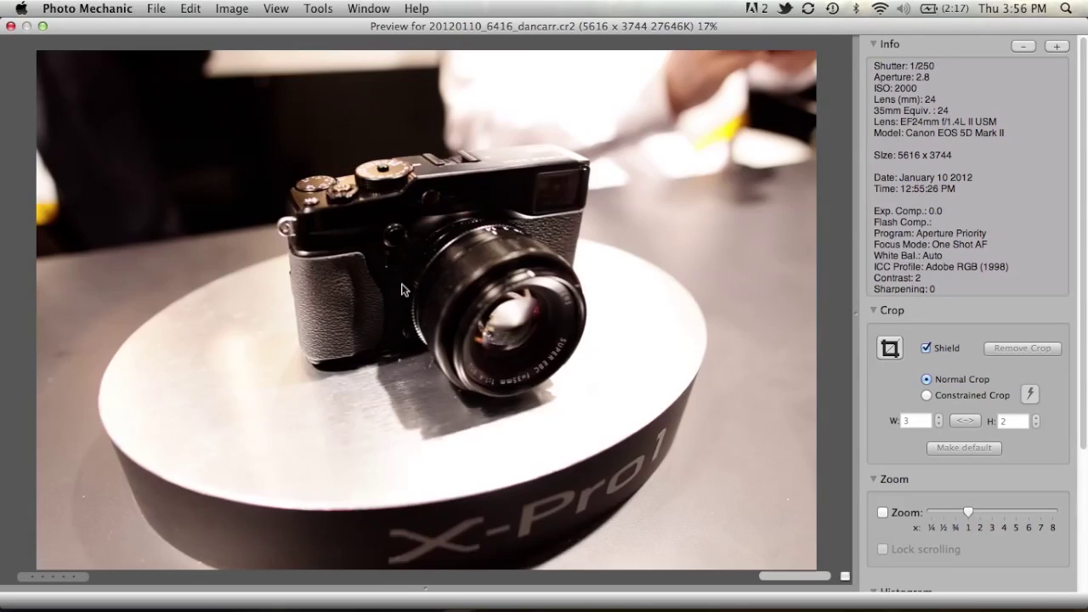
key("Left")
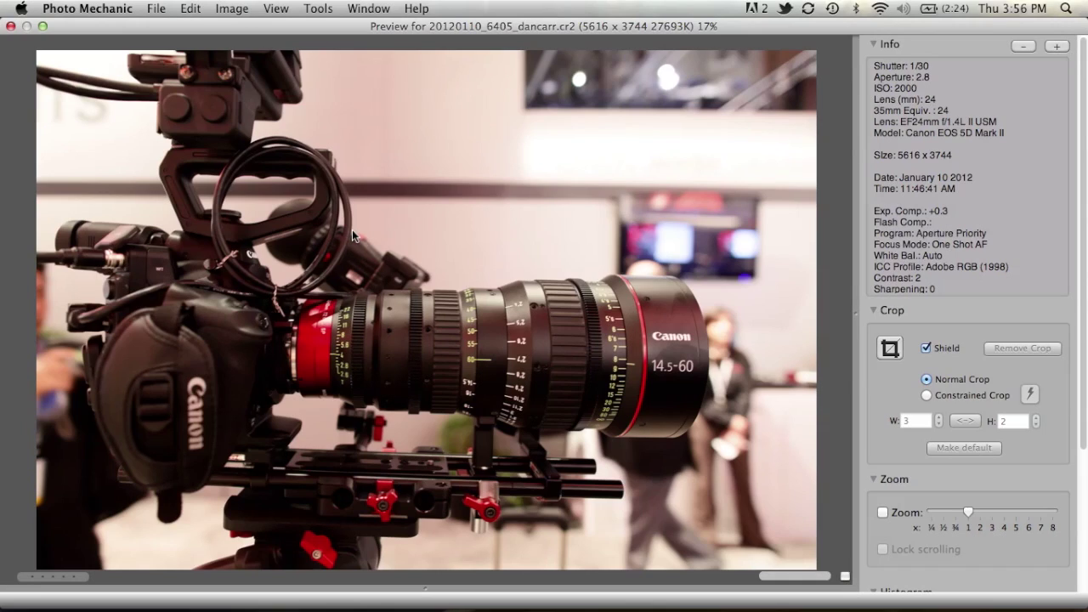
Tag the photos numbered 6405, 6417 and 6419 in the preview, skipping photo 6416.
key("t")
key("Right")
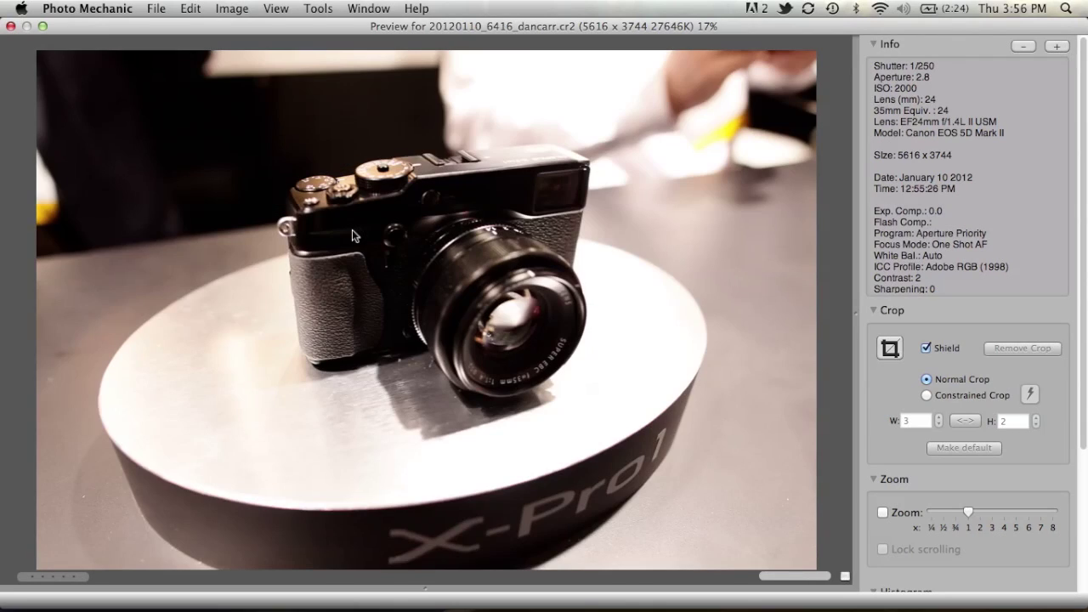
key("Right")
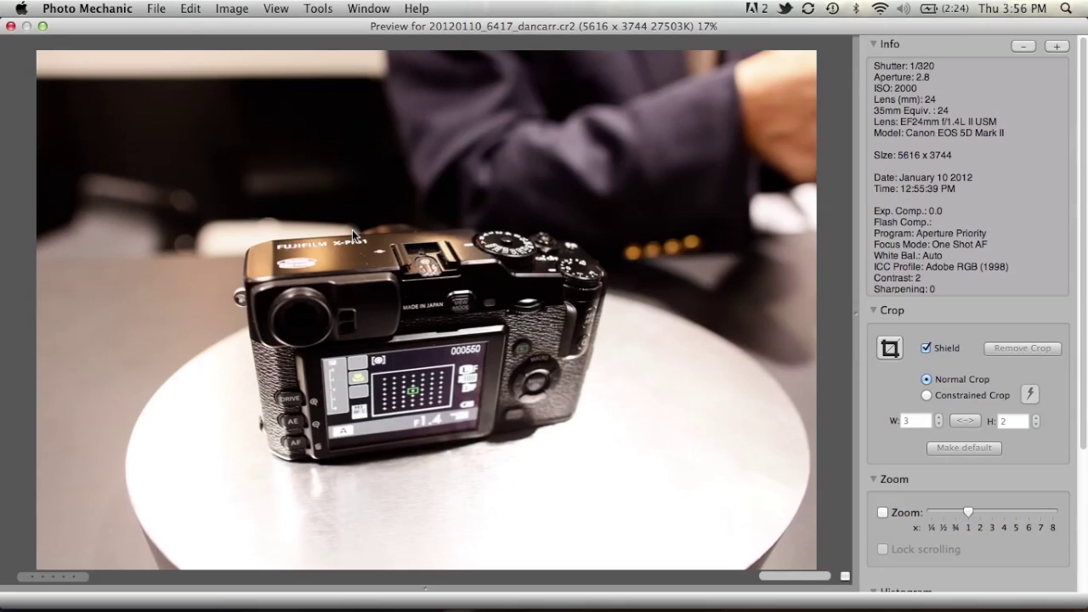
key("t")
key("Right")
key("t")
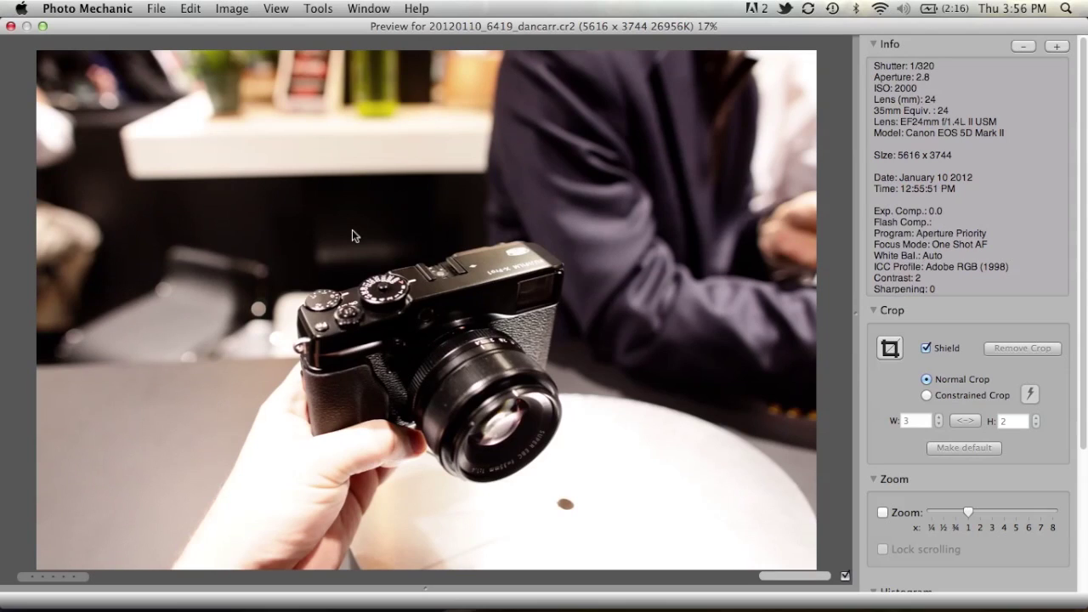
key("Right")
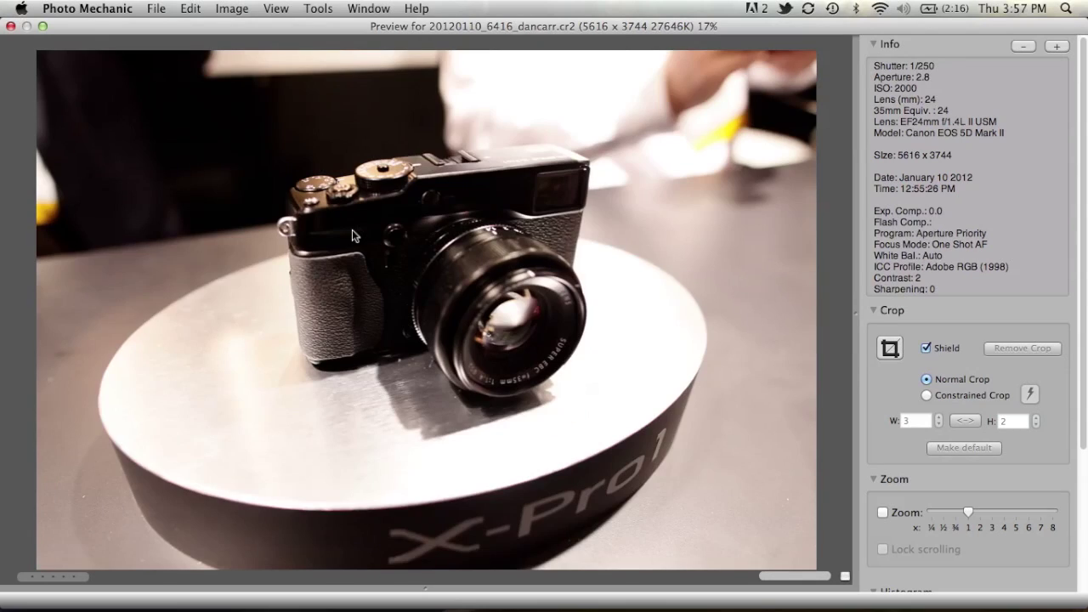
Step through the ingested photos once more in the preview and return to the contact sheet.
key("Right")
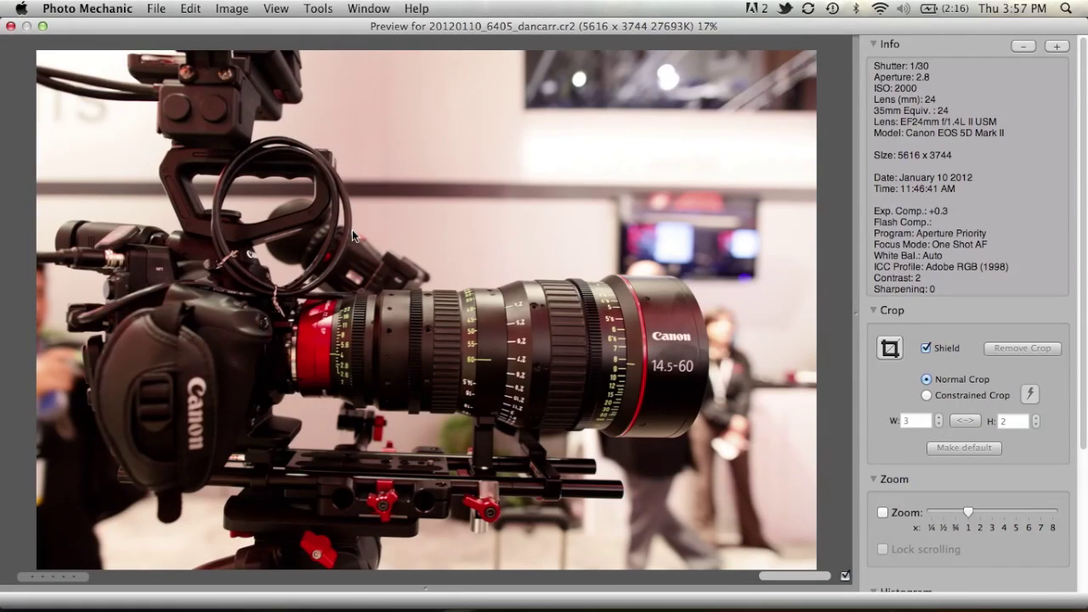
key("Right")
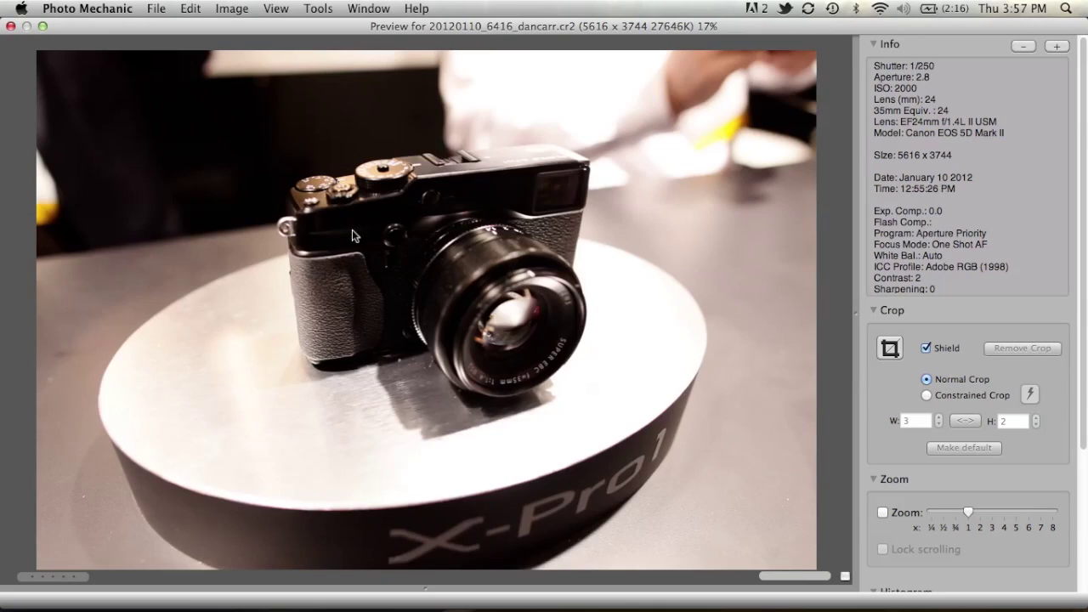
key("Right")
key("Right")
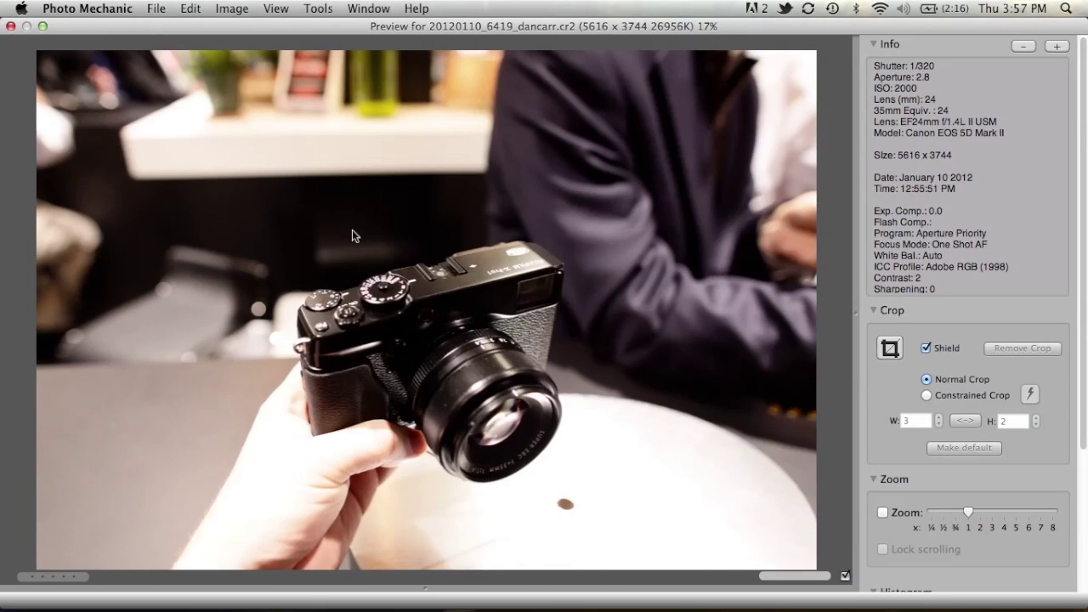
key("Escape")
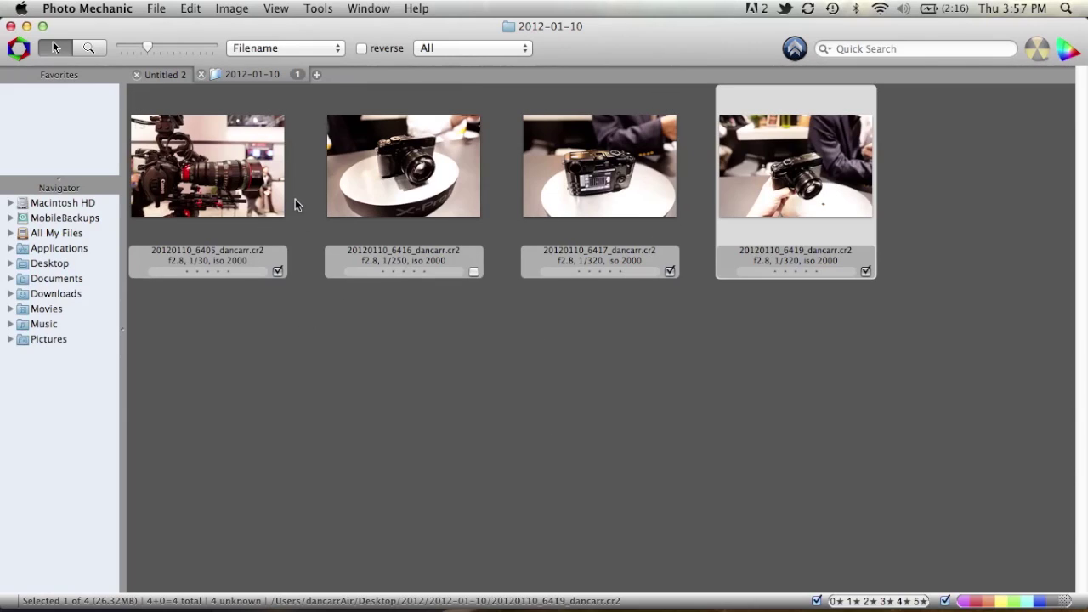
Filter the 2012-01-10 contact sheet to display only the Tagged photos.
mouse_move(407, 186)
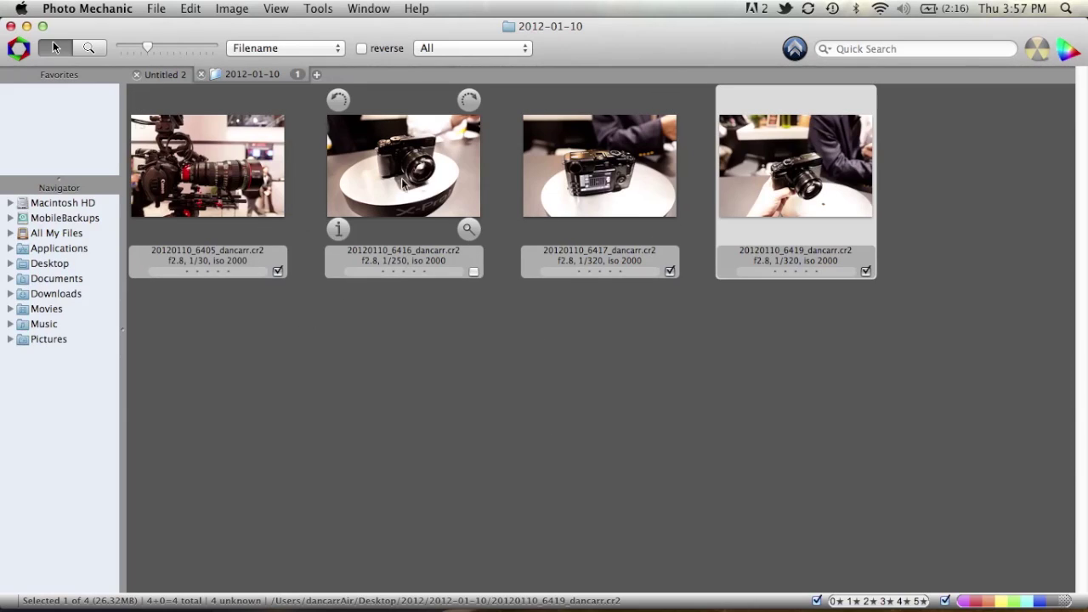
left_click(470, 48)
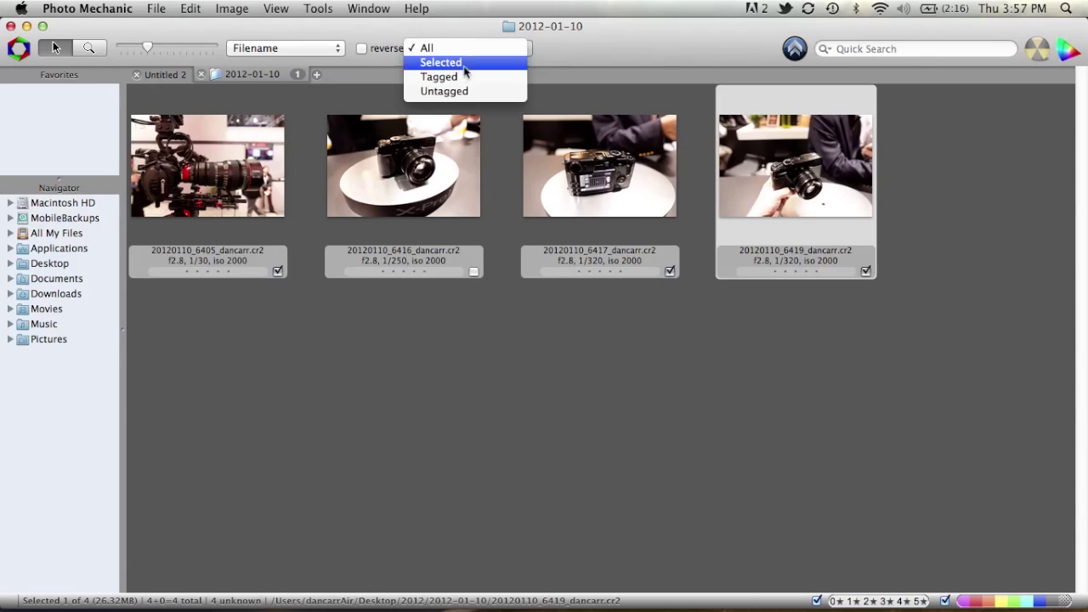
left_click(462, 76)
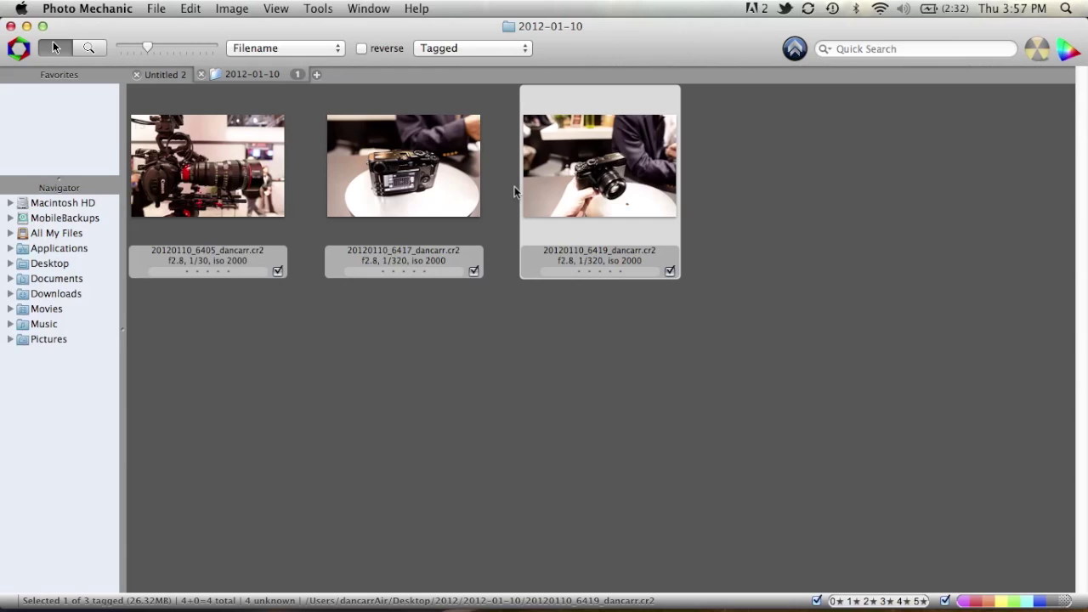
Open photo 6405 in the preview, browse through the tagged photos, and return to the contact sheet.
double_click(248, 154)
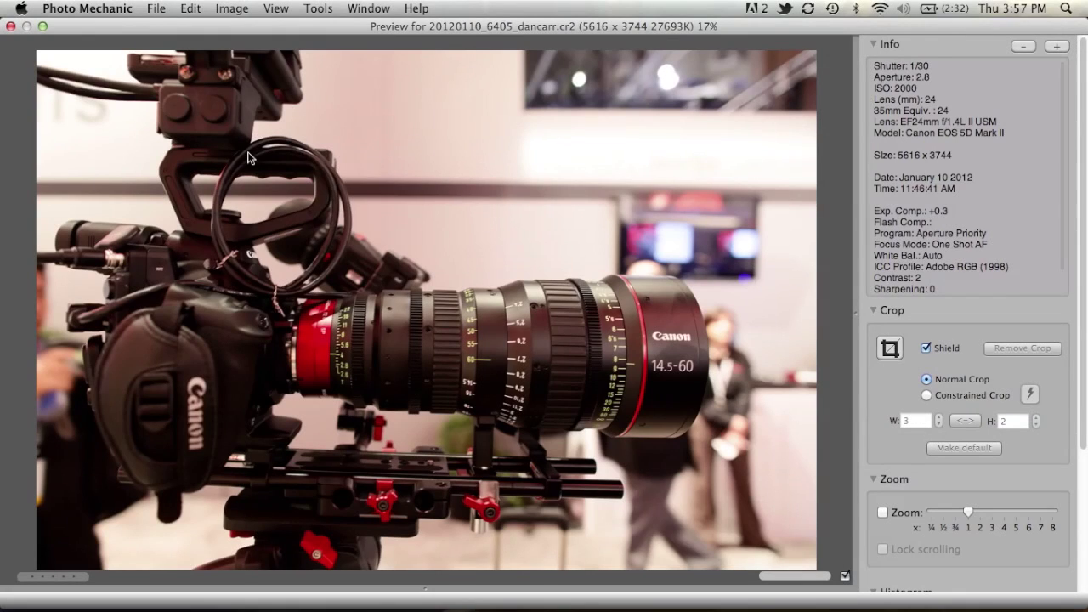
key("Right")
key("Right")
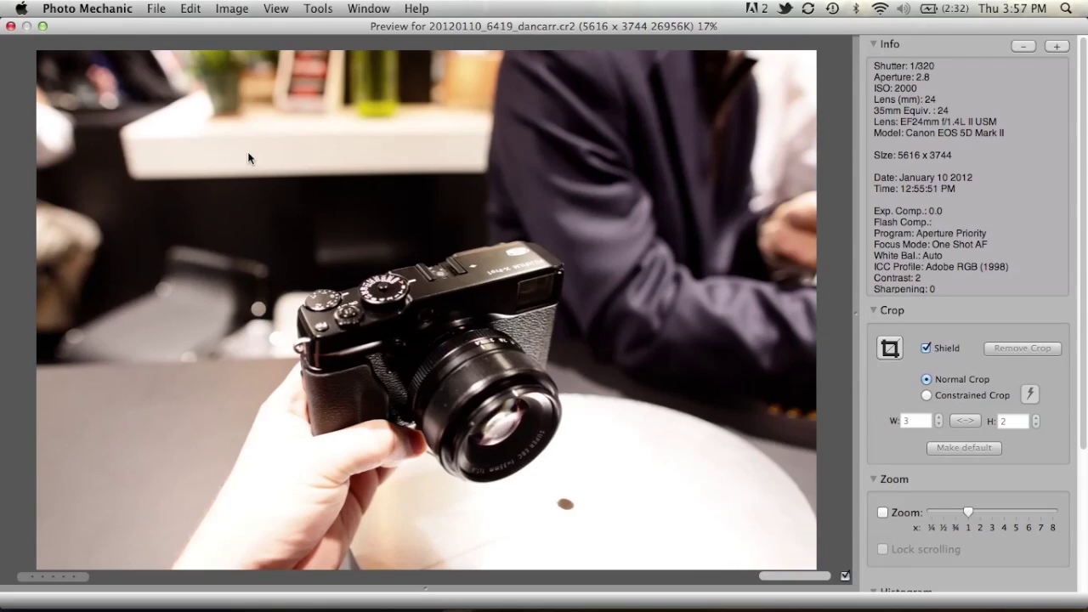
key("Right")
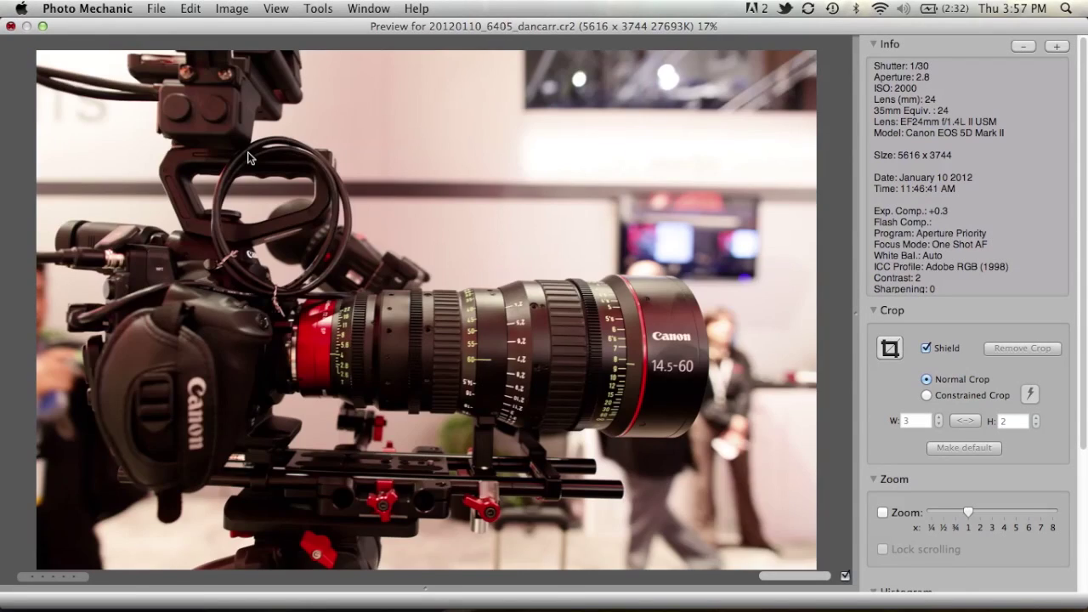
key("Escape")
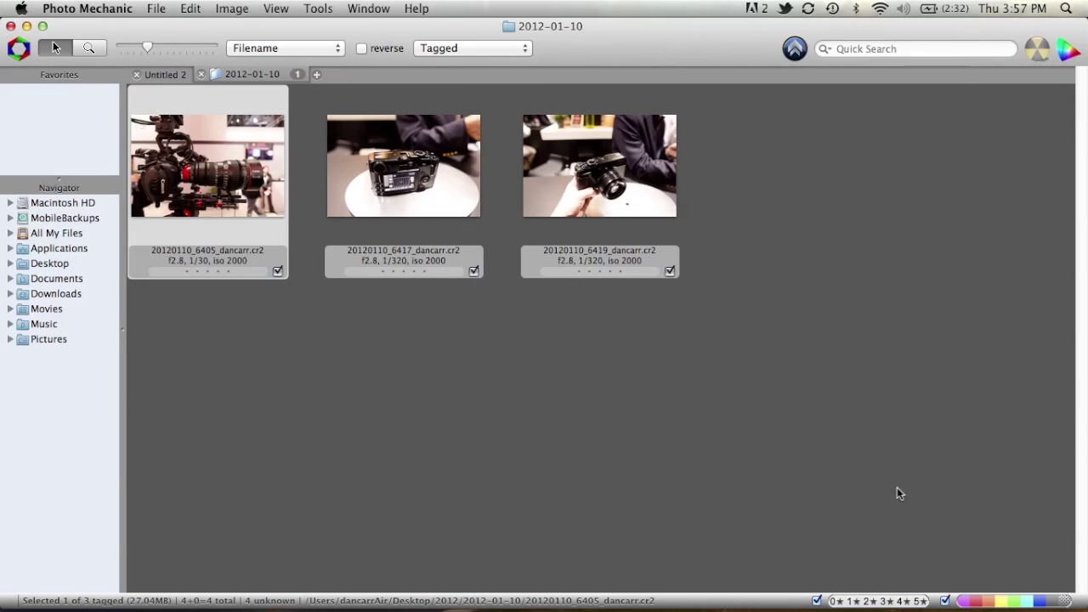
mouse_move(914, 604)
mouse_move(669, 571)
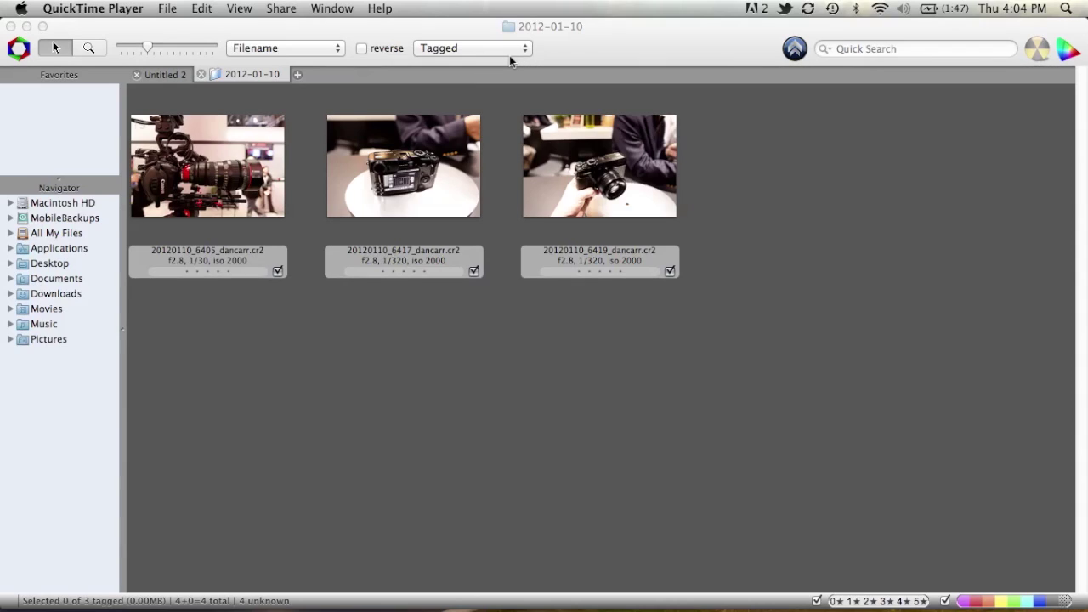
Open photo 6405 in the preview and inspect the lens's red ring and aperture scale at 100% zoom.
left_click(213, 174)
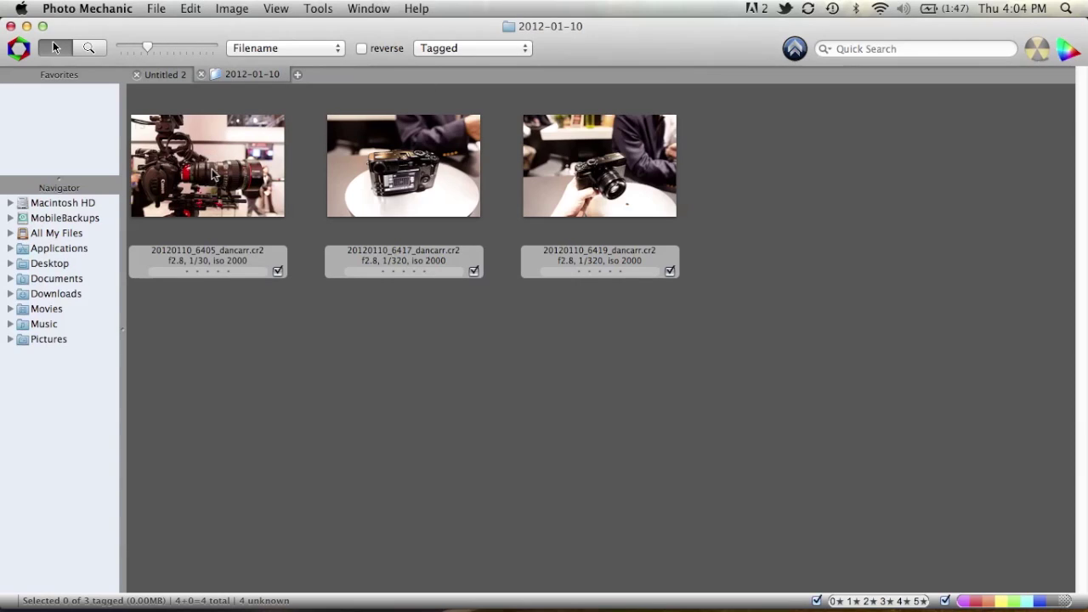
left_click(213, 174)
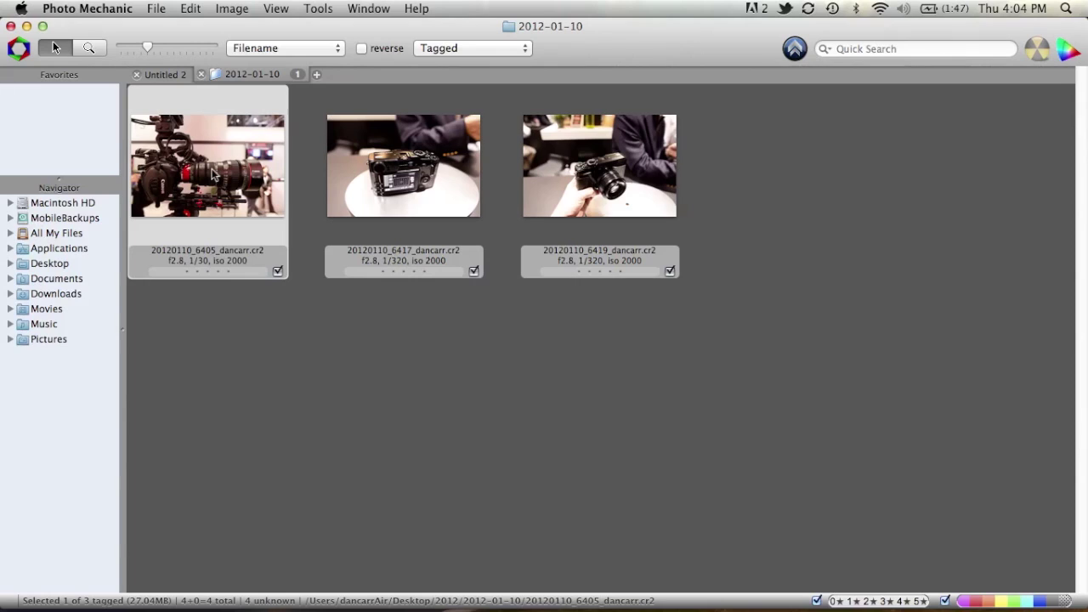
double_click(212, 174)
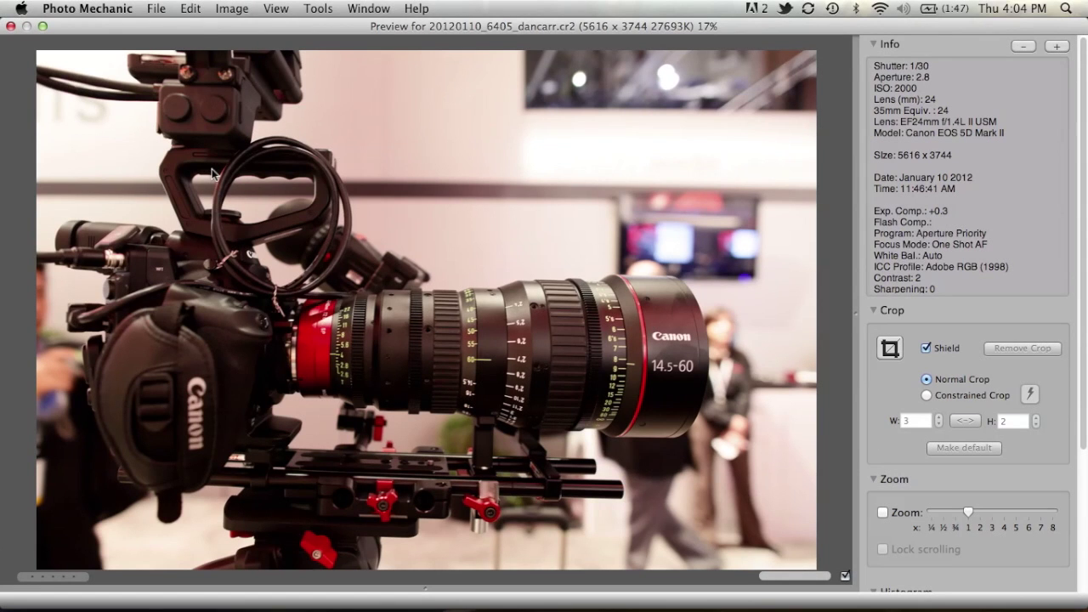
left_click(212, 174)
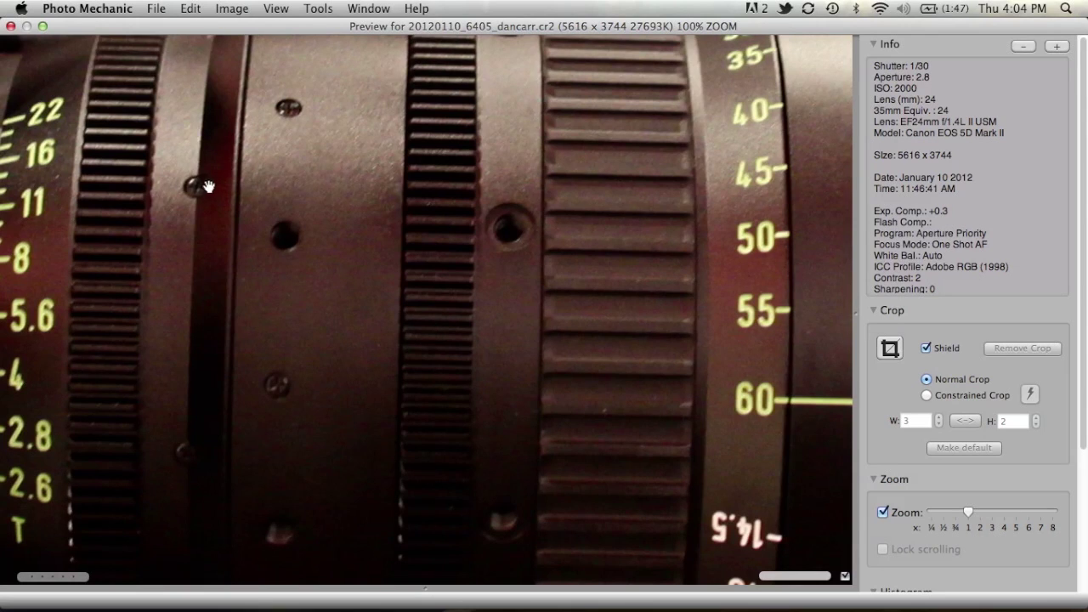
left_click_drag(209, 185, 515, 297)
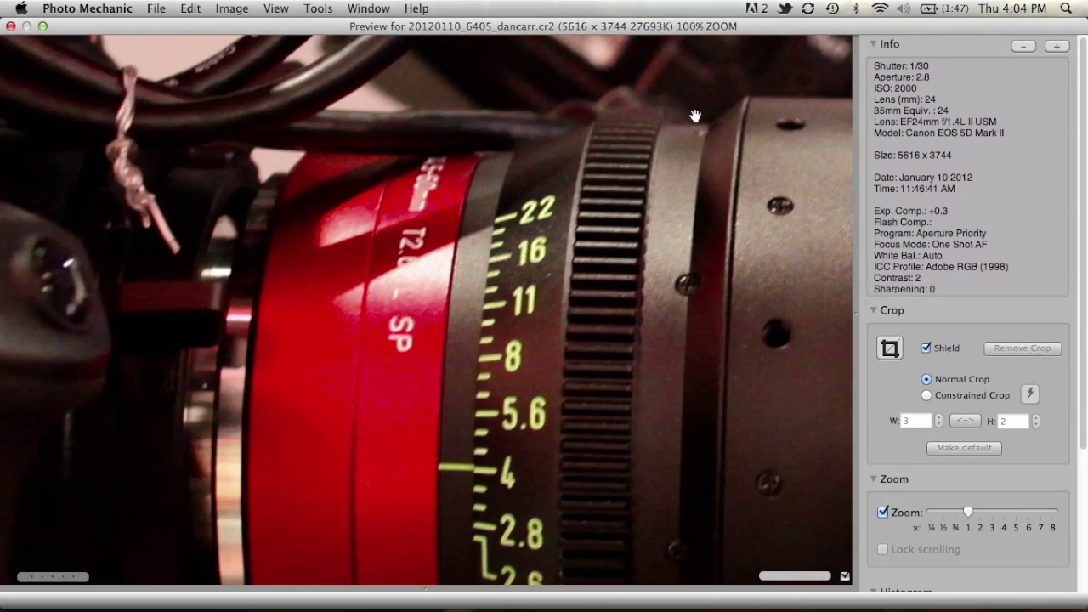
left_click(516, 301)
Inspect the camera details in photo 6417 at 100% zoom and return to the full view.
key("Right")
left_click(527, 331)
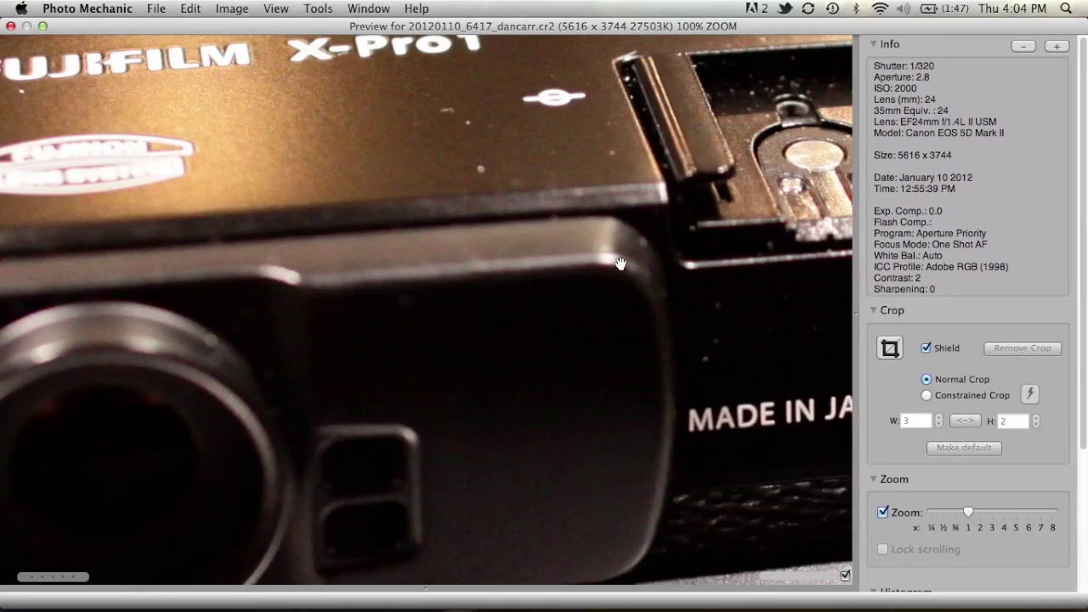
left_click_drag(620, 264, 760, 281)
left_click(598, 284)
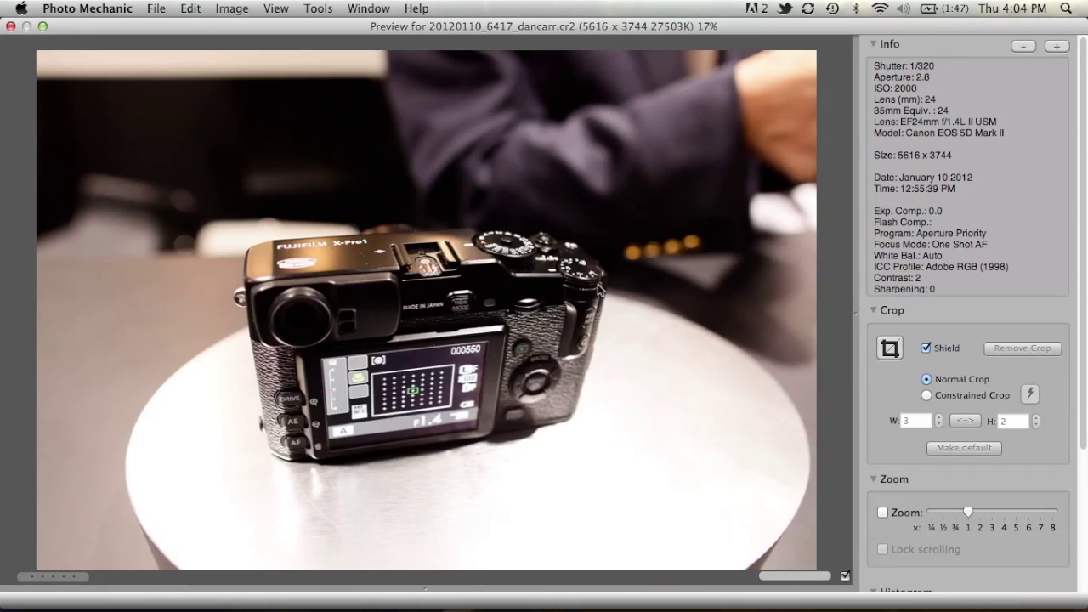
Try color classes 1, 2 and 3 and the star rating on photo 6405, and close the preview.
key("Left")
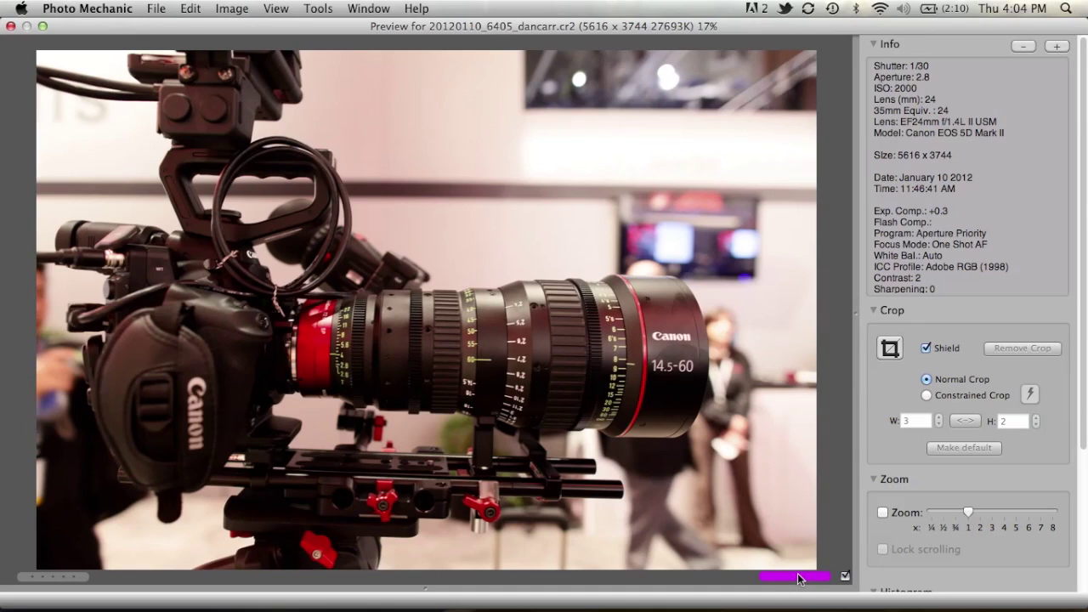
key("1")
key("2")
key("3")
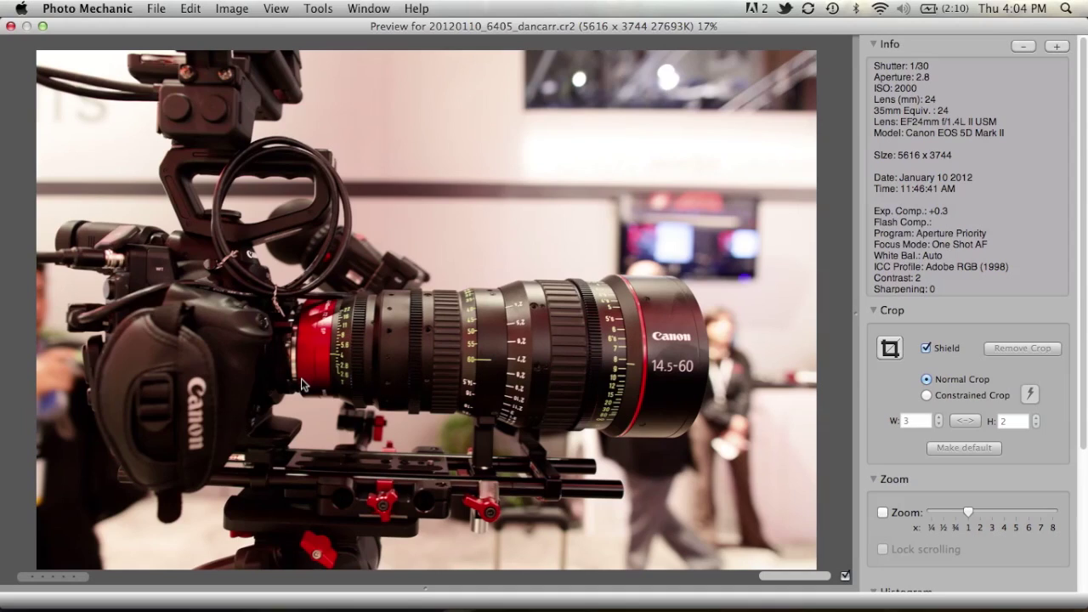
key("2")
key("1")
left_click(56, 577)
left_click(56, 578)
key("Escape")
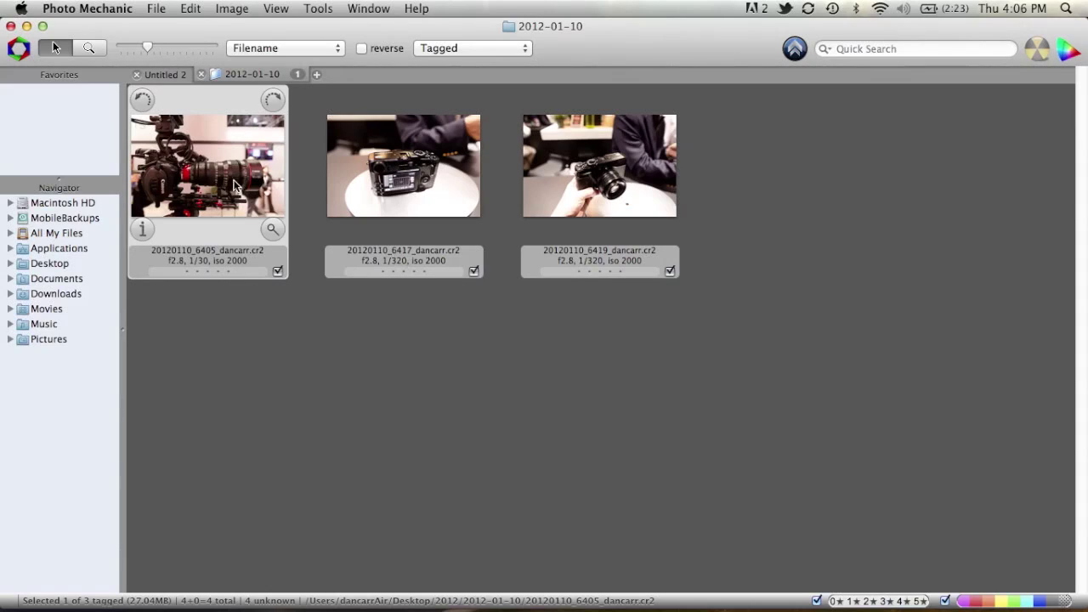
Label photo 6405 purple, 6417 red and 6419 orange in the preview, and hide the orange Superior class in the contact sheet.
double_click(263, 191)
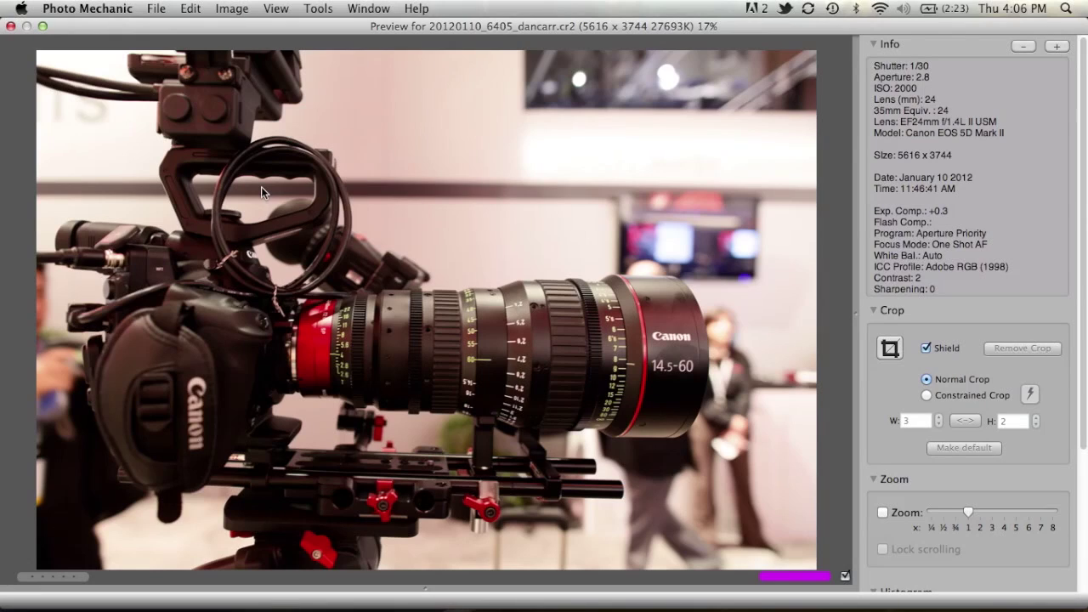
key("Right")
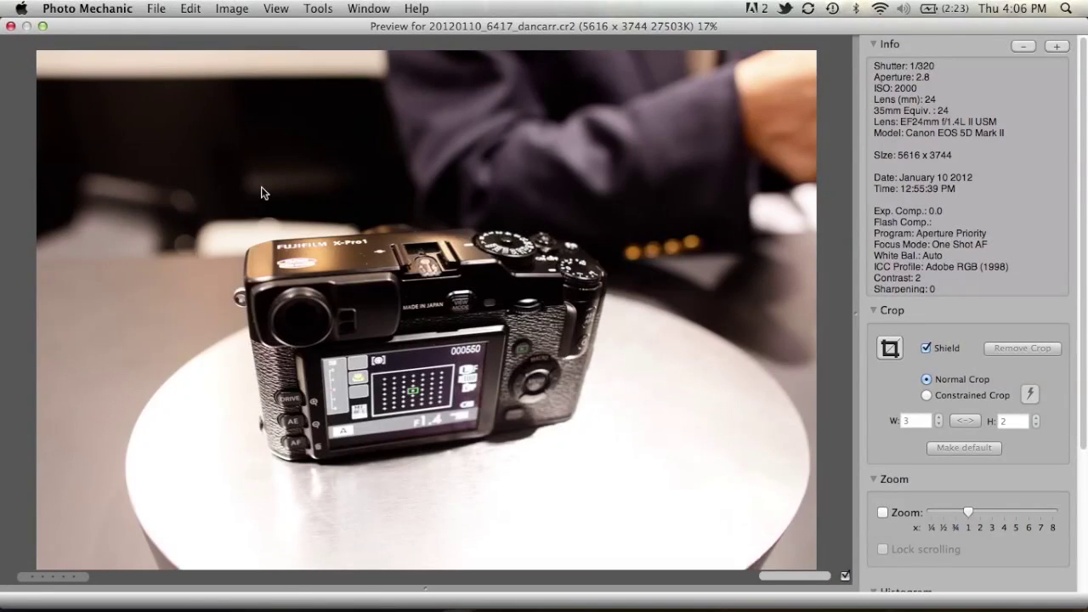
key("1")
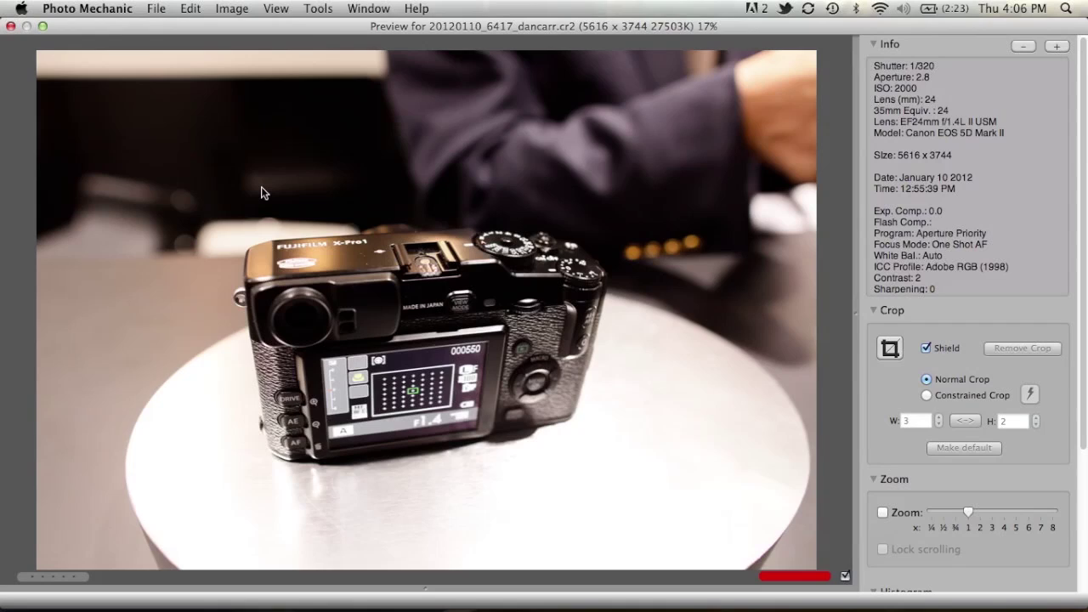
key("Right")
key("2")
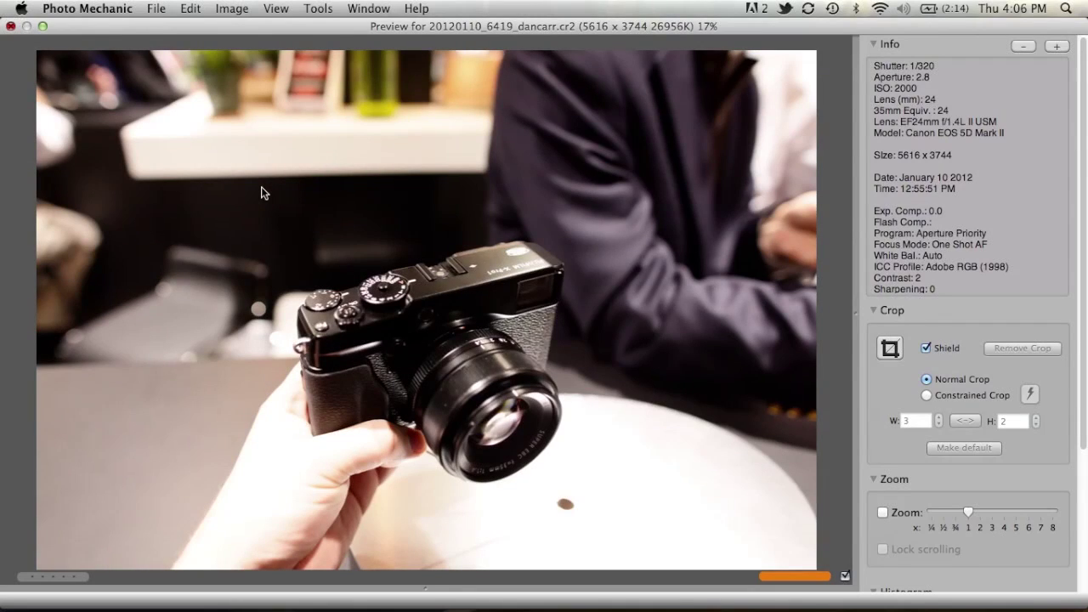
key("Escape")
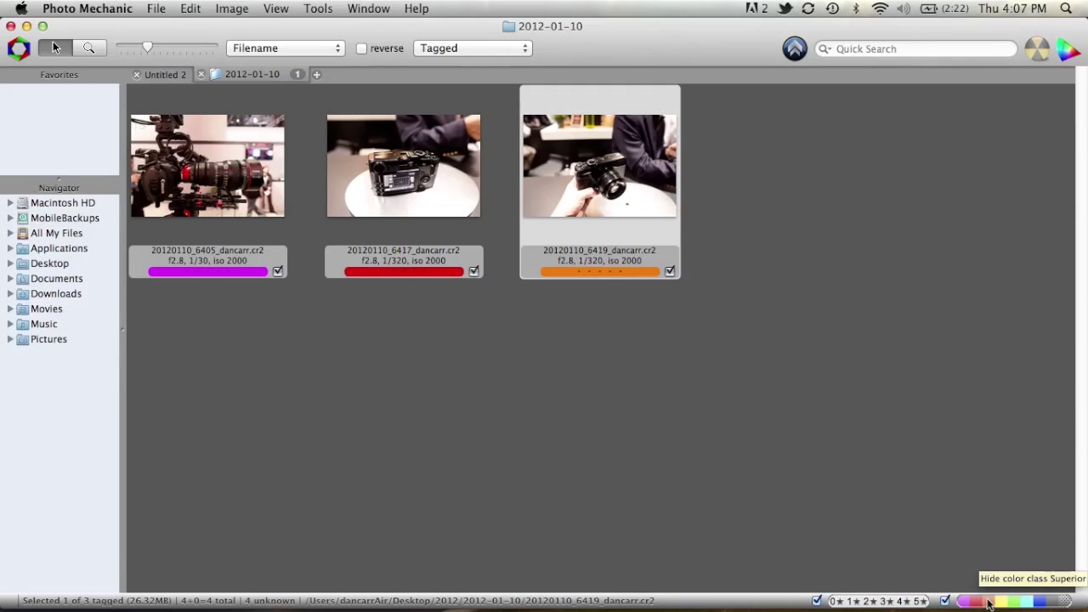
left_click(988, 602)
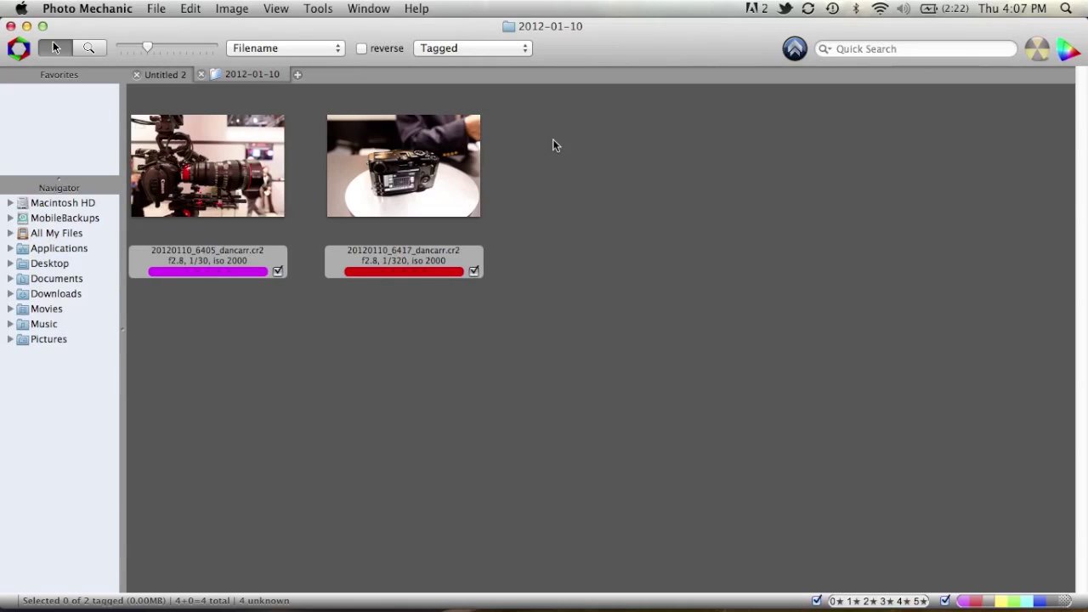
Open the IPTC info of photo 6405 and review its caption, headline, copyright and contact fields.
mouse_move(204, 156)
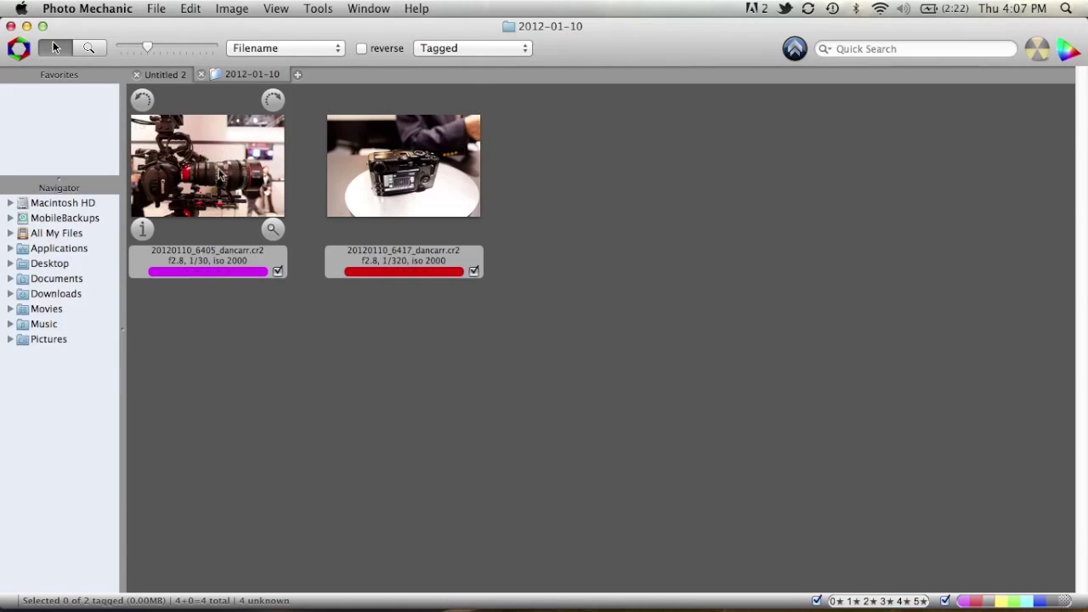
left_click(219, 175)
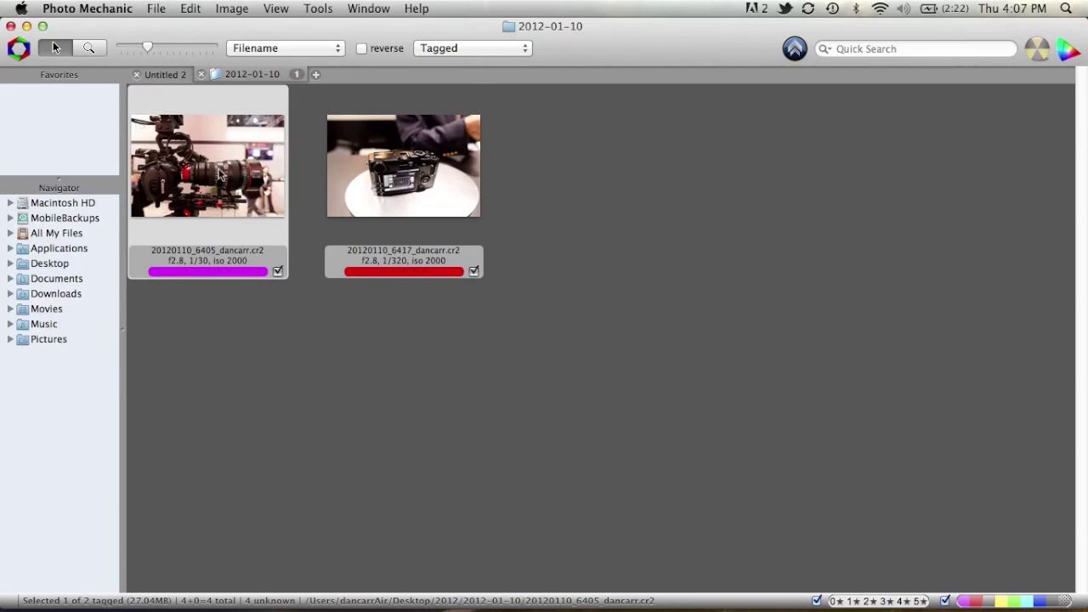
left_click(142, 230)
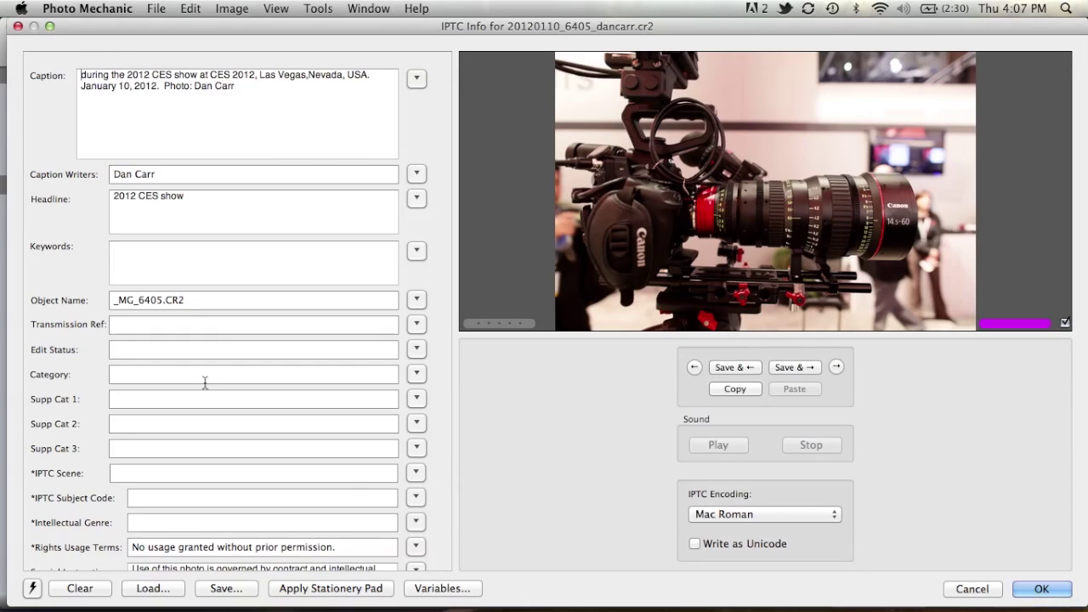
scroll(205, 382, "down", 15)
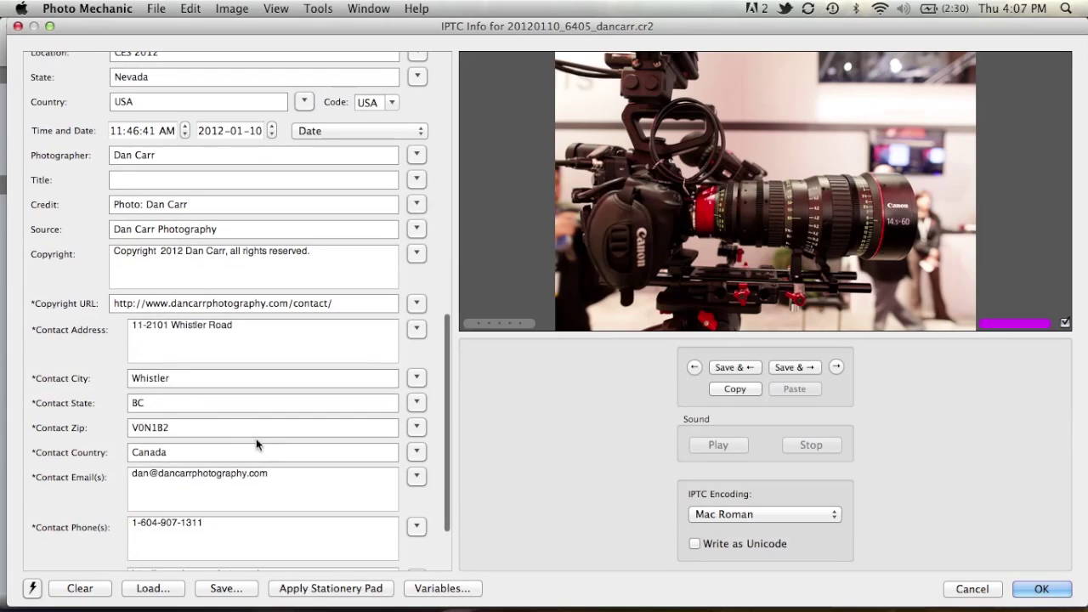
scroll(257, 443, "up", 15)
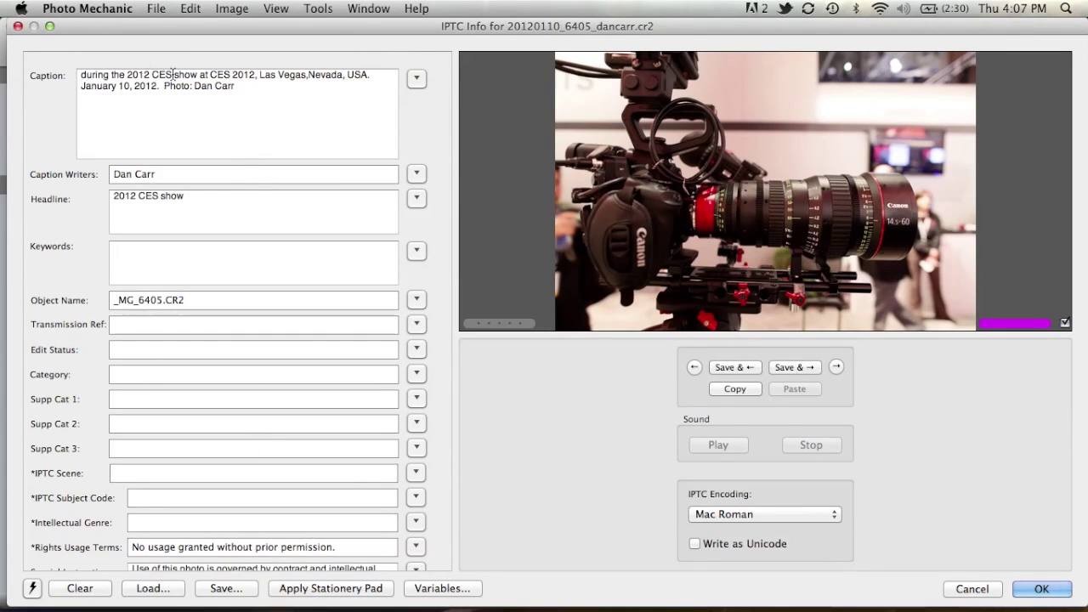
scroll(216, 171, "down", 1)
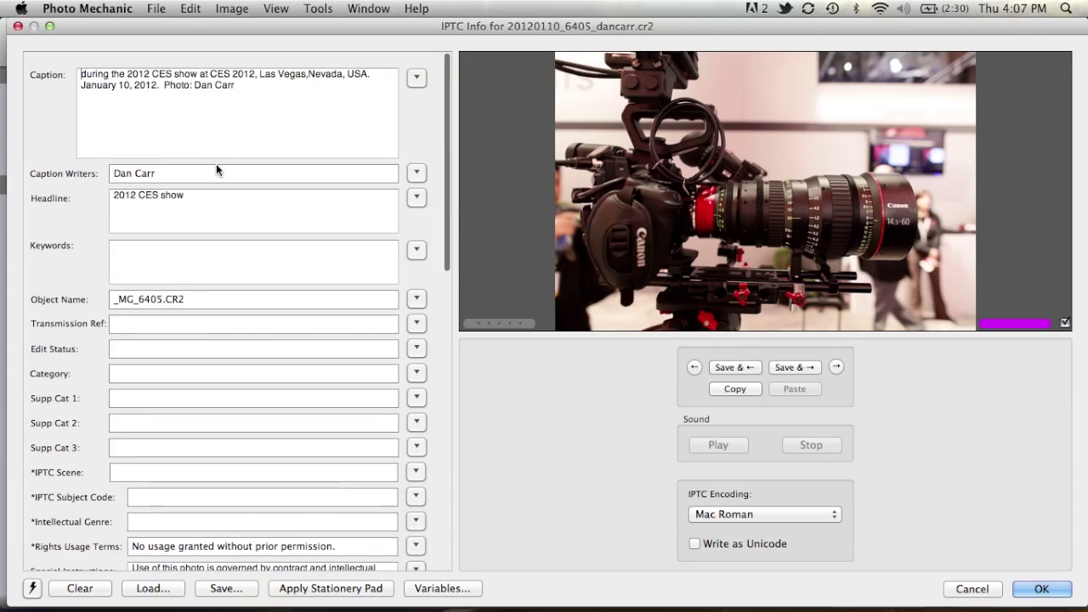
scroll(216, 170, "down", 2)
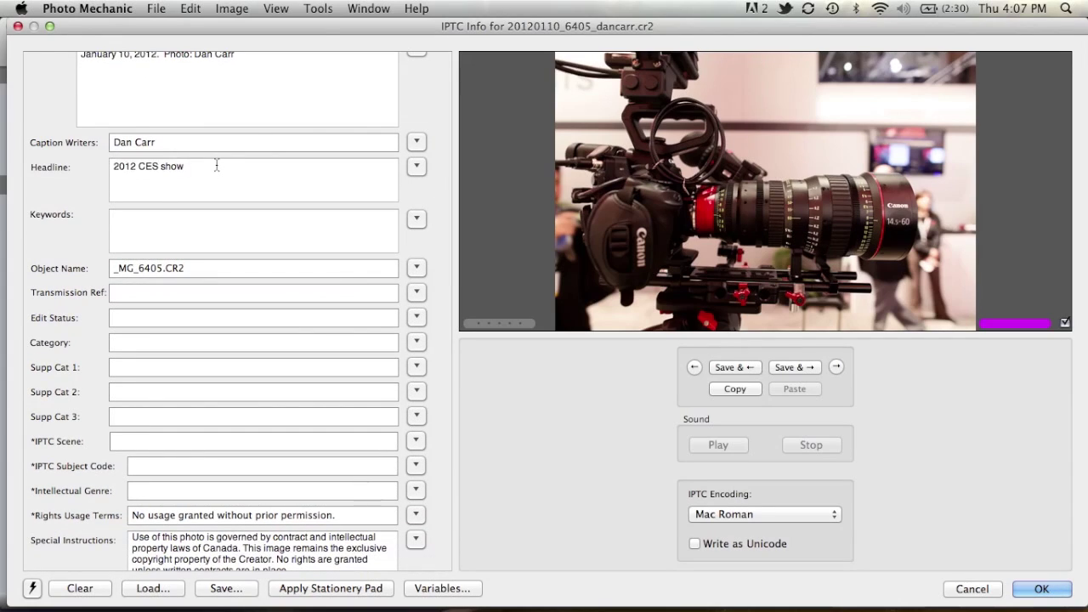
Insert "CANON C300 WITH CINE" in front of the existing caption text of photo 6405.
scroll(218, 168, "down", 1)
scroll(238, 97, "up", 2)
scroll(213, 93, "down", 2)
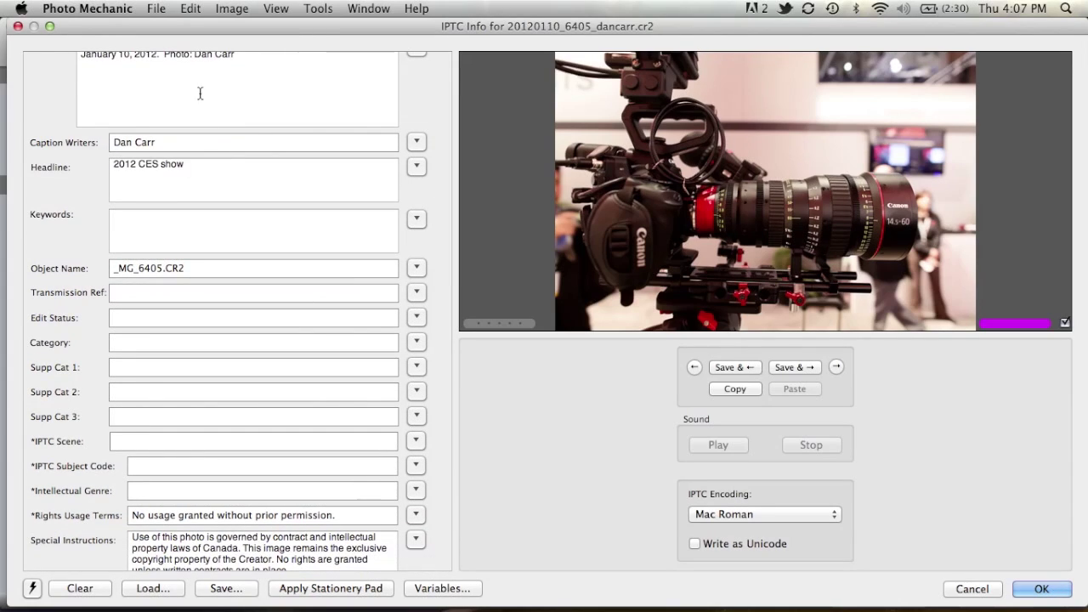
scroll(441, 150, "up", 2)
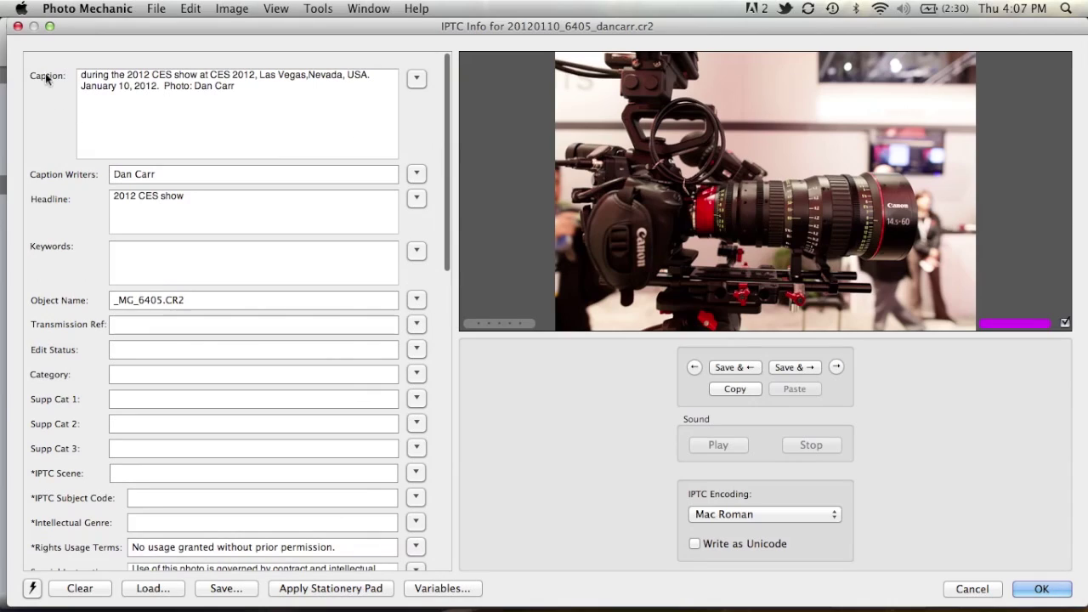
left_click(79, 75)
type("CANON")
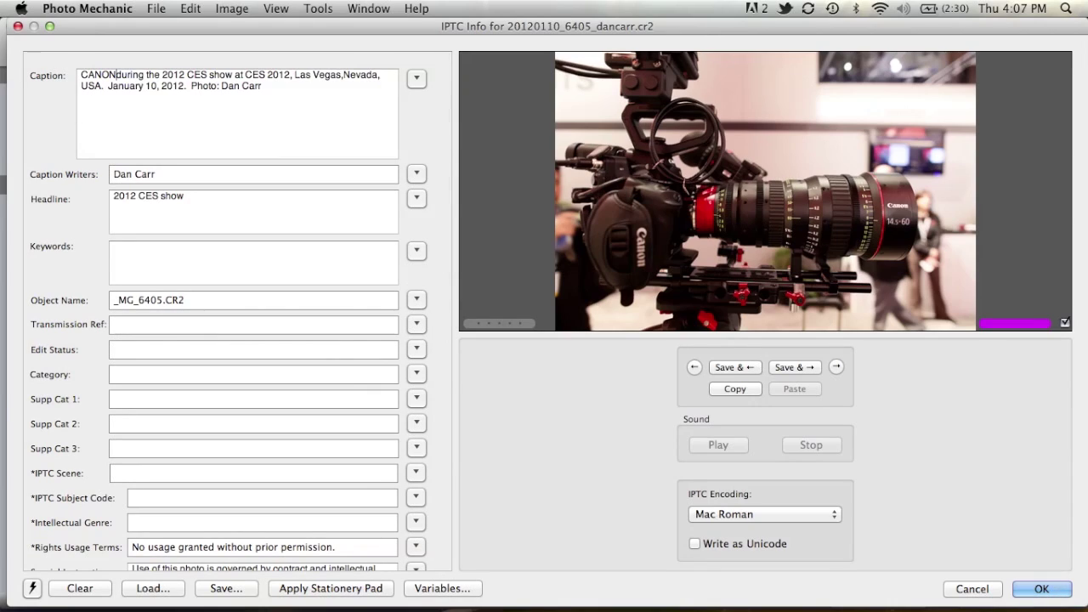
type(" C300 W")
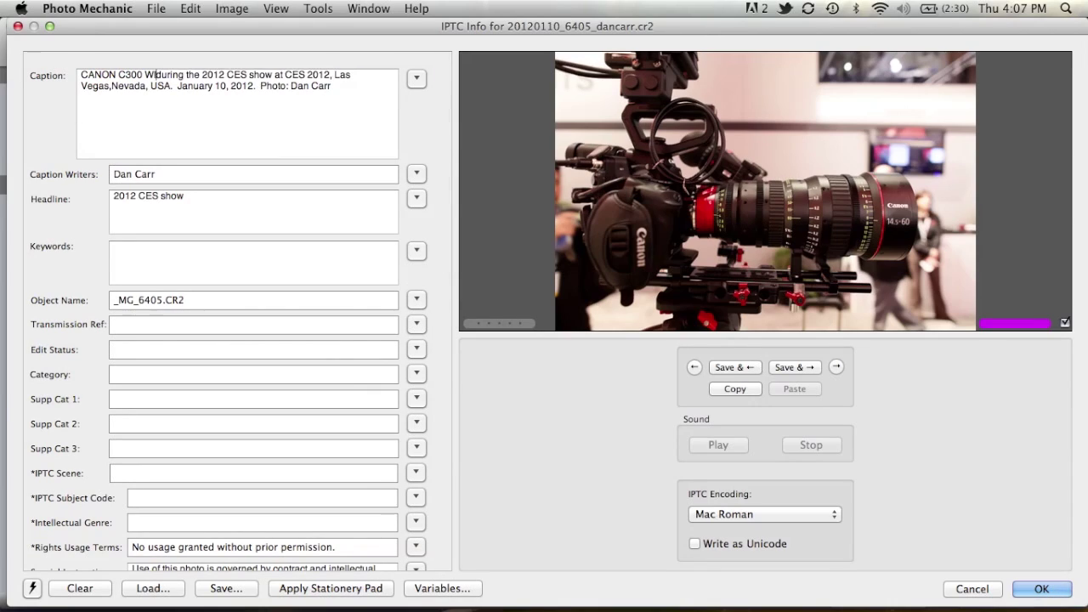
type("ITH CINE")
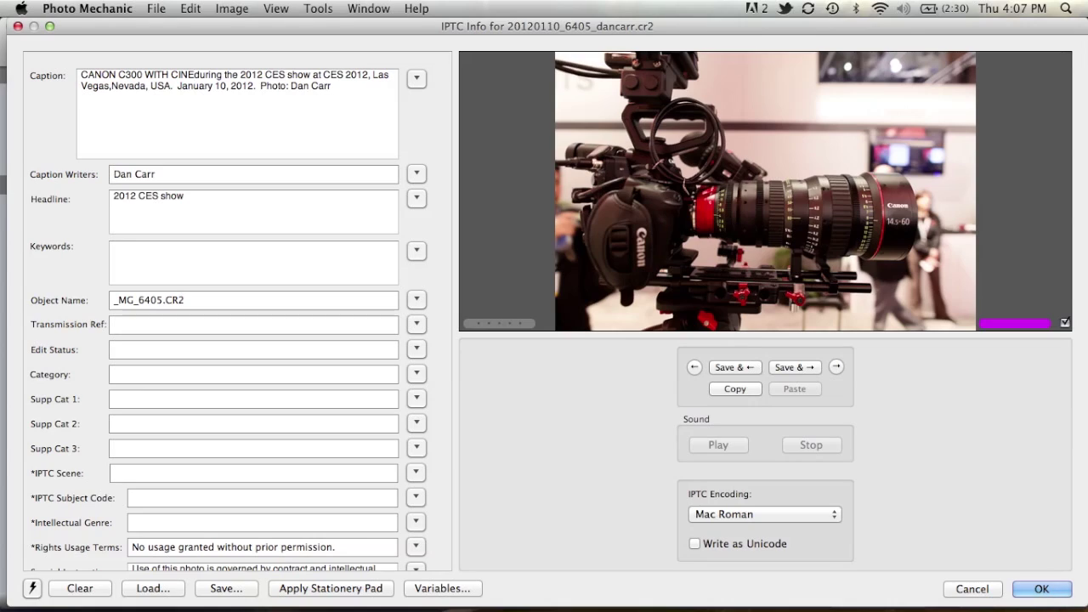
Correct the opening of photo 6405's caption to "CANON C300 with Cine Lens", save it and advance to the following photo.
key("BackSpace")
key("BackSpace")
key("BackSpace")
key("BackSpace")
key("BackSpace")
key("BackSpace")
key("BackSpace")
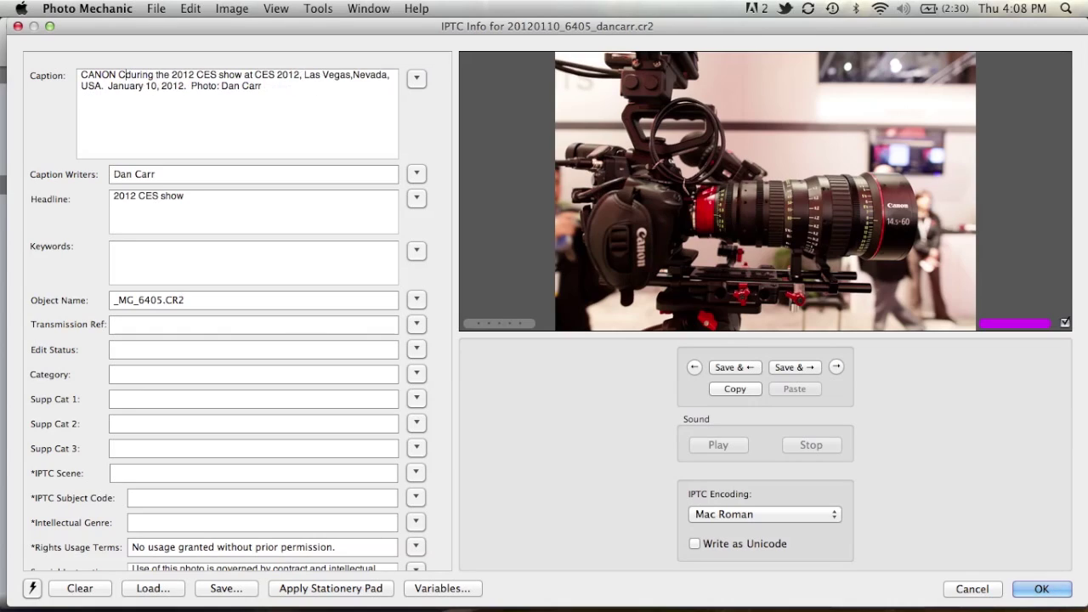
type("300 with ")
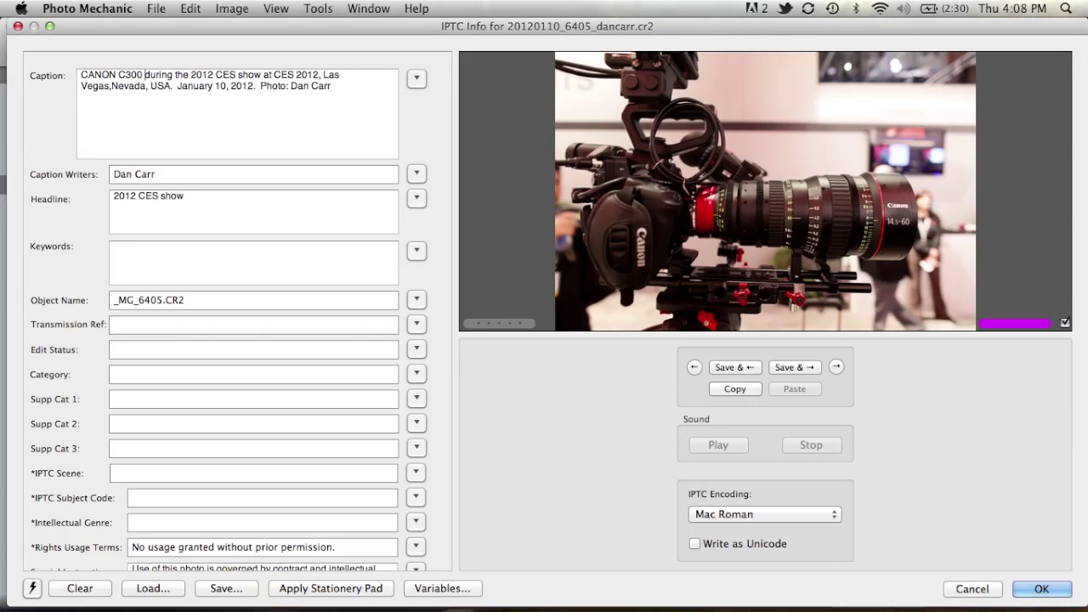
type("Cine Lens")
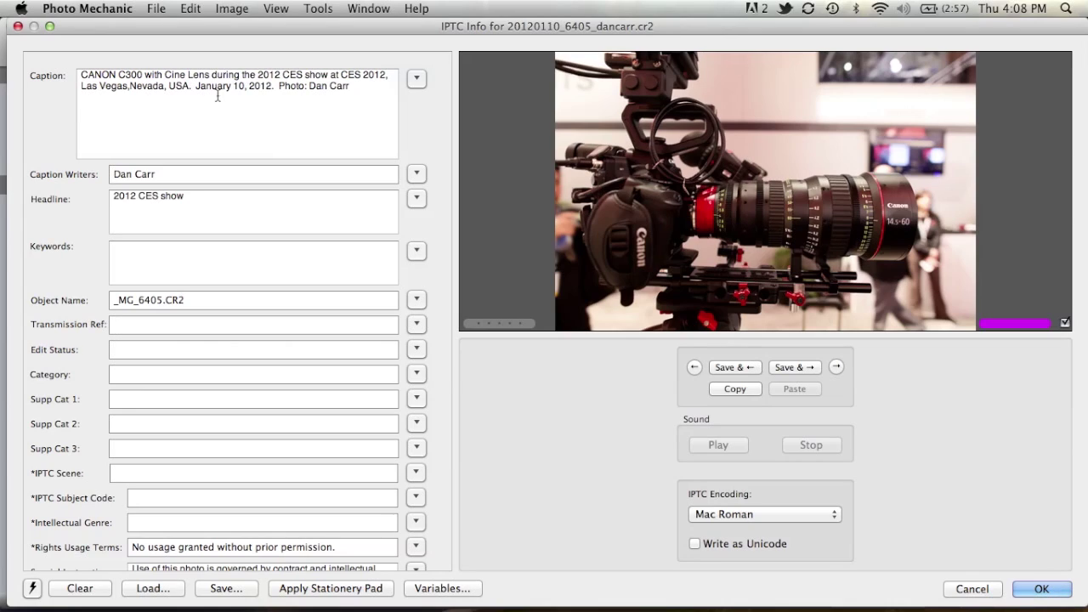
left_click(805, 368)
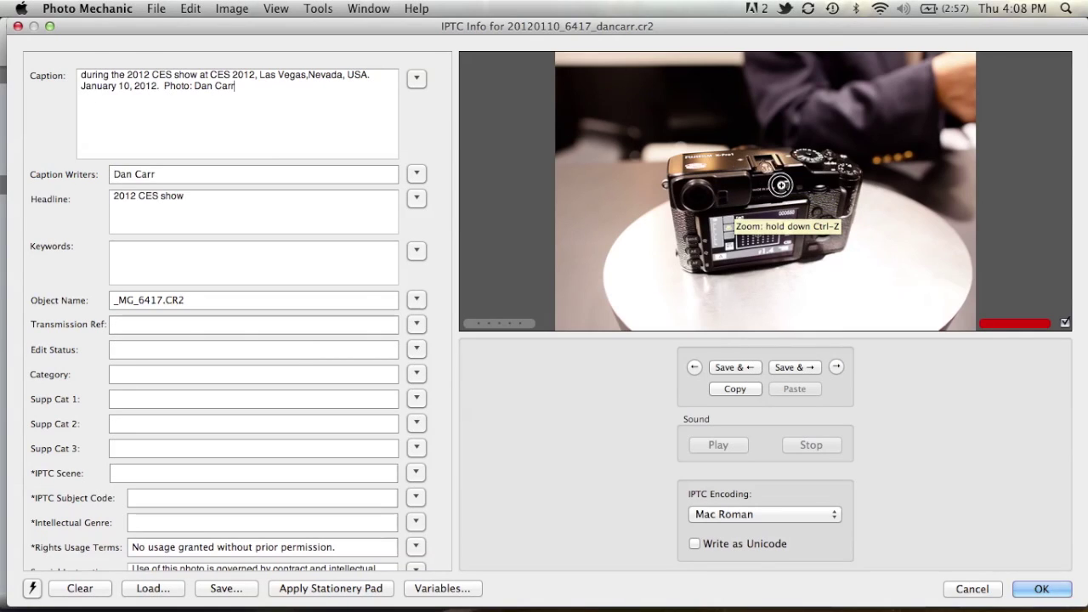
Enlarge photo 6417 to read the camera model, insert "Fuji X Pro 1" before its caption, save it and close the IPTC info.
key("ctrl+z")
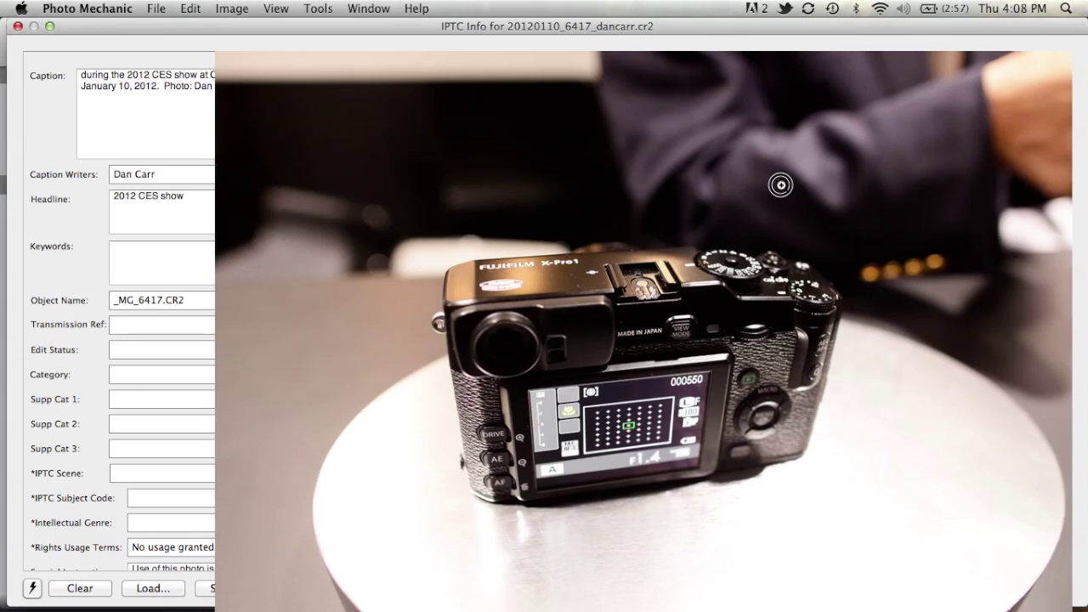
left_click(714, 223)
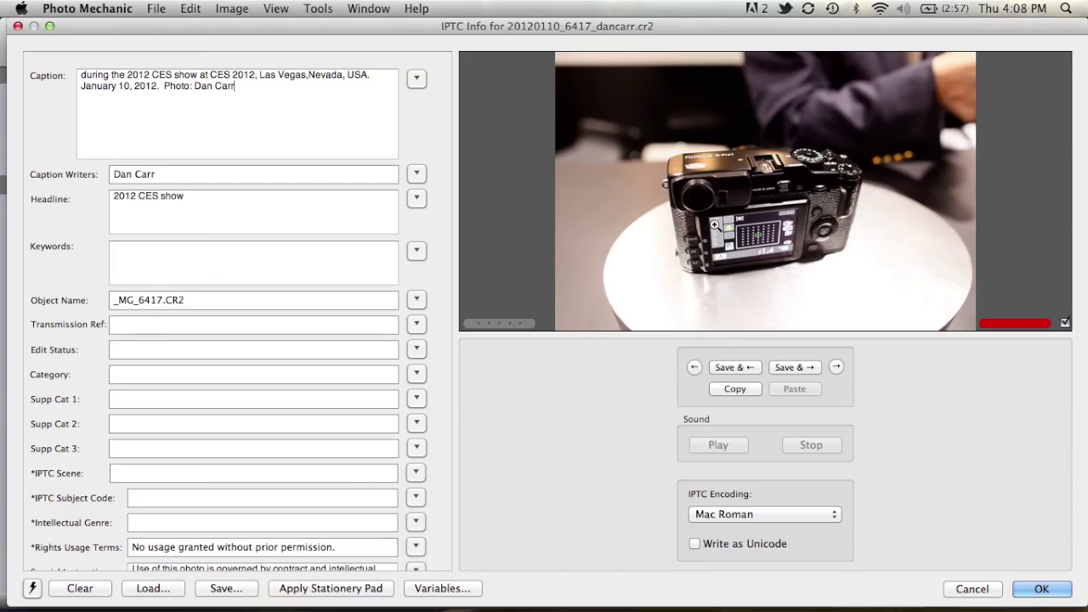
left_click(78, 76)
type("Fuji ")
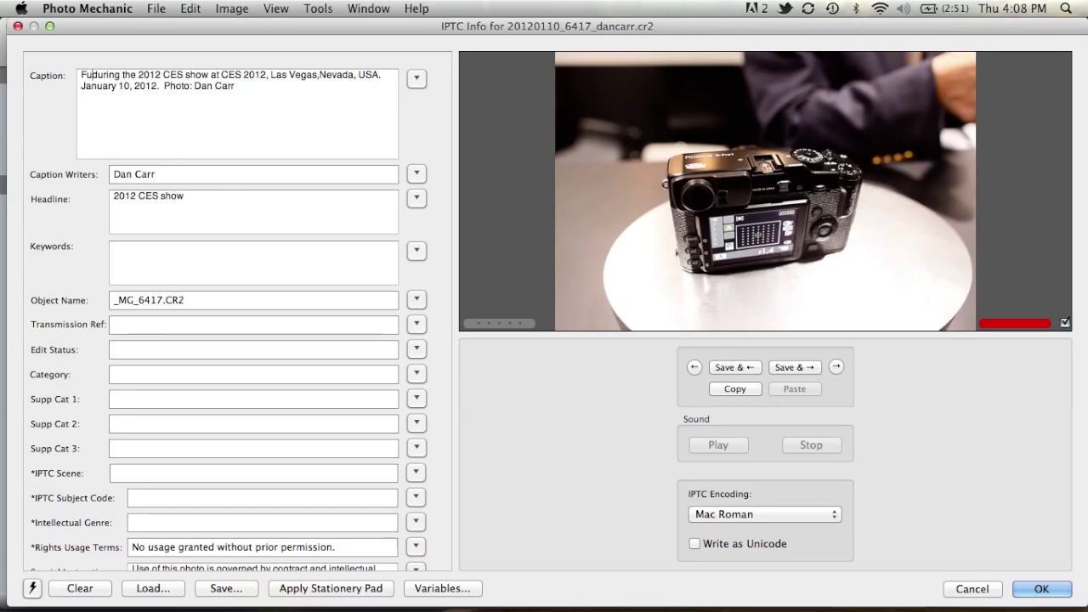
type("X P")
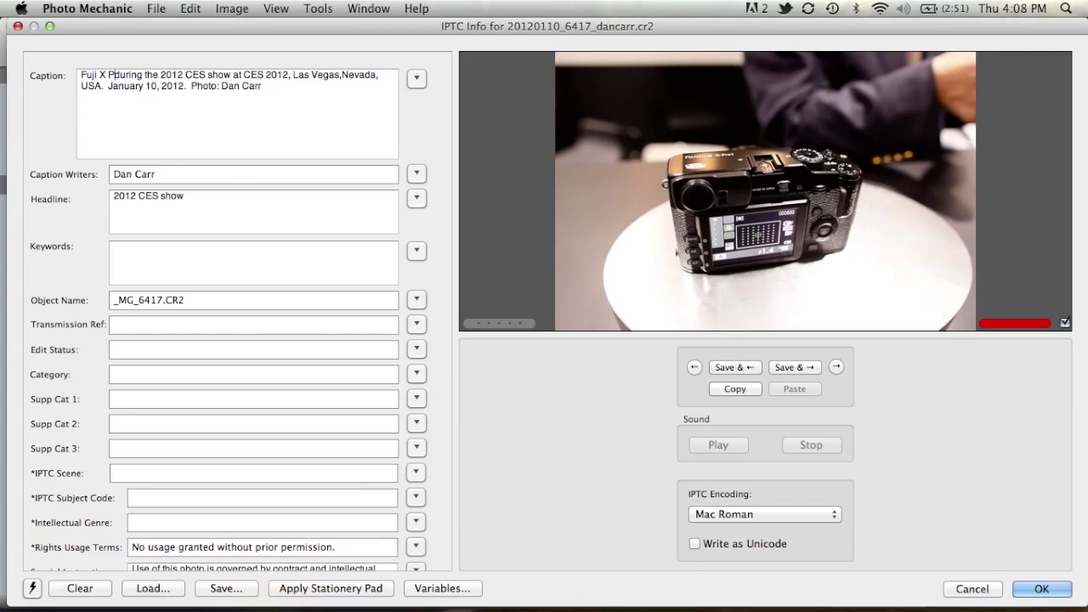
type("ro 1")
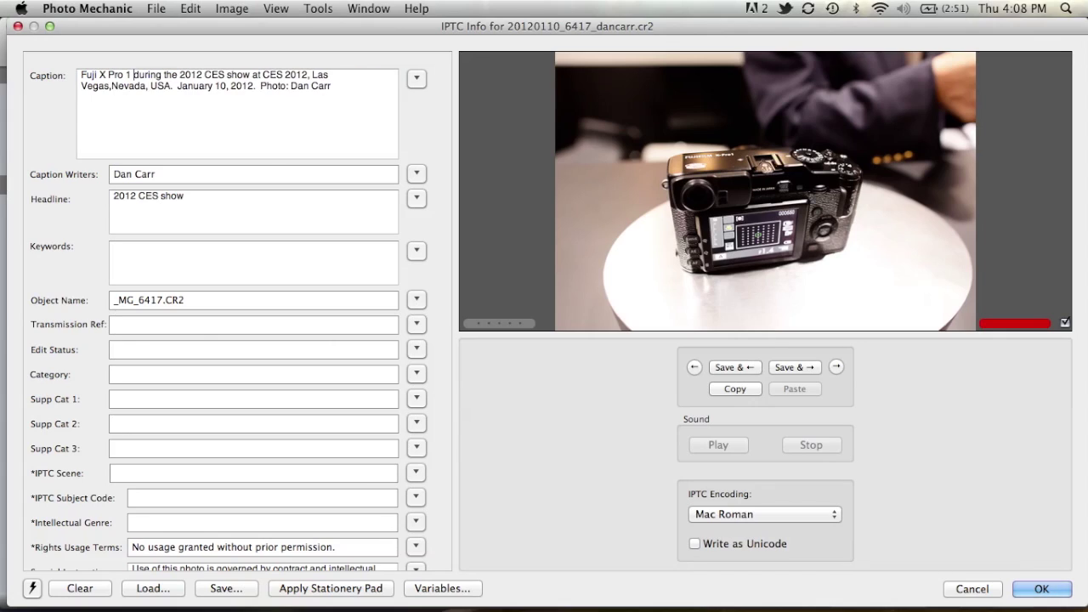
left_click(796, 367)
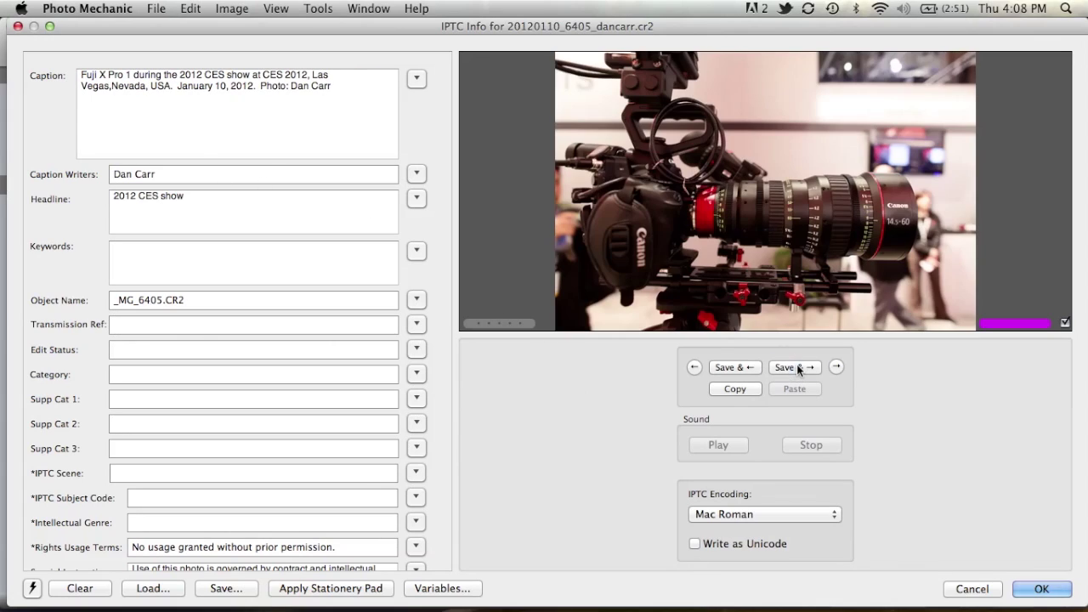
left_click(1047, 595)
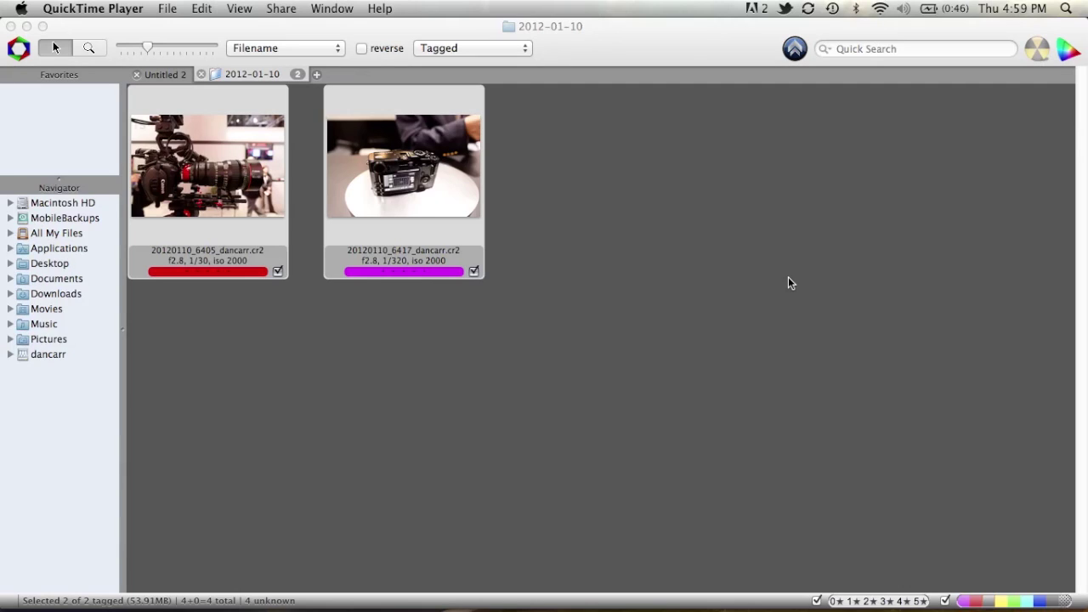
Reveal photo 6417 in Finder and send its 2012-01-10 folder to Lightroom for import.
right_click(361, 123)
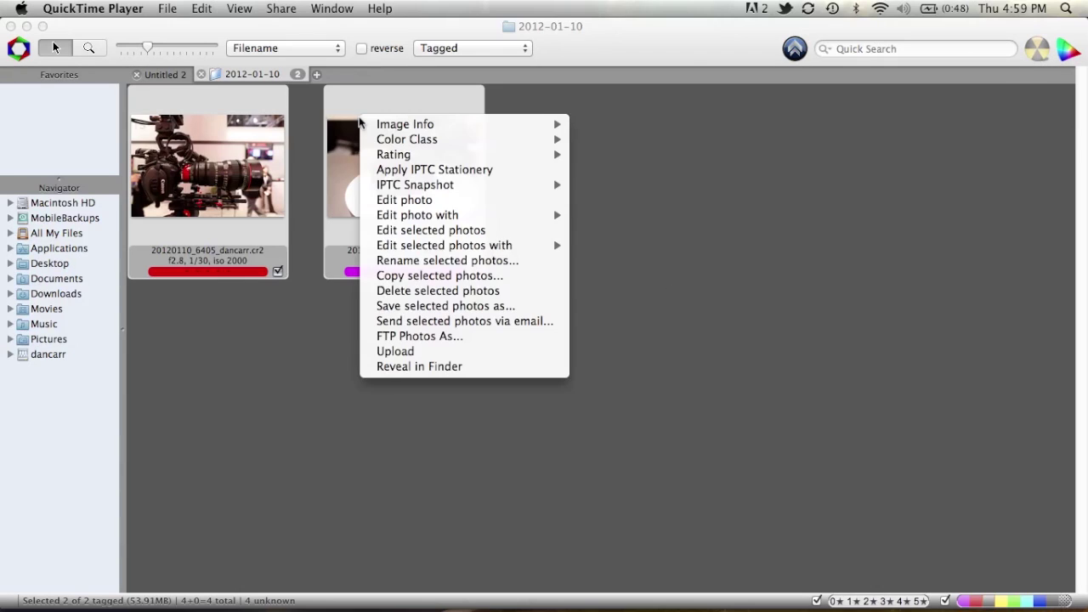
left_click(442, 367)
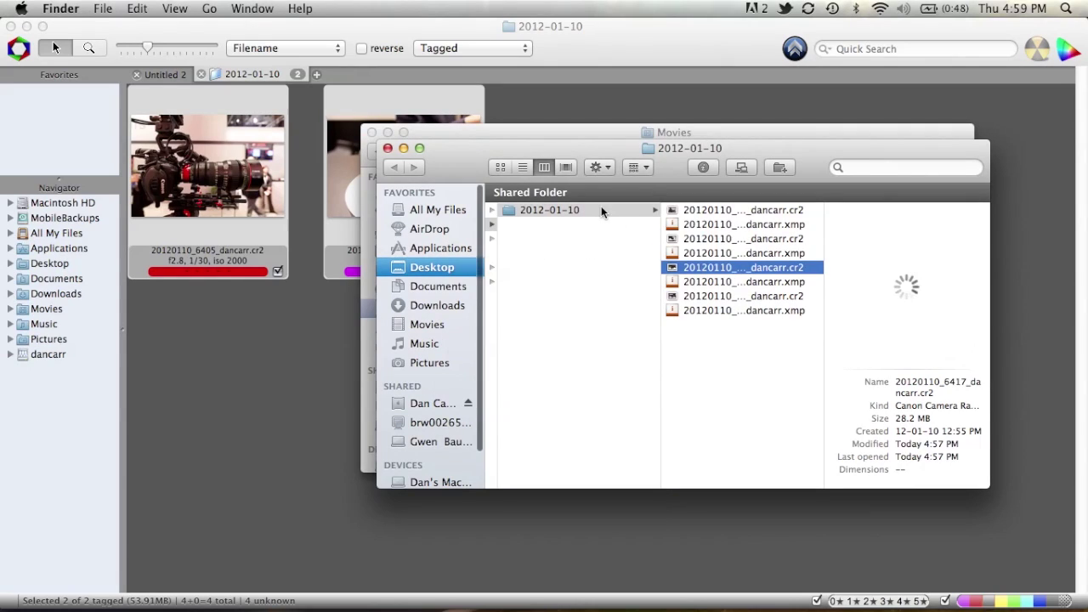
left_click(580, 213)
left_click_drag(580, 216, 190, 585)
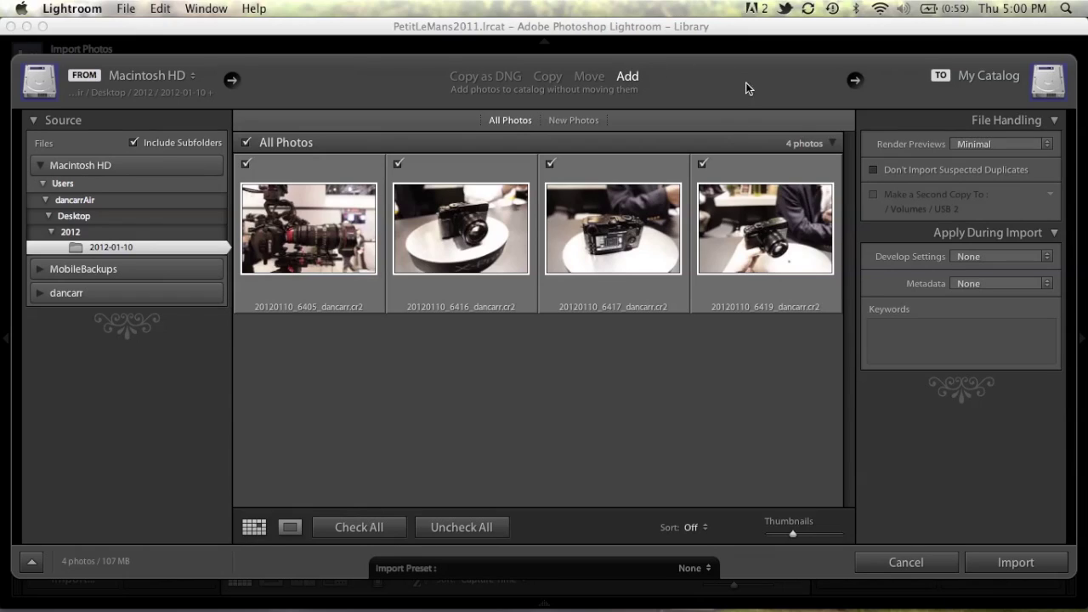
Keep render previews at Minimal and import all photos of the 2012-01-10 folder into the catalog without moving them.
left_click(987, 144)
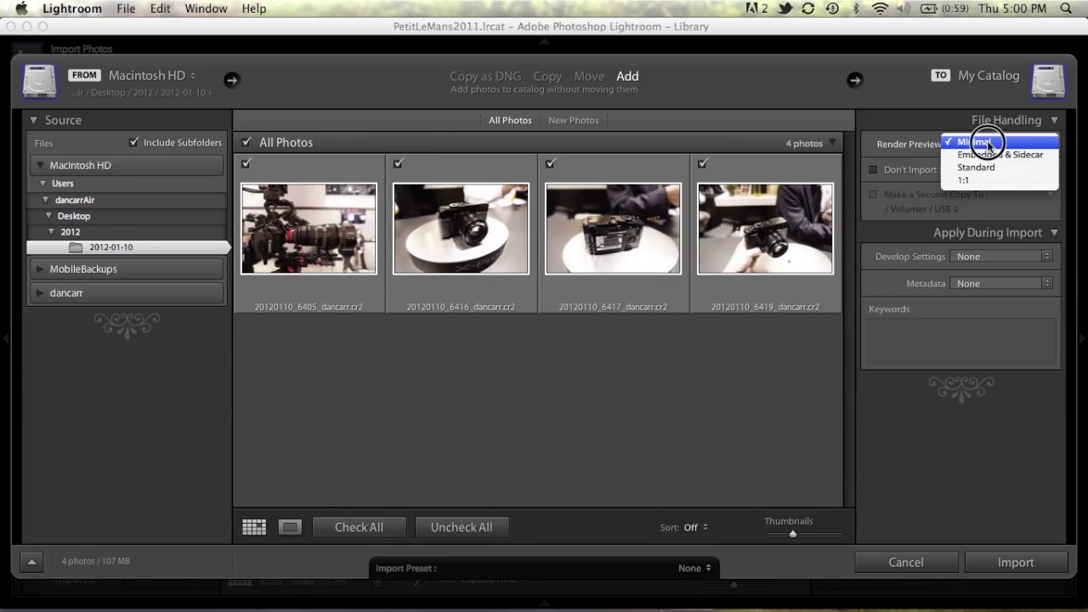
left_click(986, 145)
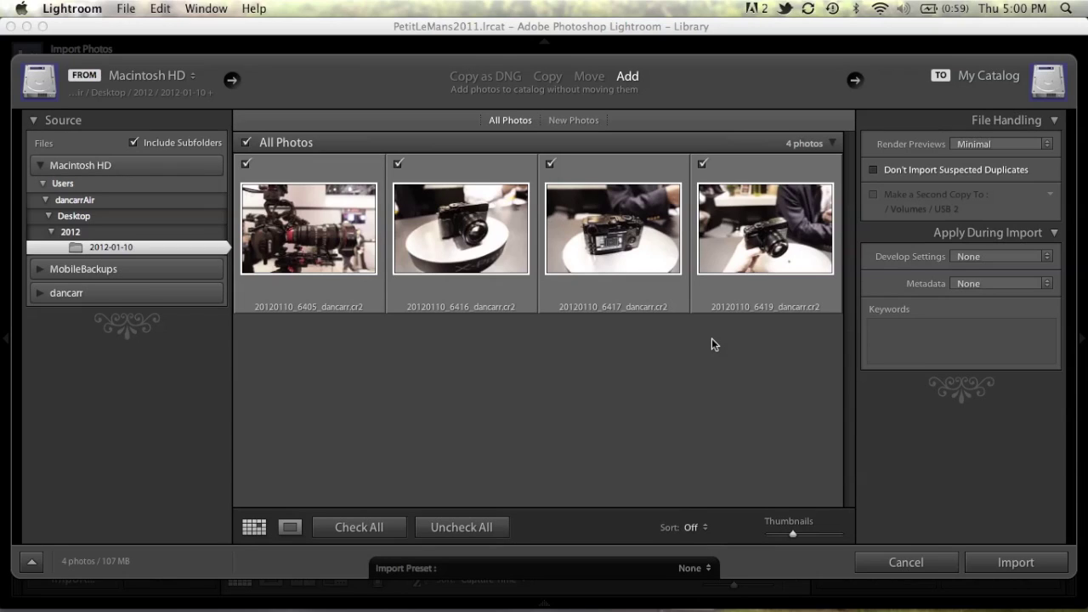
left_click(1029, 567)
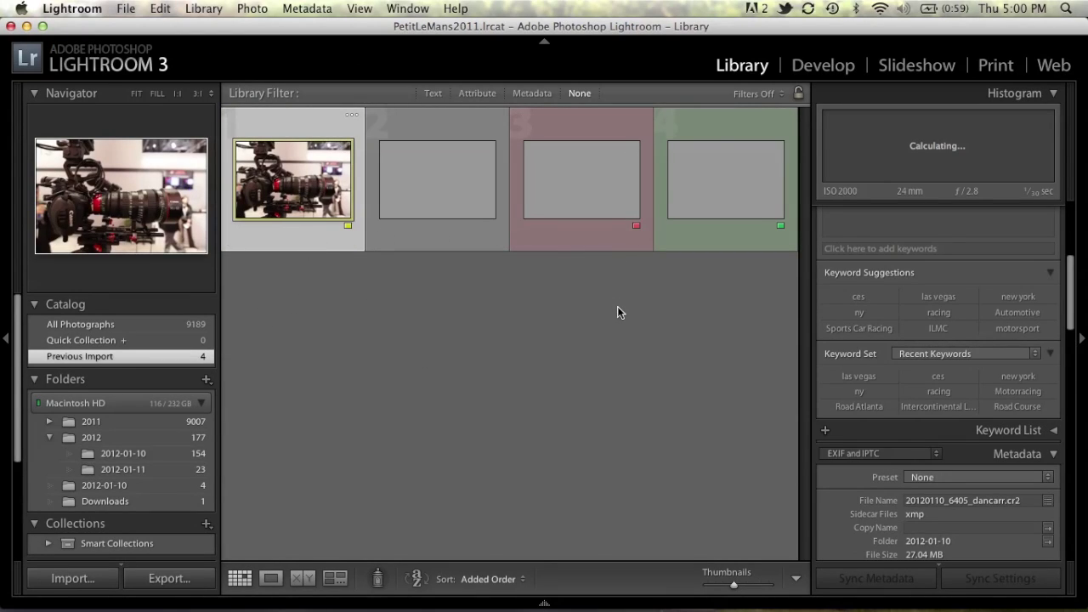
Switch back to the Photo Mechanic desktop, close the 2012-01-10 and Movies Finder windows, and return to Lightroom.
key("ctrl+Left")
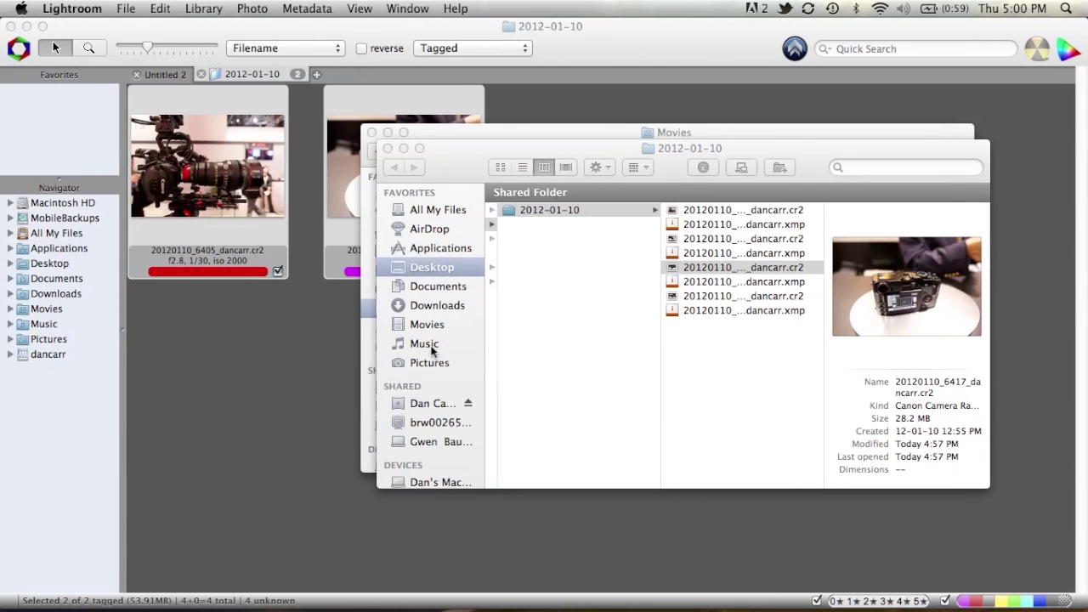
right_click(389, 153)
left_click(379, 150)
key("Left")
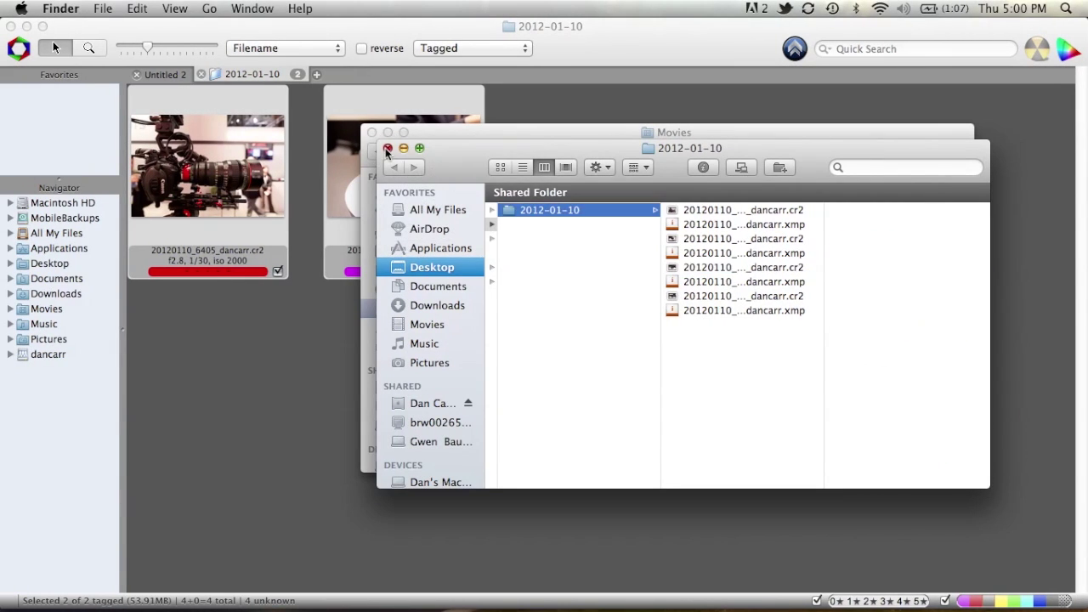
left_click(387, 149)
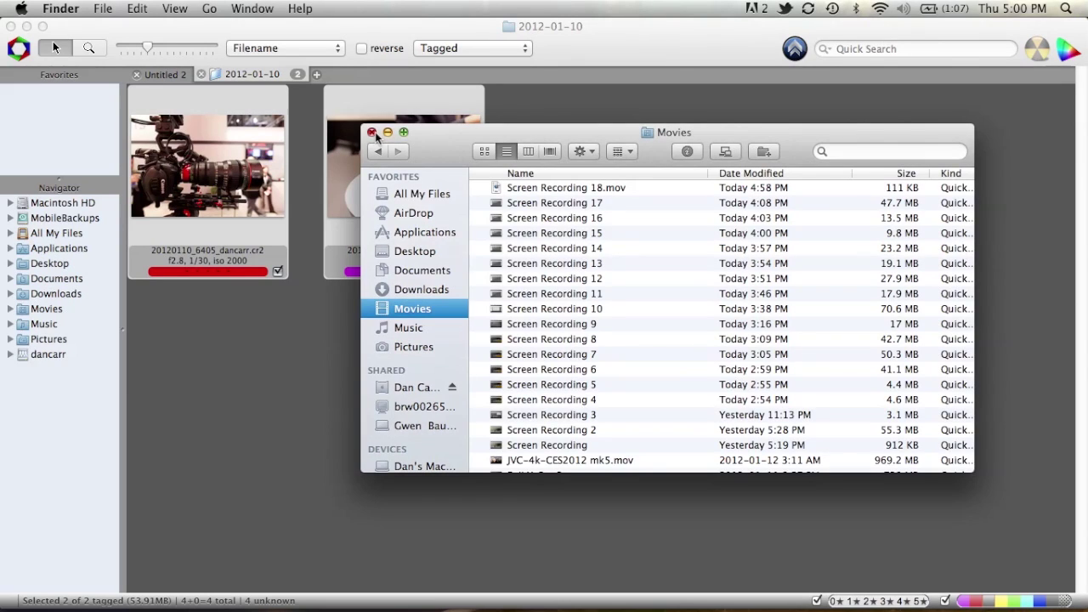
left_click(375, 133)
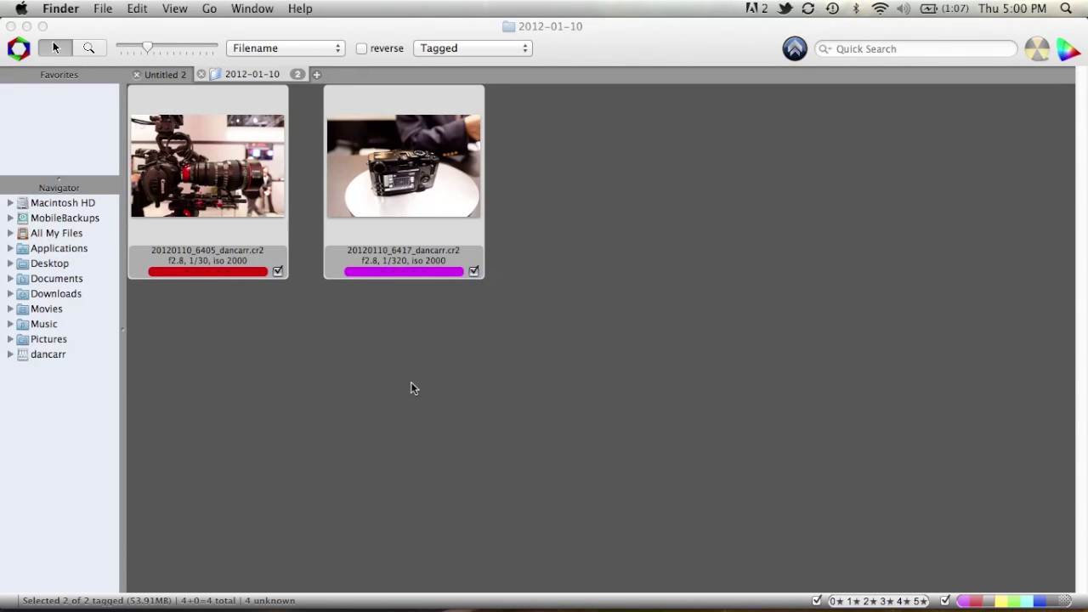
key("ctrl+Right")
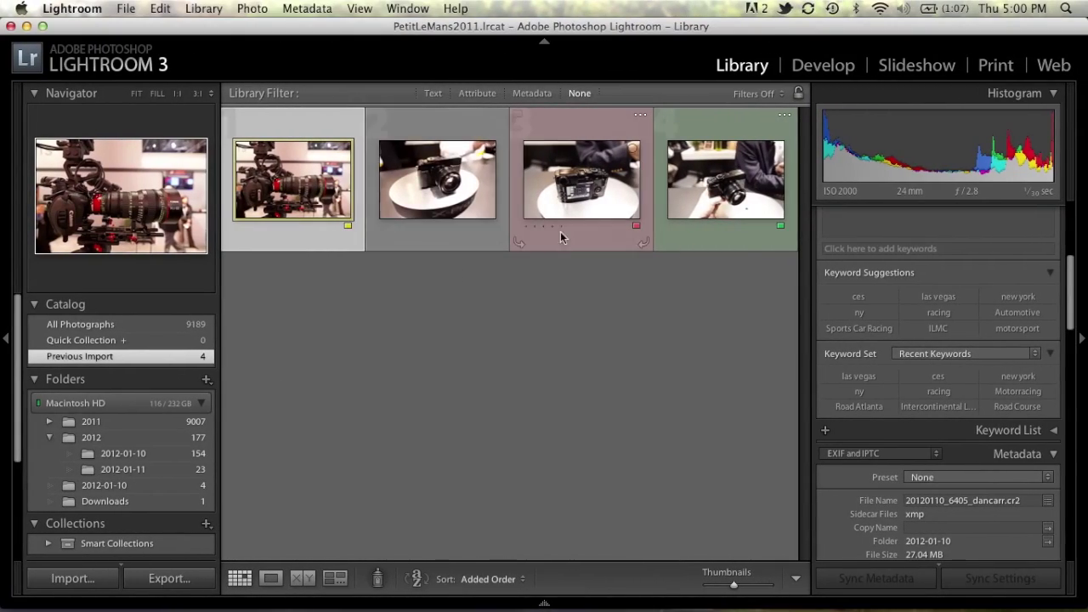
Filter the previous import by attribute to the red and yellow color labels.
left_click(725, 241)
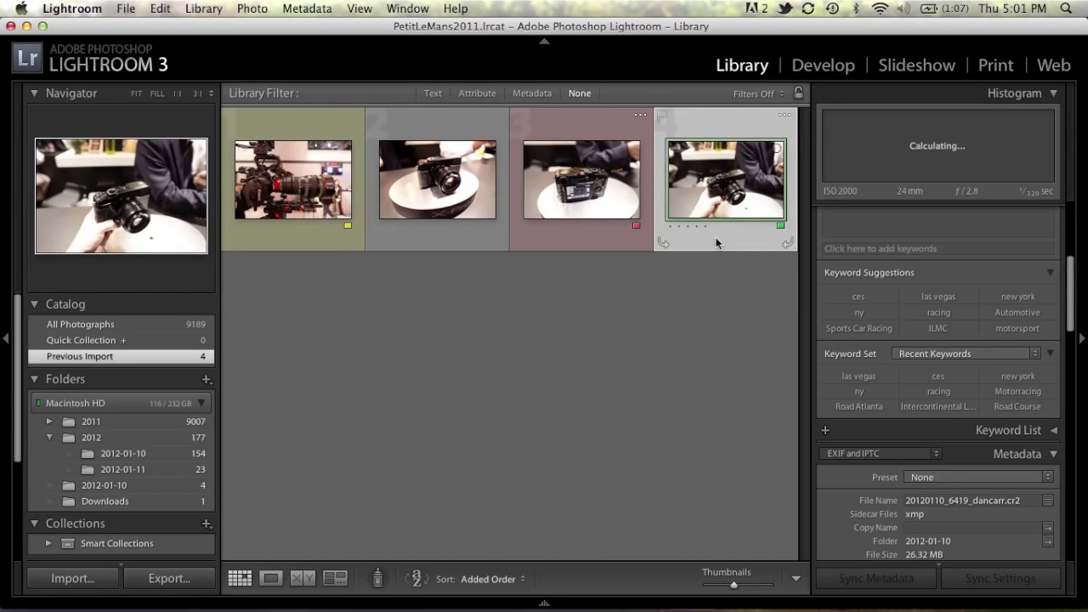
left_click(477, 94)
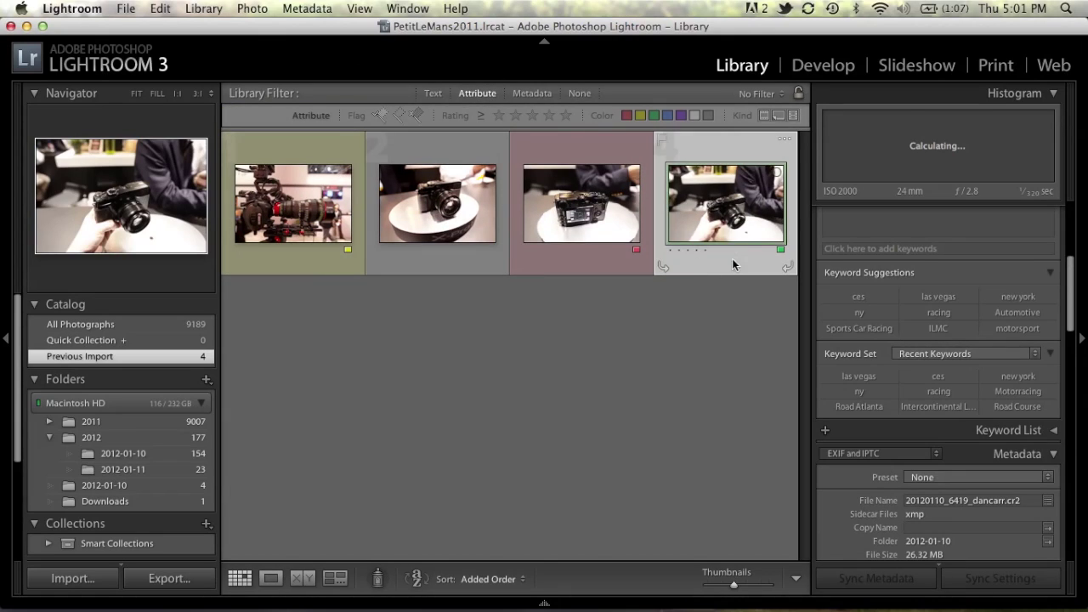
left_click(626, 115)
left_click(640, 114)
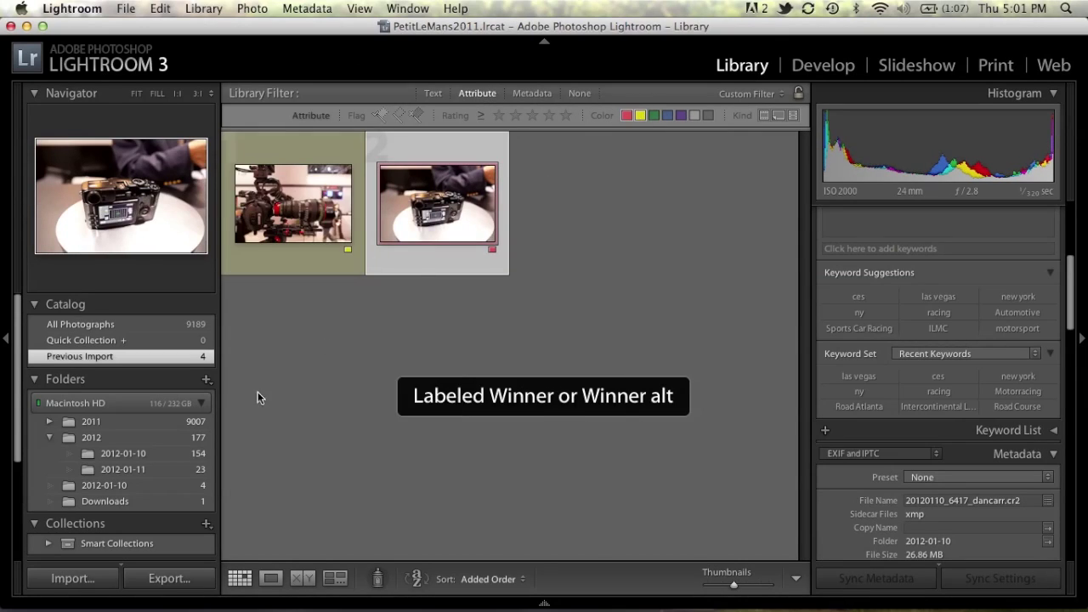
Select photo 6417, view it in the Develop module and return to the Library grid.
left_click(352, 288)
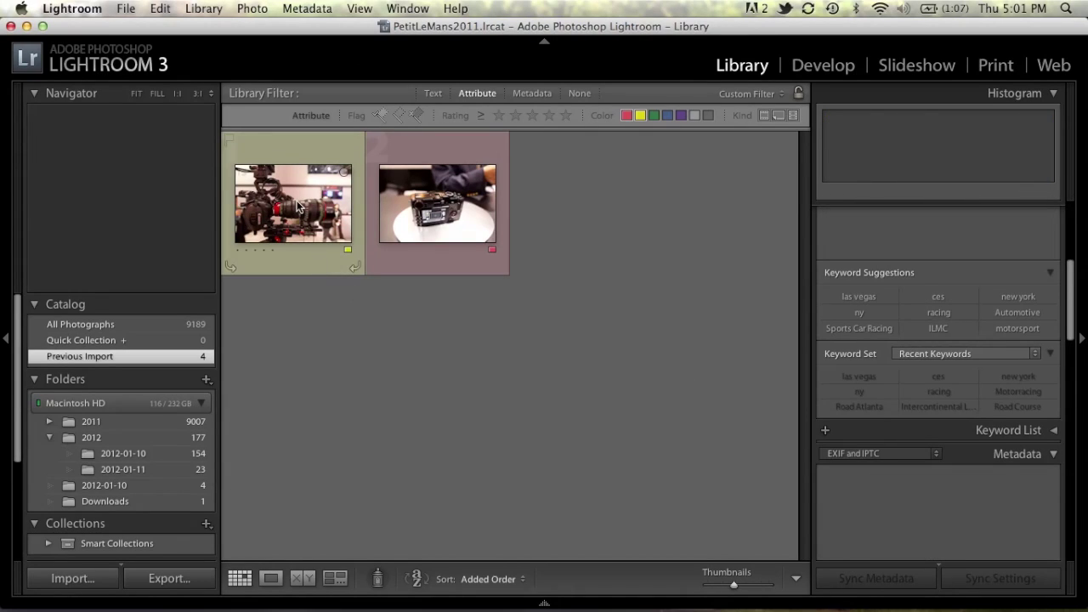
left_click(428, 206)
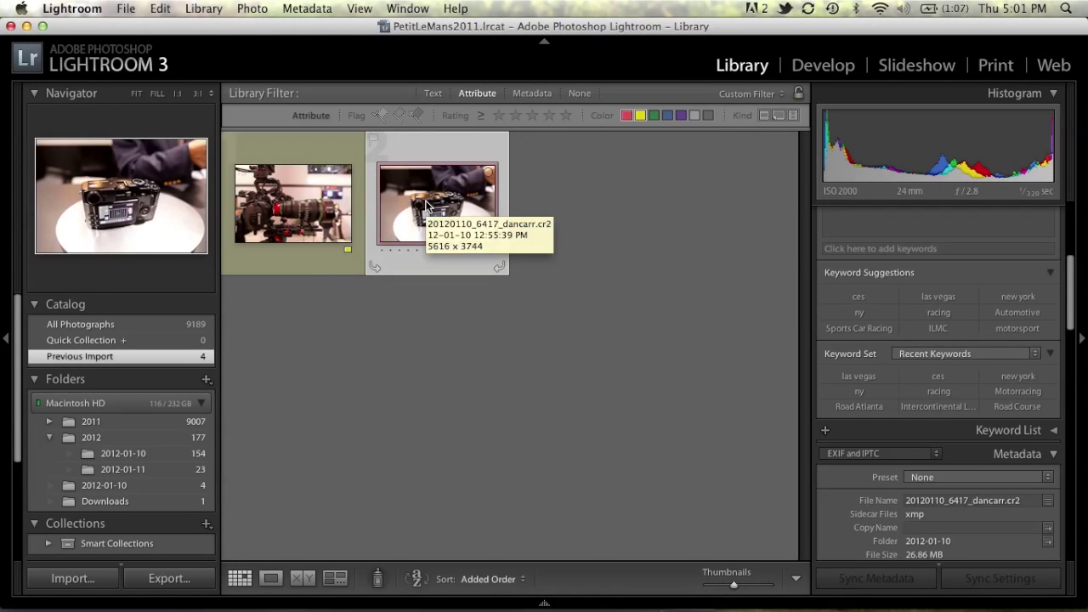
left_click(821, 69)
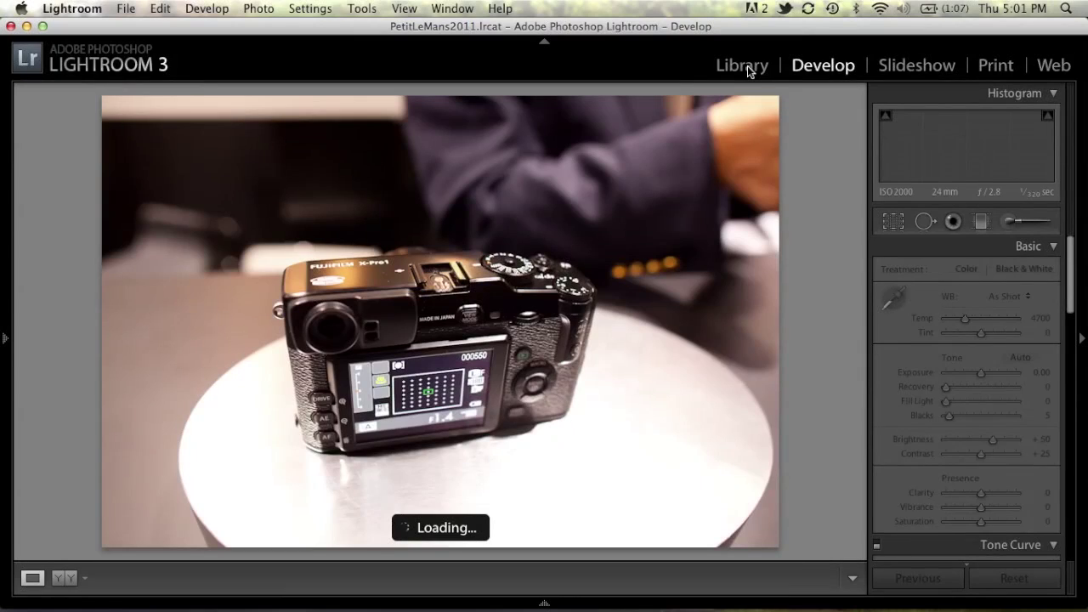
left_click(748, 70)
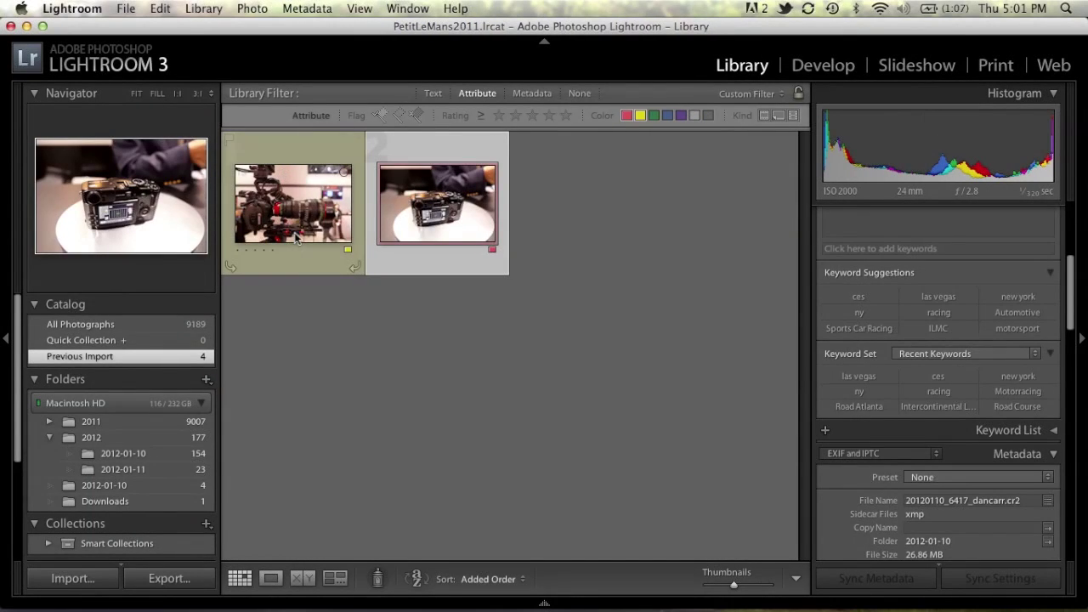
mouse_move(296, 238)
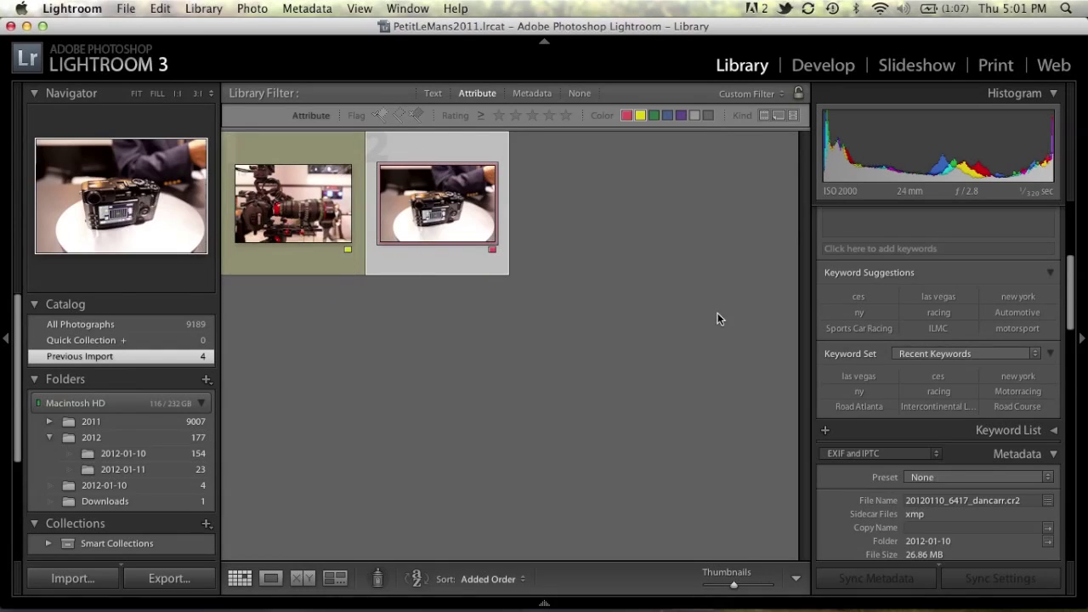
Review the file details, label and caption in the metadata of photo 6417.
scroll(927, 387, "down", 5)
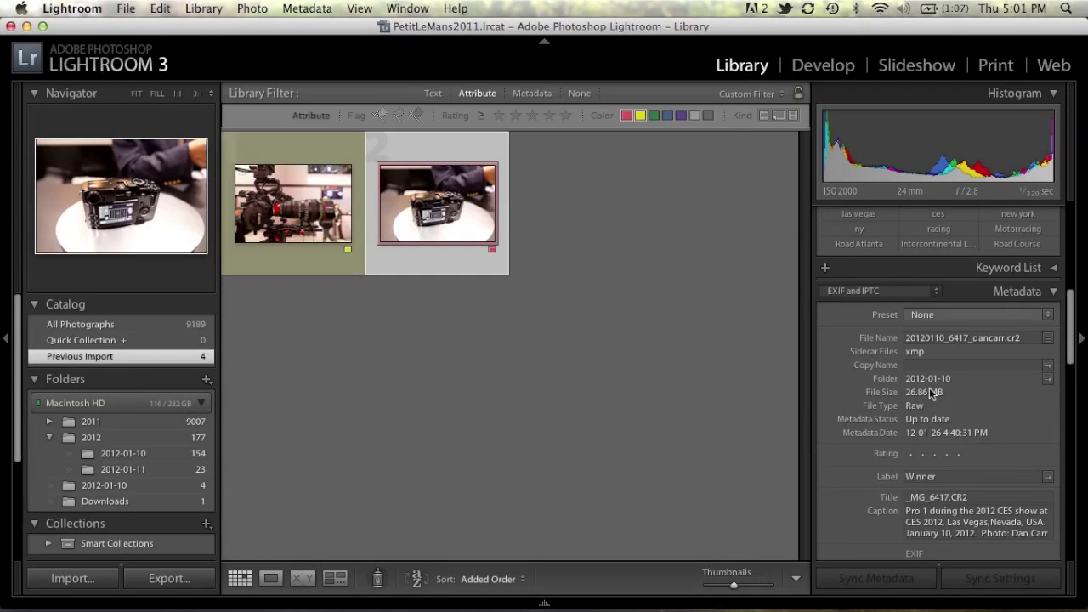
left_click_drag(1067, 334, 1074, 282)
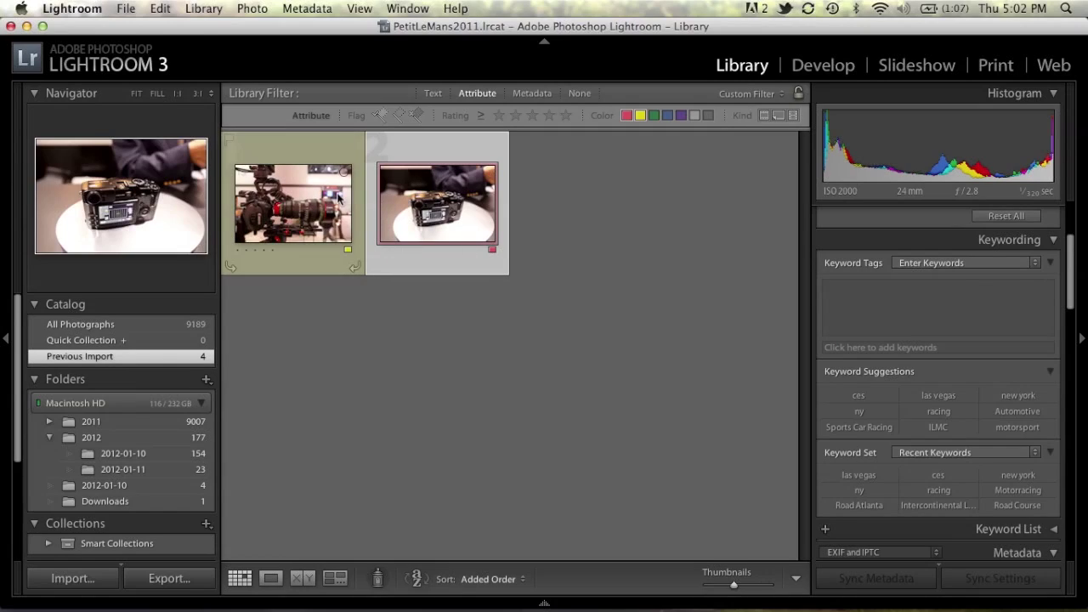
mouse_move(338, 198)
mouse_move(306, 214)
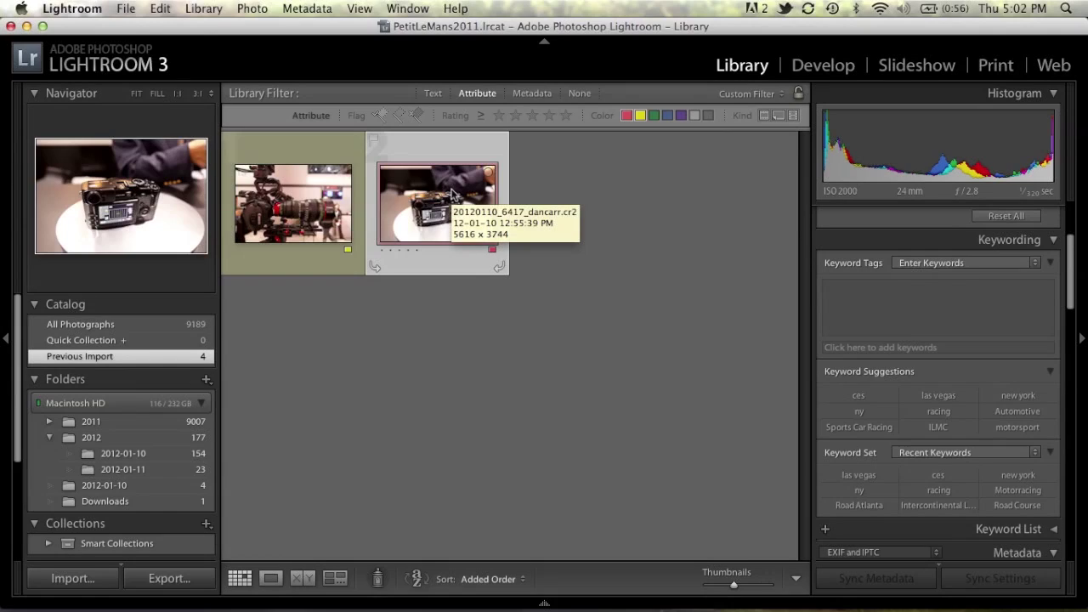
Set photo 6417's color label to Superior and include green-labelled photos in the attribute filter.
key("9")
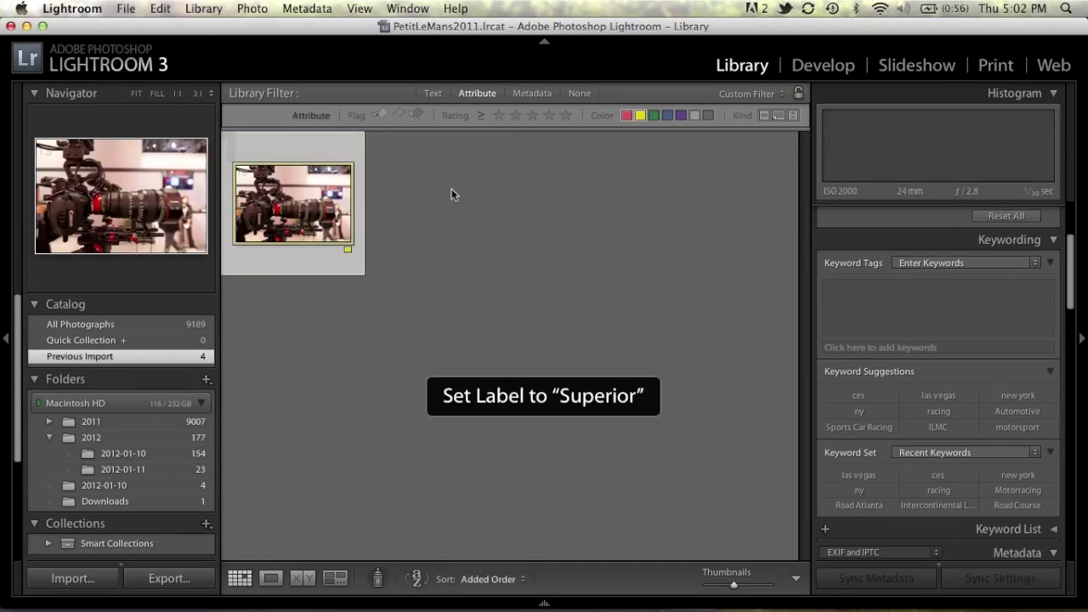
left_click(654, 115)
key("Right")
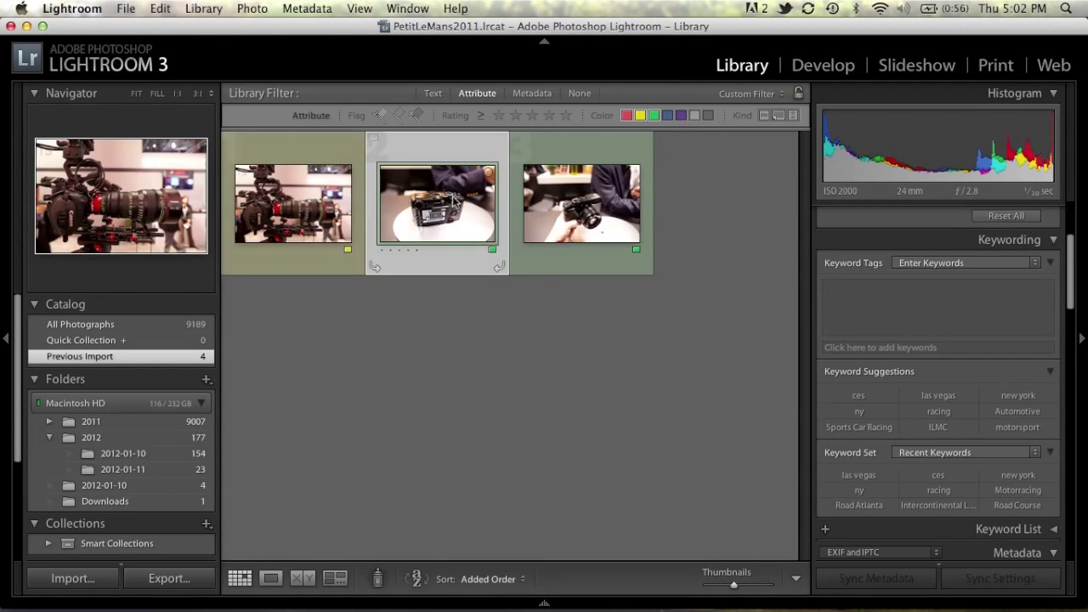
Label photo 6419 as Superior alt and make the attribute filter include blue and exclude green.
left_click(557, 204)
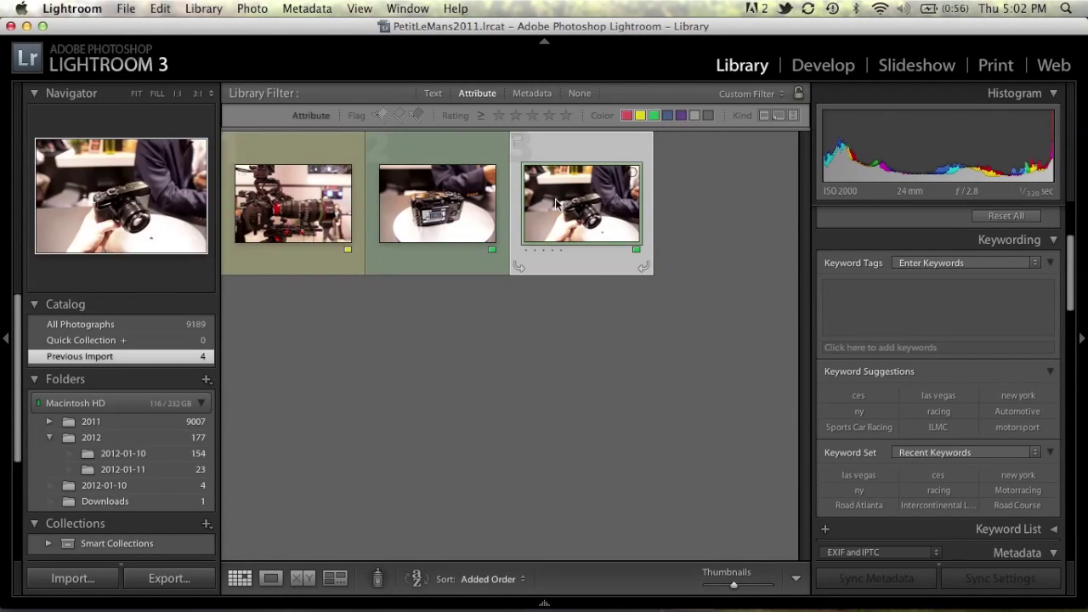
key("9")
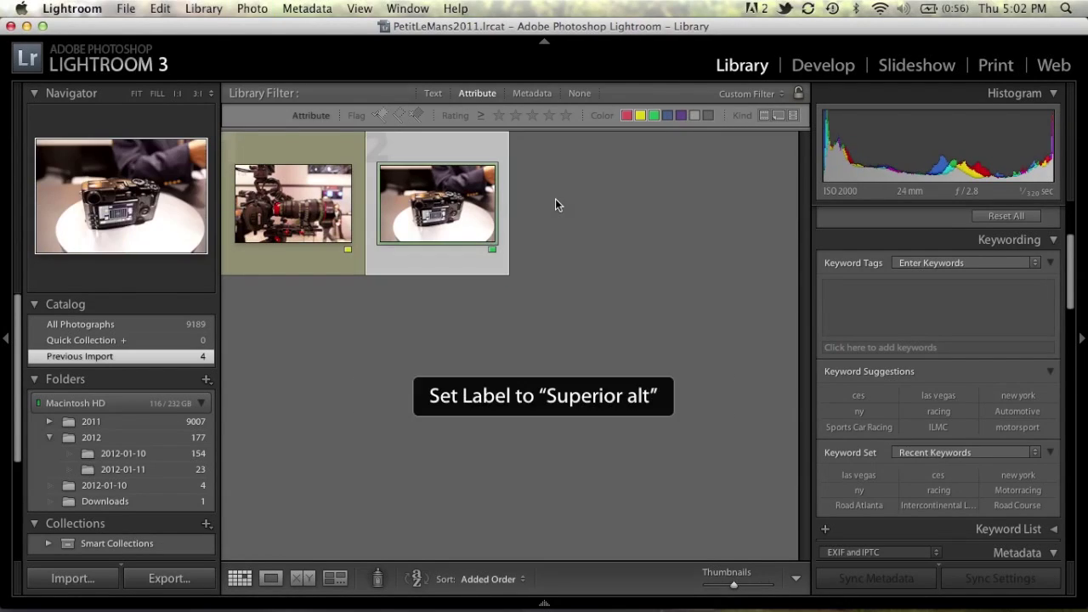
left_click(669, 117)
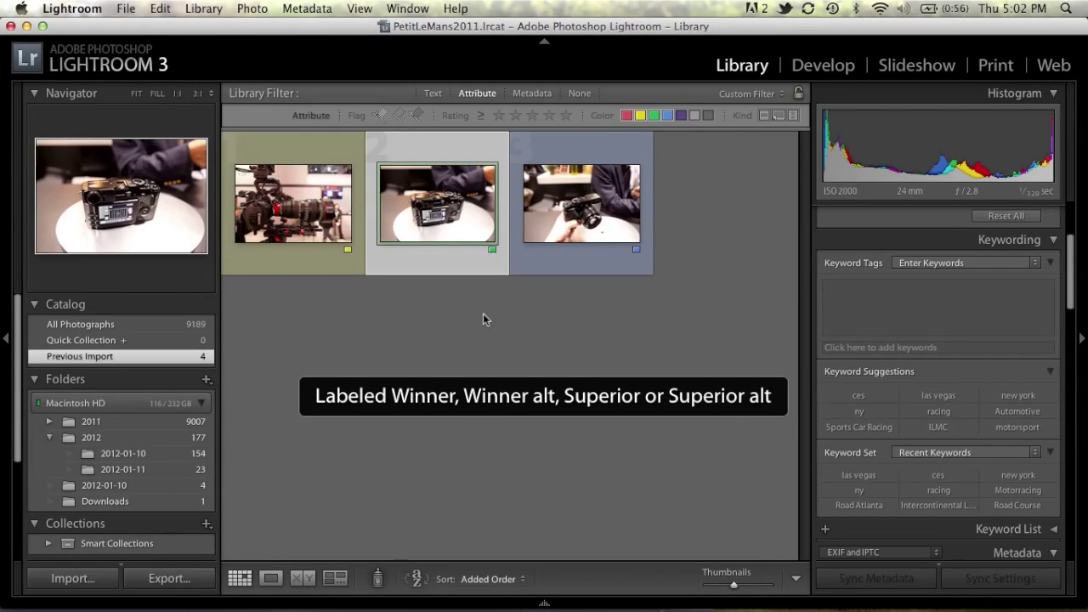
left_click(655, 116)
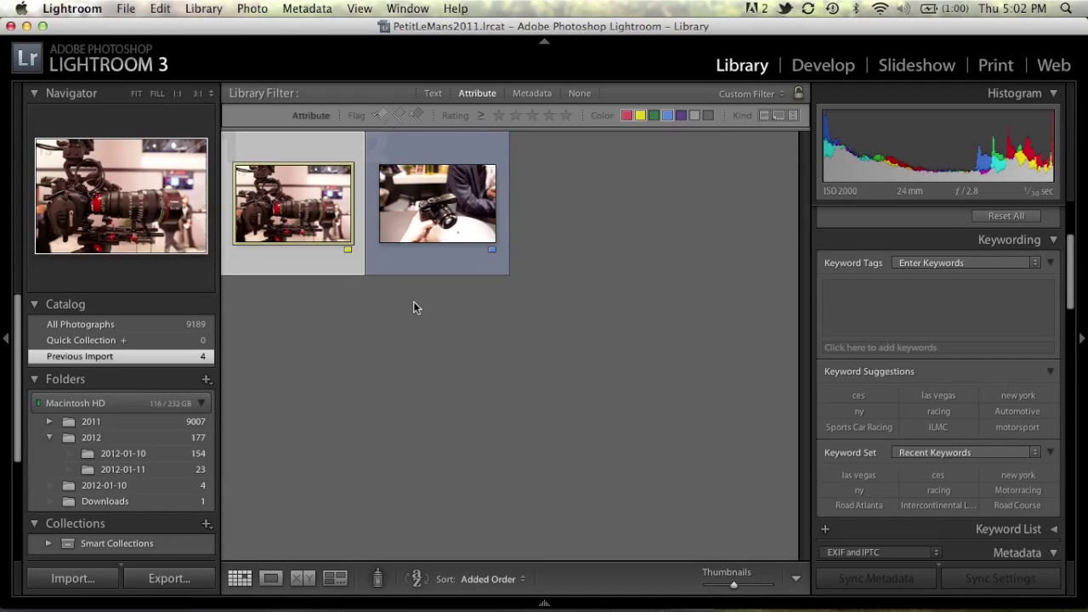
Open the Catalog Settings from the preferences, view the metadata option for automatically writing changes into XMP, and close the settings.
left_click(89, 11)
left_click(89, 52)
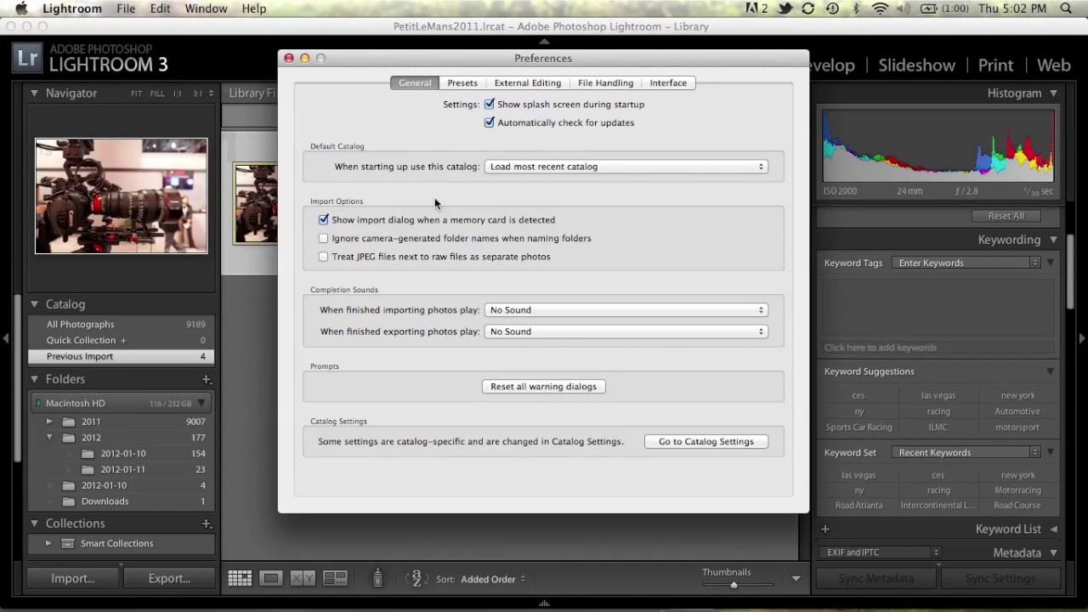
left_click(706, 441)
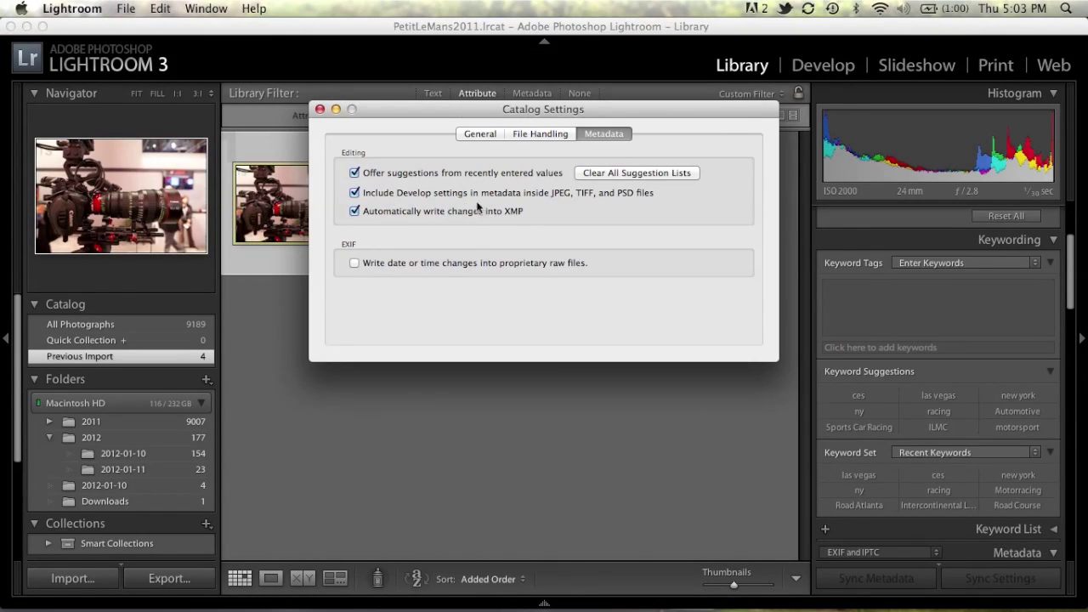
left_click(320, 109)
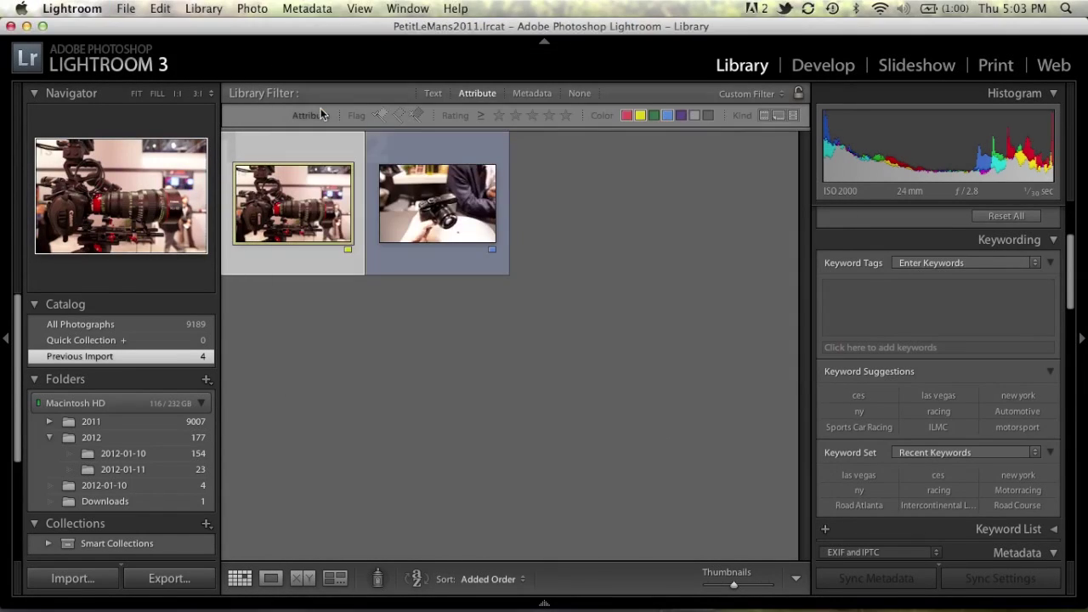
Save the metadata of the blue-labelled photo 6419 to its file.
left_click(417, 188)
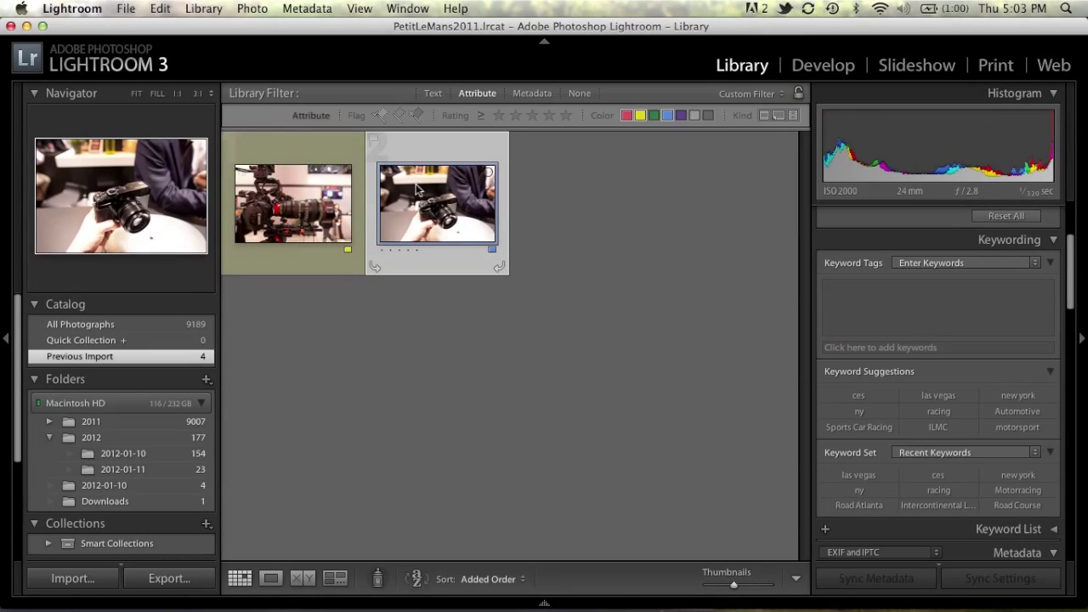
right_click(417, 189)
mouse_move(505, 527)
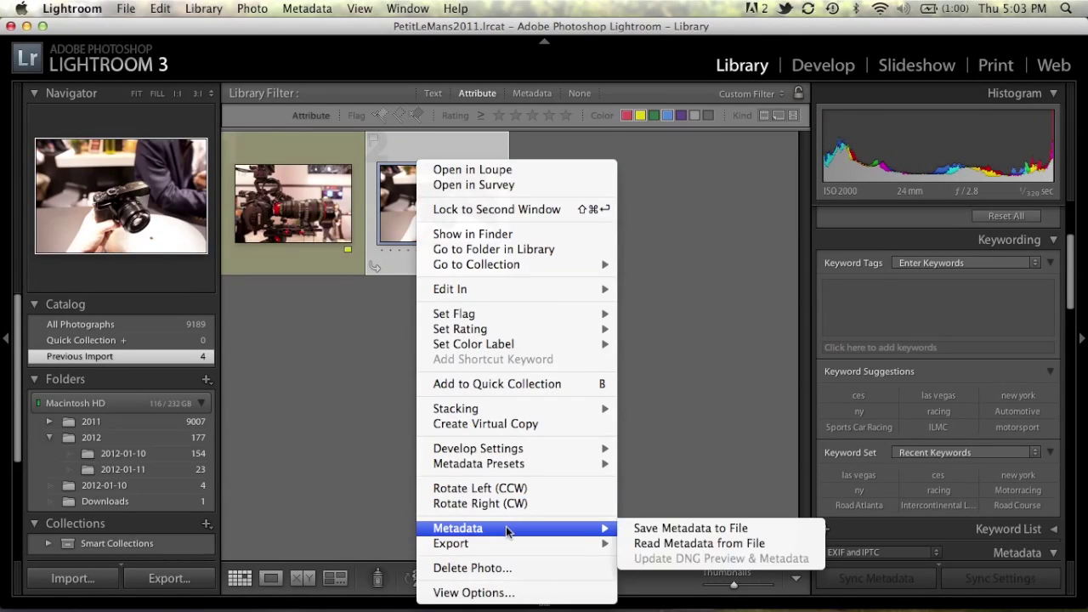
left_click(645, 528)
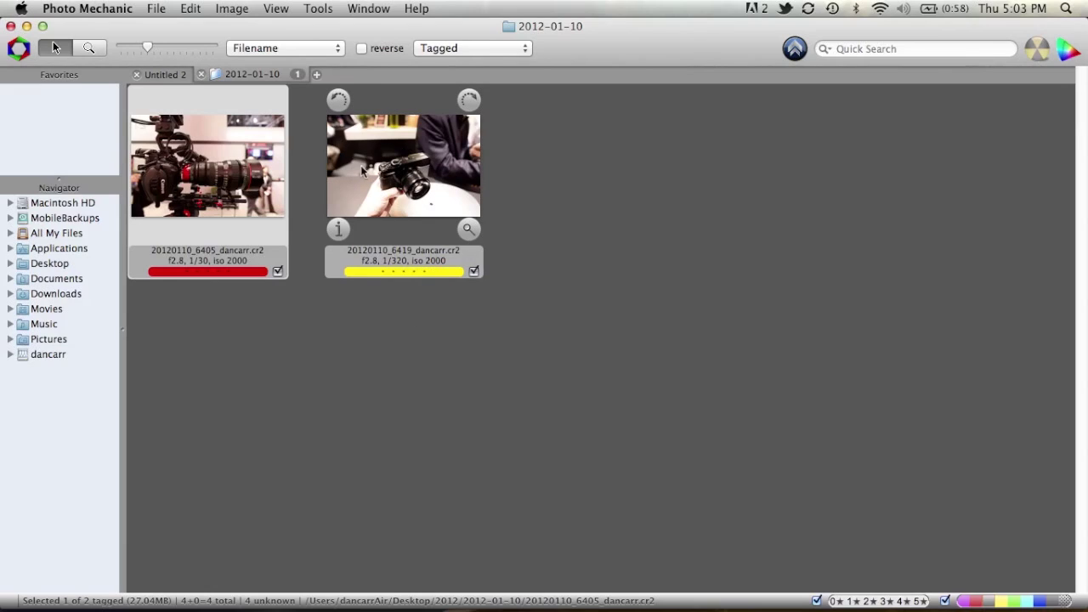
Select photo 6419 in Photo Mechanic, return to Lightroom, and save the metadata of both filtered photos to their files.
left_click(389, 170)
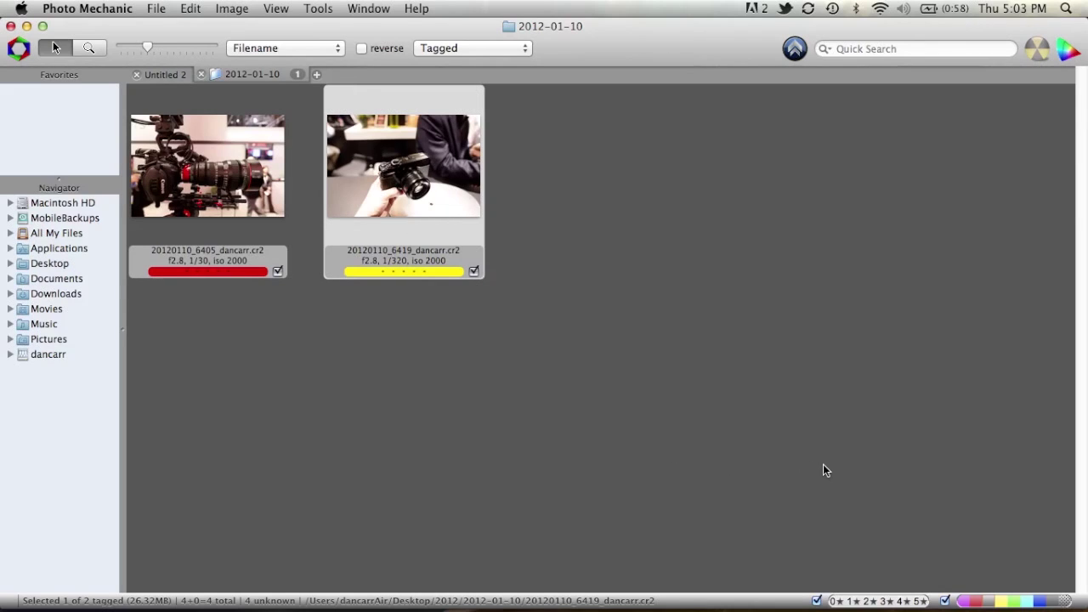
key("ctrl+Right")
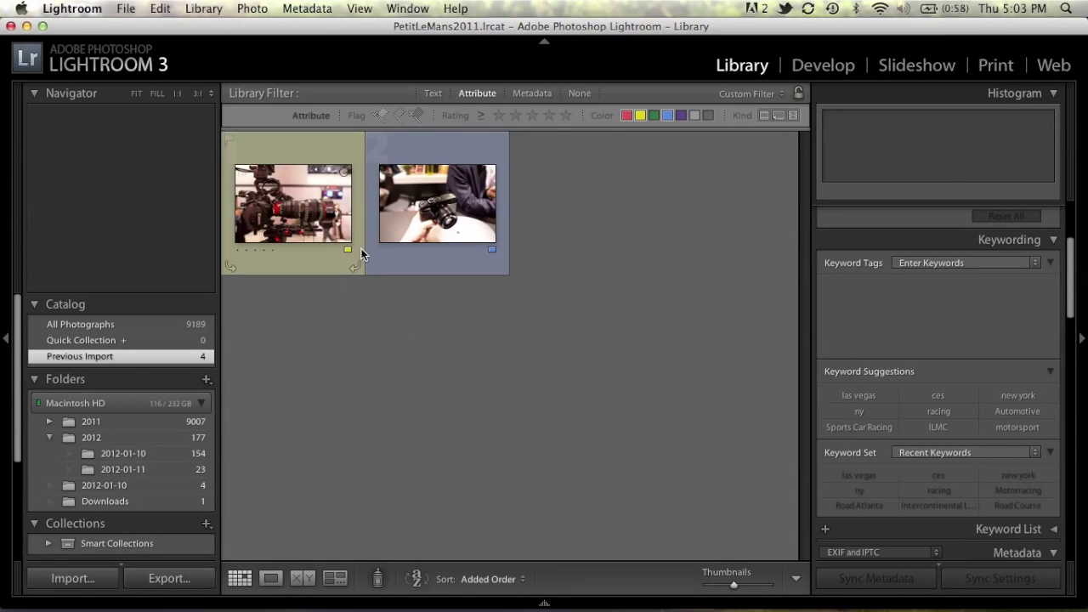
key("super+a")
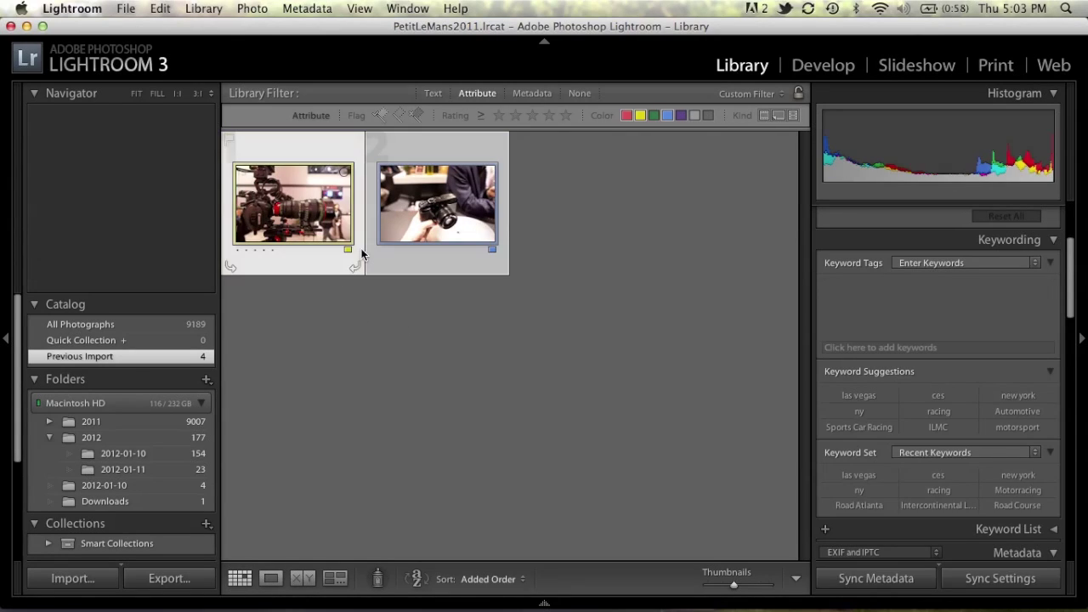
right_click(306, 202)
mouse_move(452, 530)
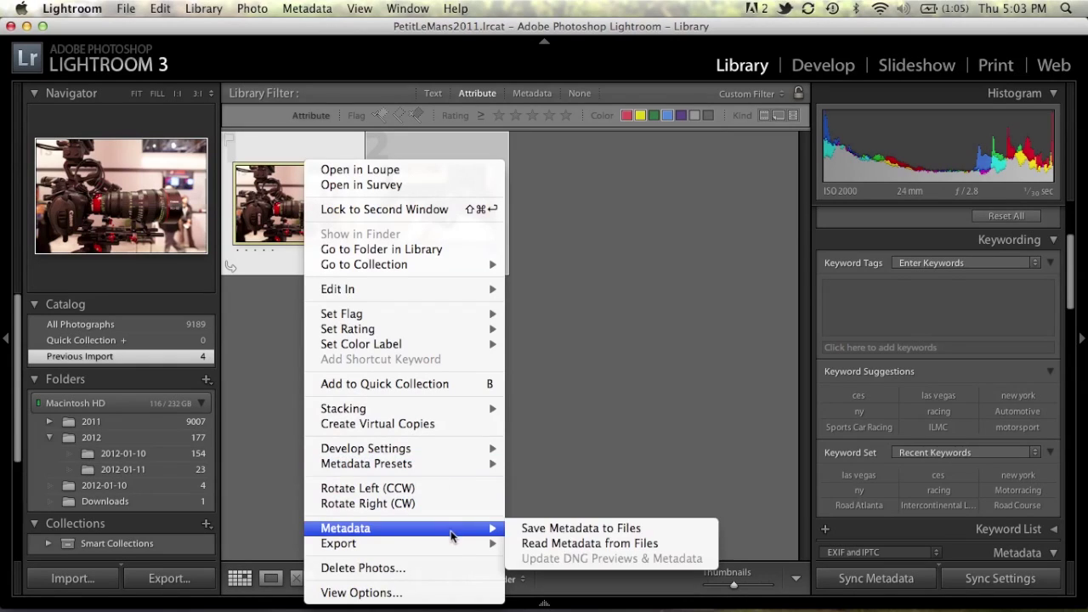
left_click(534, 528)
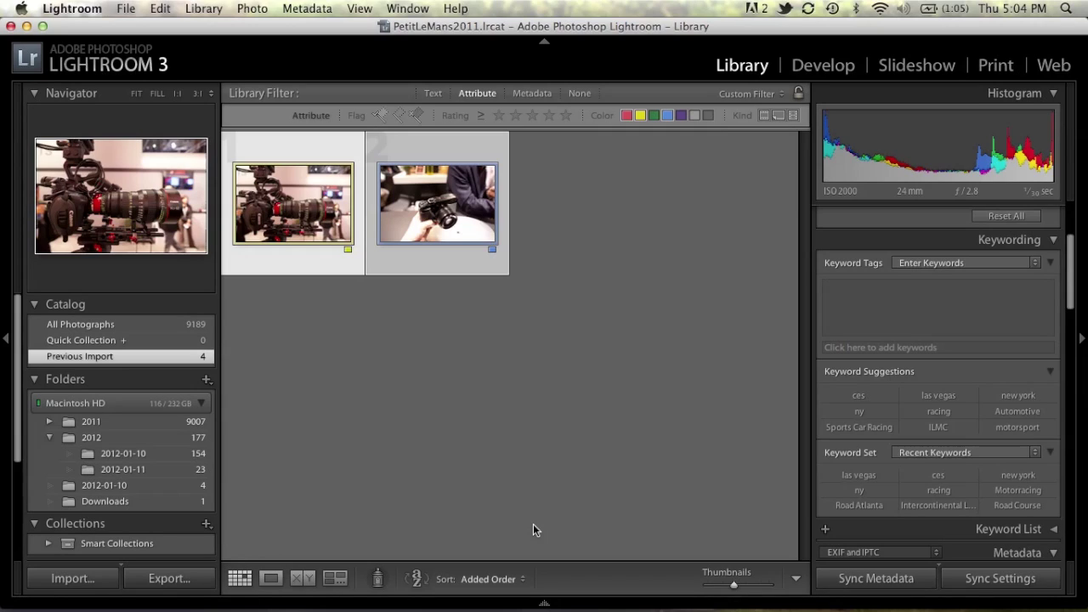
Examine the EXIF and contact metadata of the two selected photos, then deselect them.
scroll(975, 471, "down", 5)
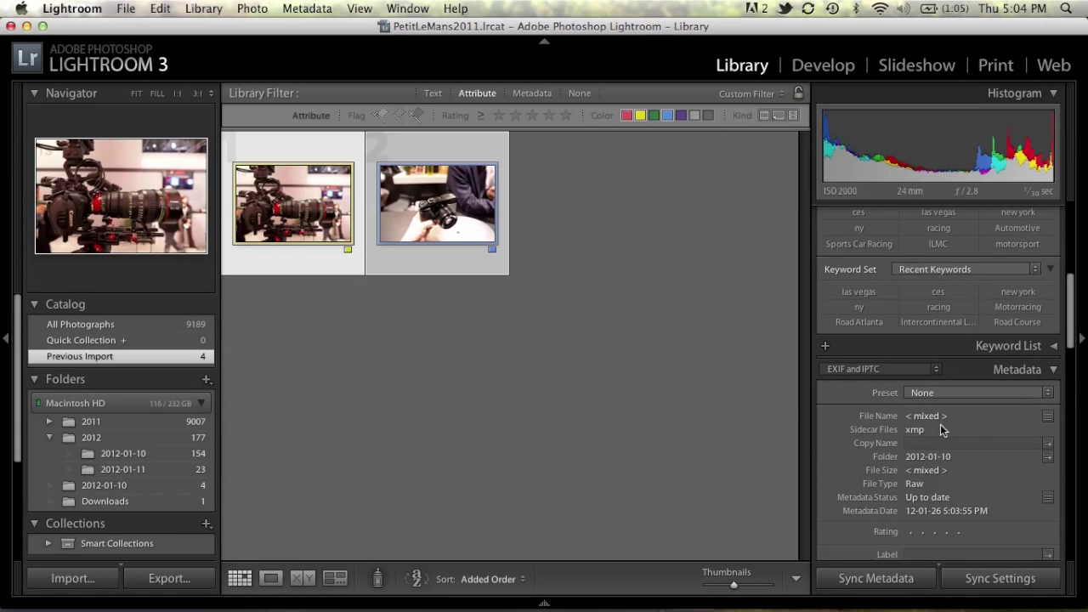
scroll(976, 472, "down", 5)
scroll(976, 472, "down", 6)
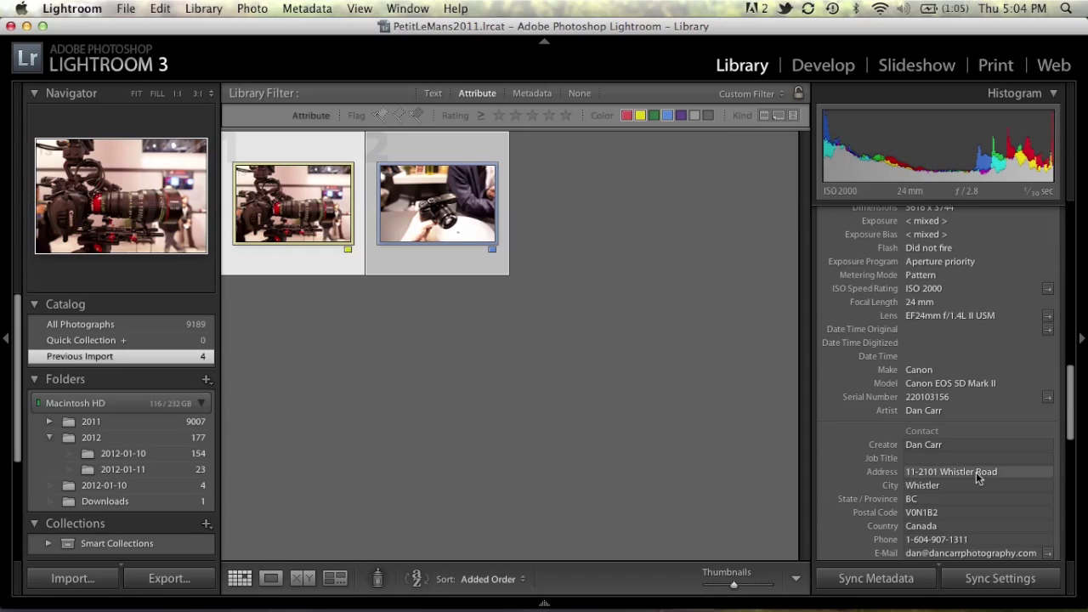
scroll(975, 472, "up", 15)
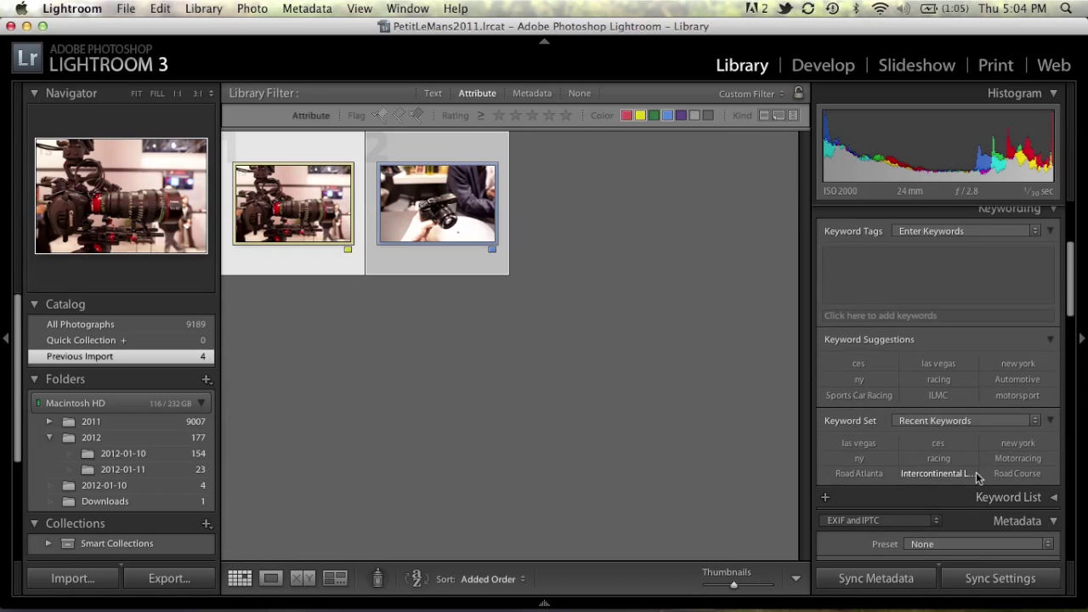
key("ctrl+Up")
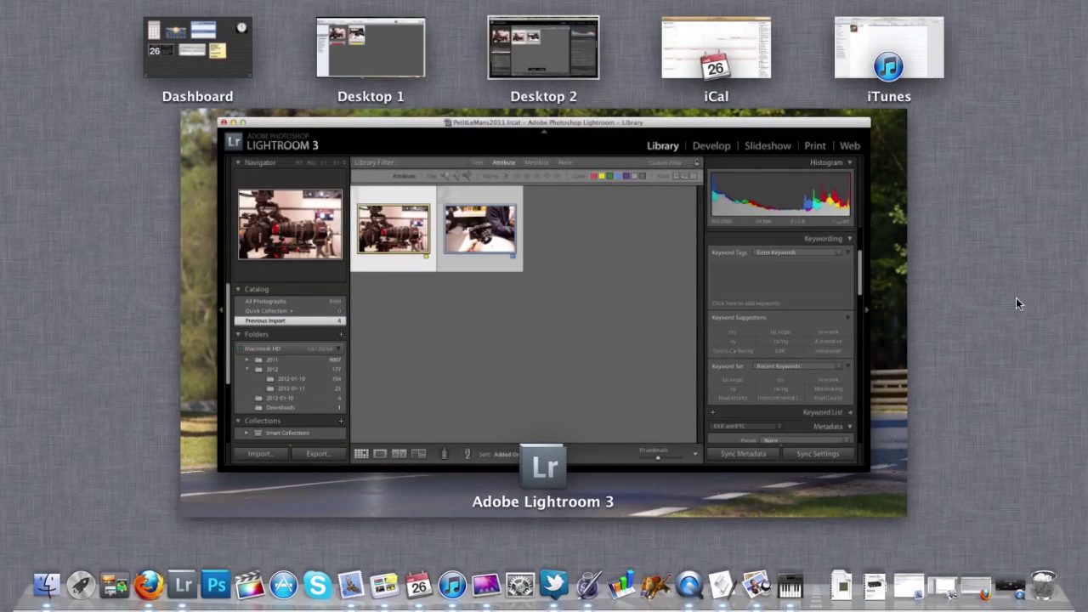
left_click(709, 326)
left_click(459, 201)
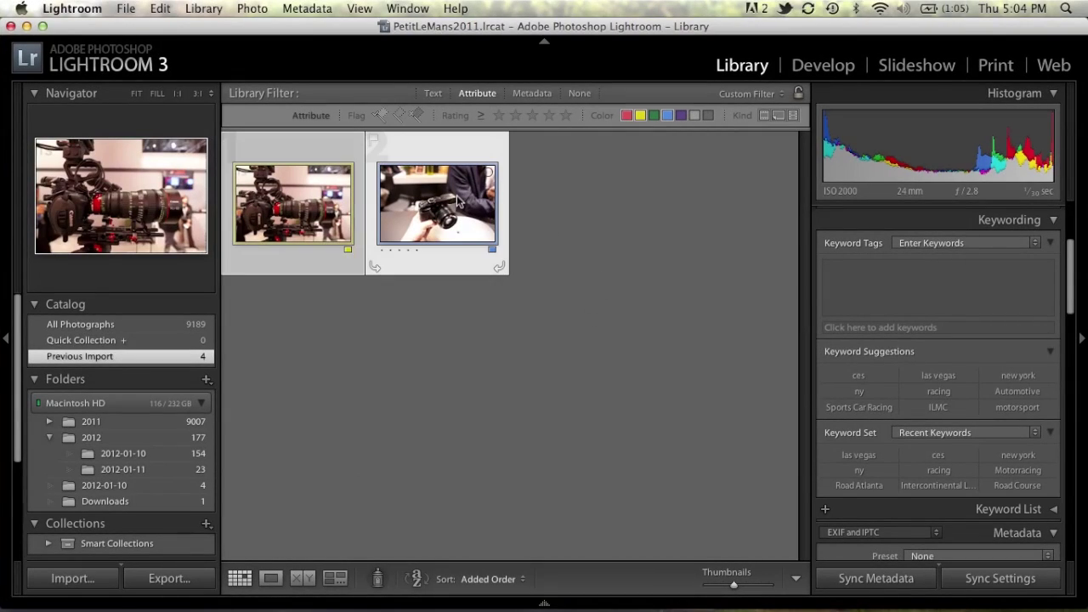
left_click(555, 196)
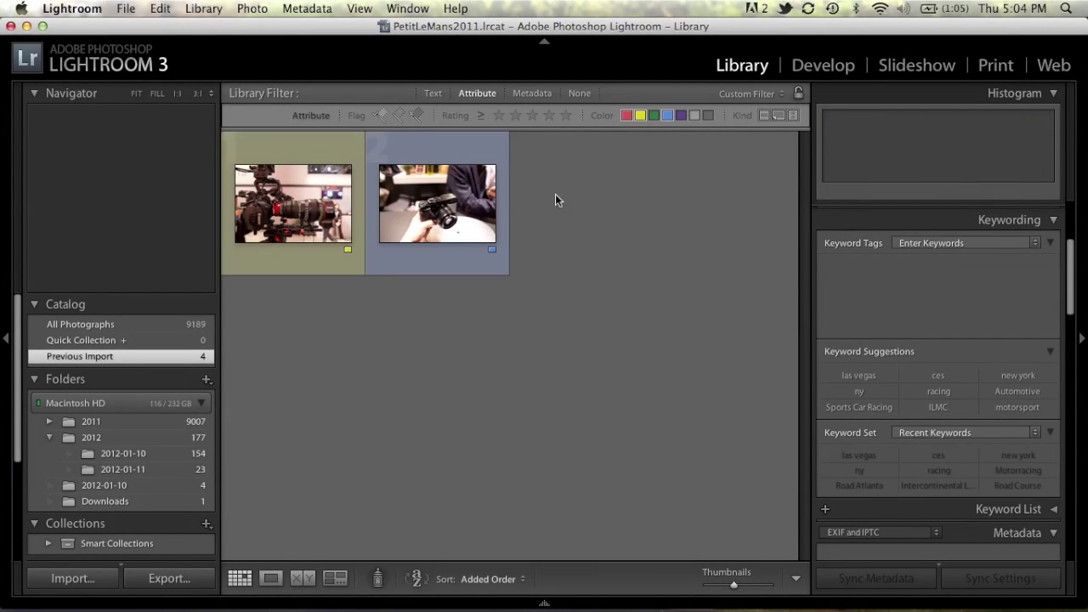
Switch to Photo Mechanic and replace the caption in the IPTC info of photo 6419 with "Fuji".
key("ctrl+Left")
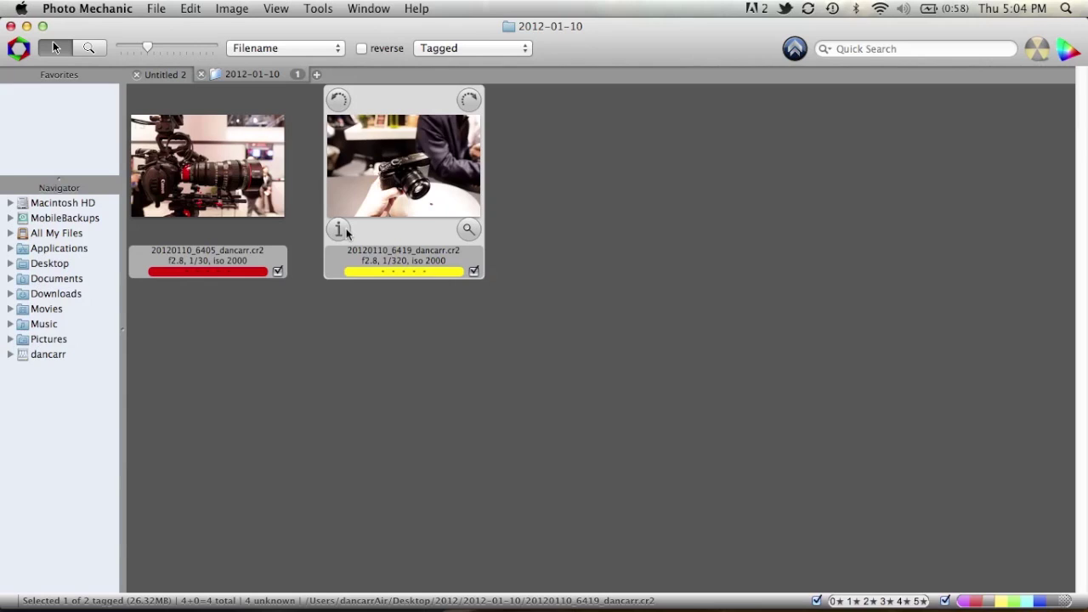
left_click(343, 231)
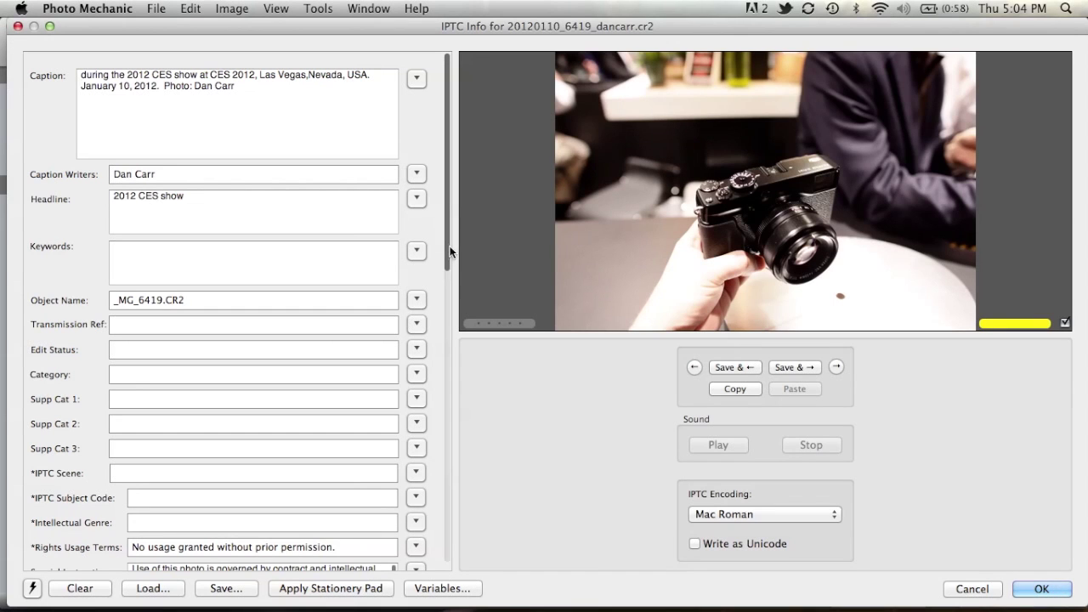
left_click(416, 251)
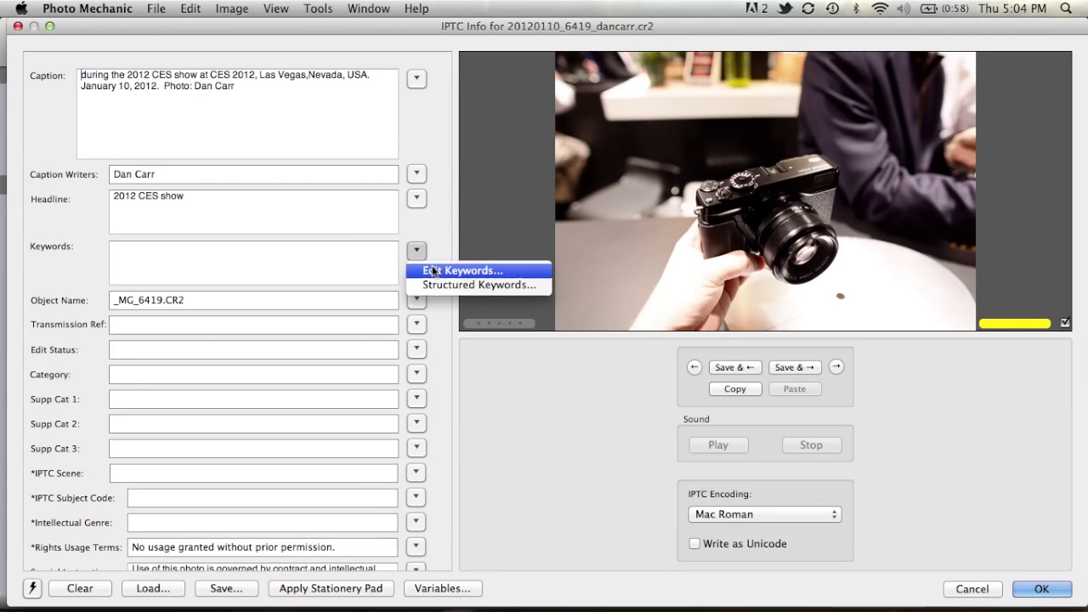
left_click(433, 235)
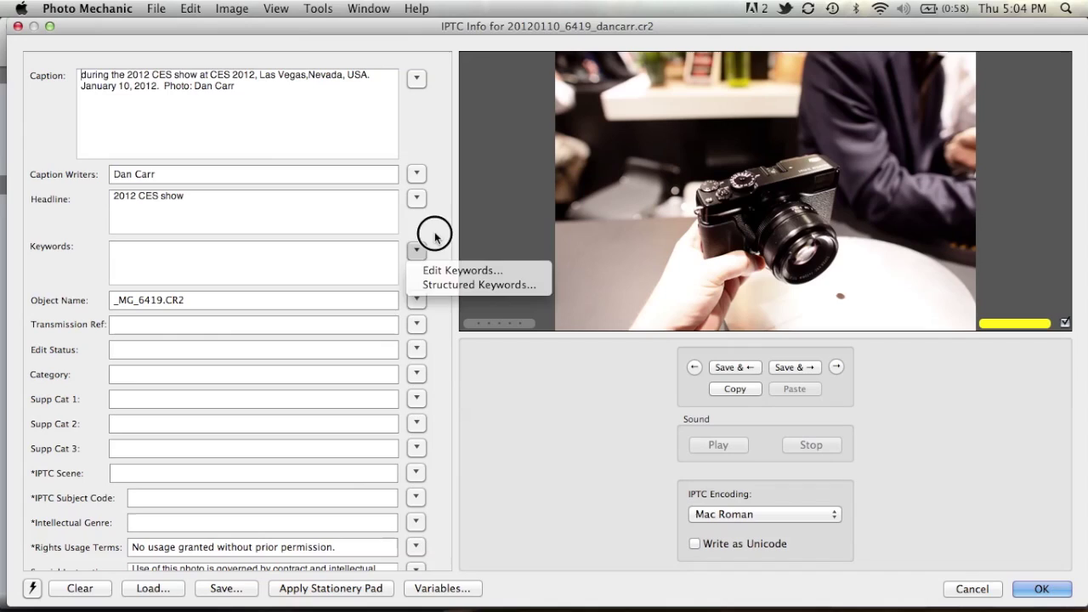
left_click(271, 117)
left_click_drag(271, 116, 75, 48)
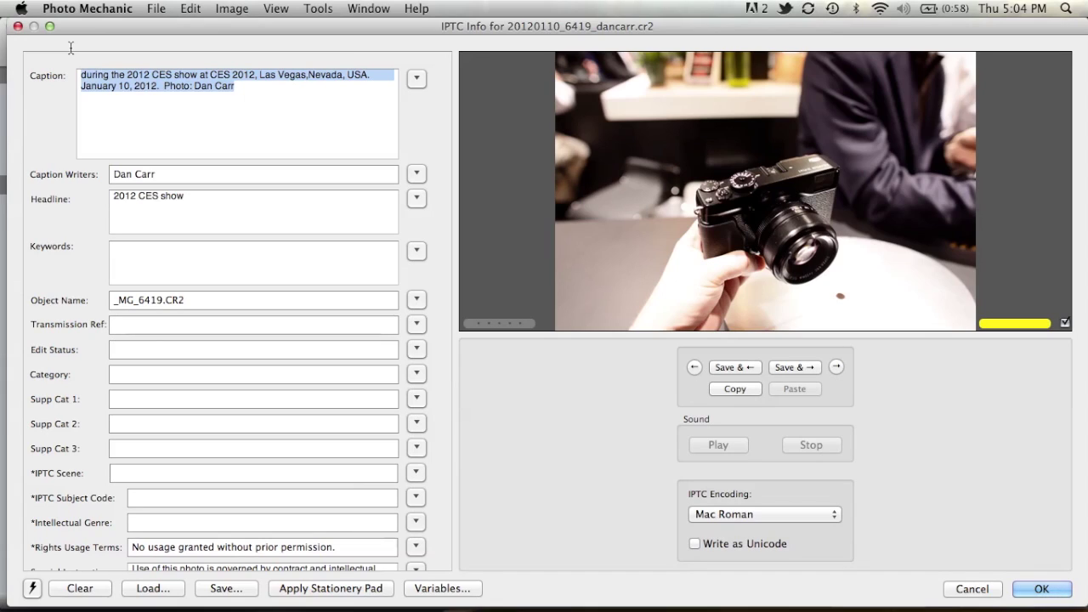
type("Fuji")
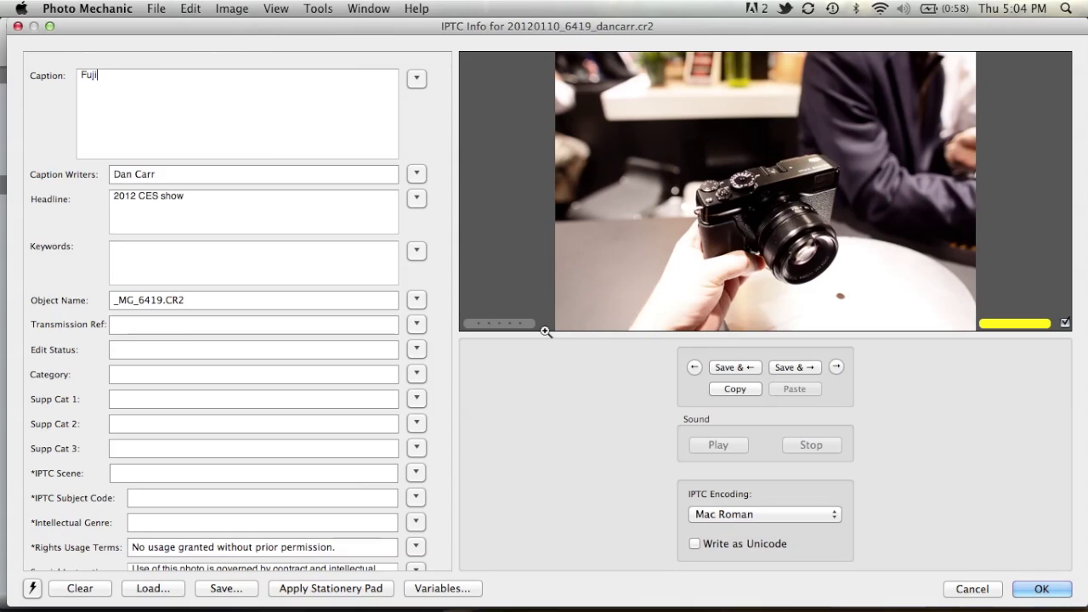
left_click(1042, 588)
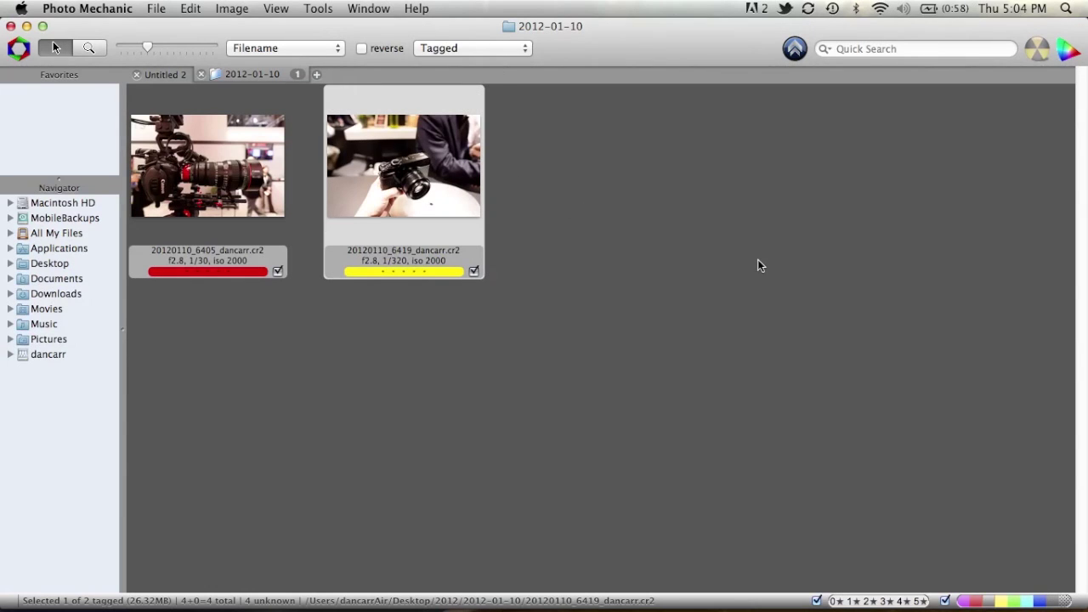
Switch to Lightroom and import the externally changed metadata of photo 6419 from disk into the catalog.
key("ctrl+Right")
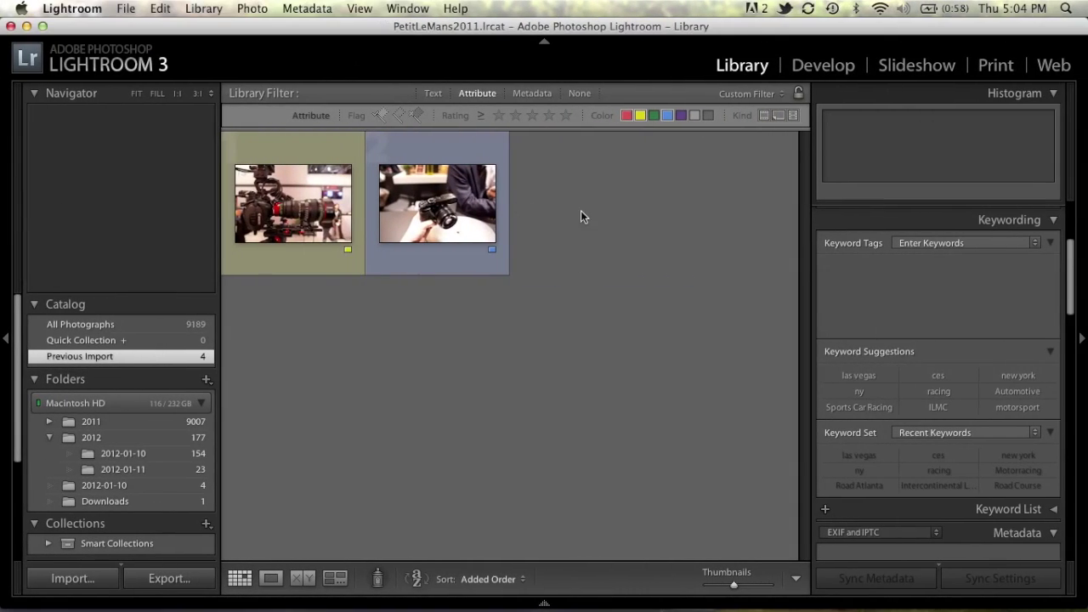
left_click(500, 223)
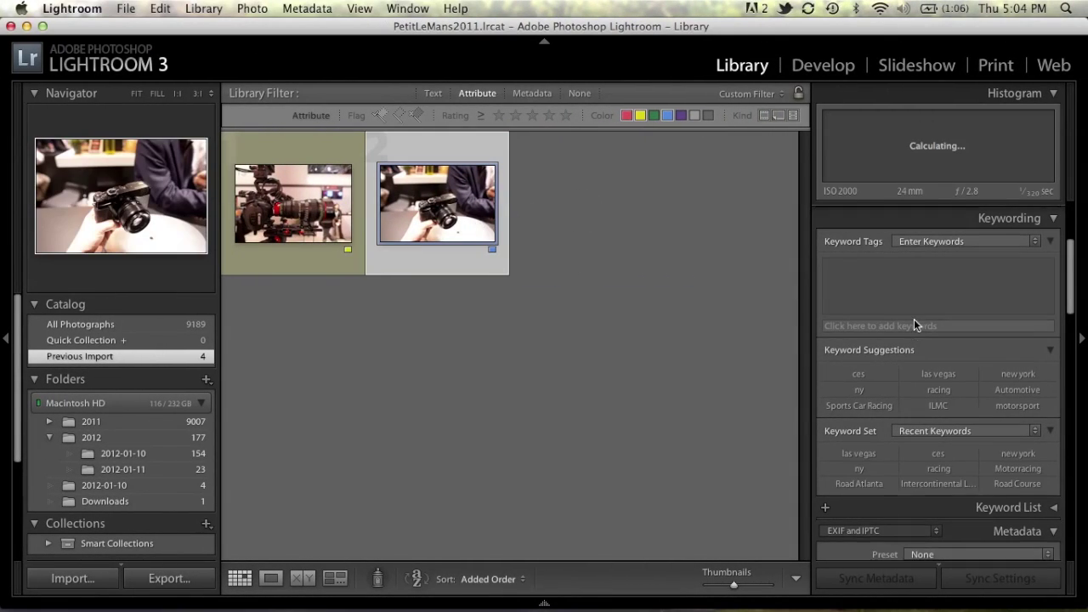
scroll(952, 314, "down", 5)
left_click_drag(1070, 303, 1070, 358)
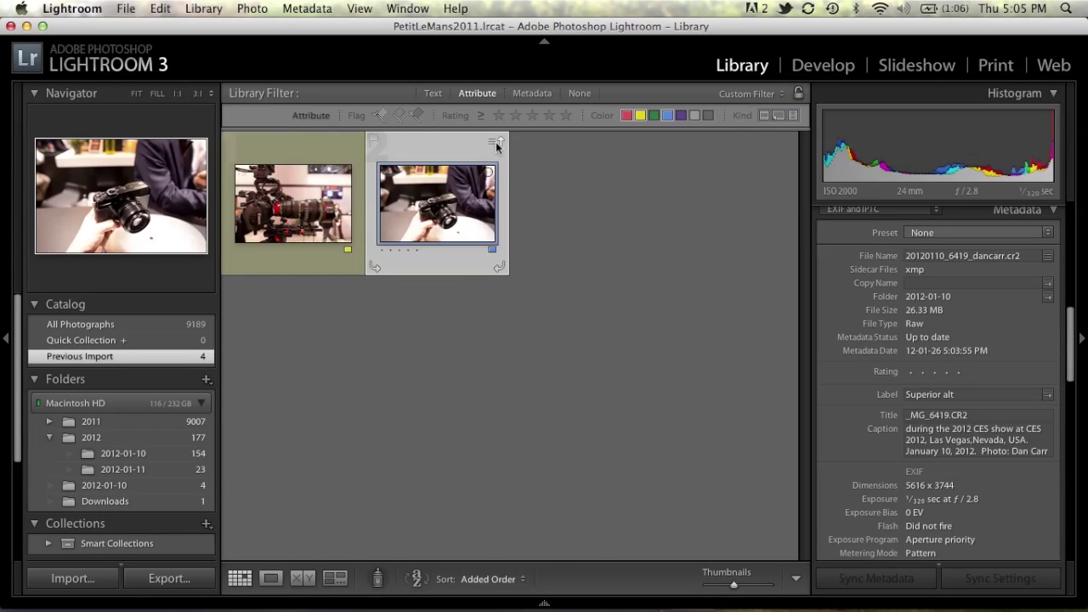
mouse_move(498, 147)
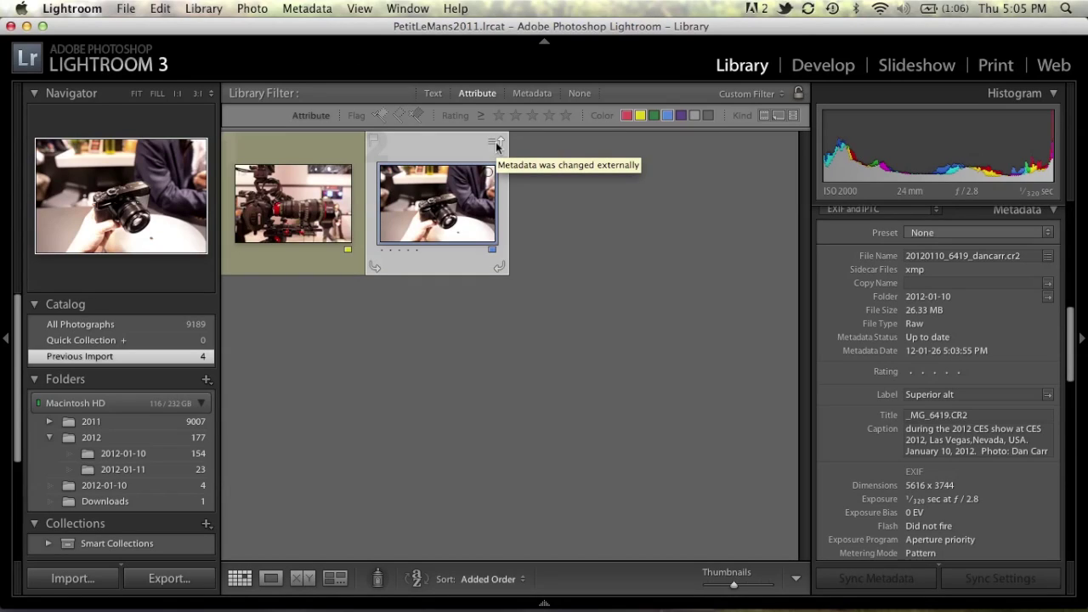
left_click(497, 145)
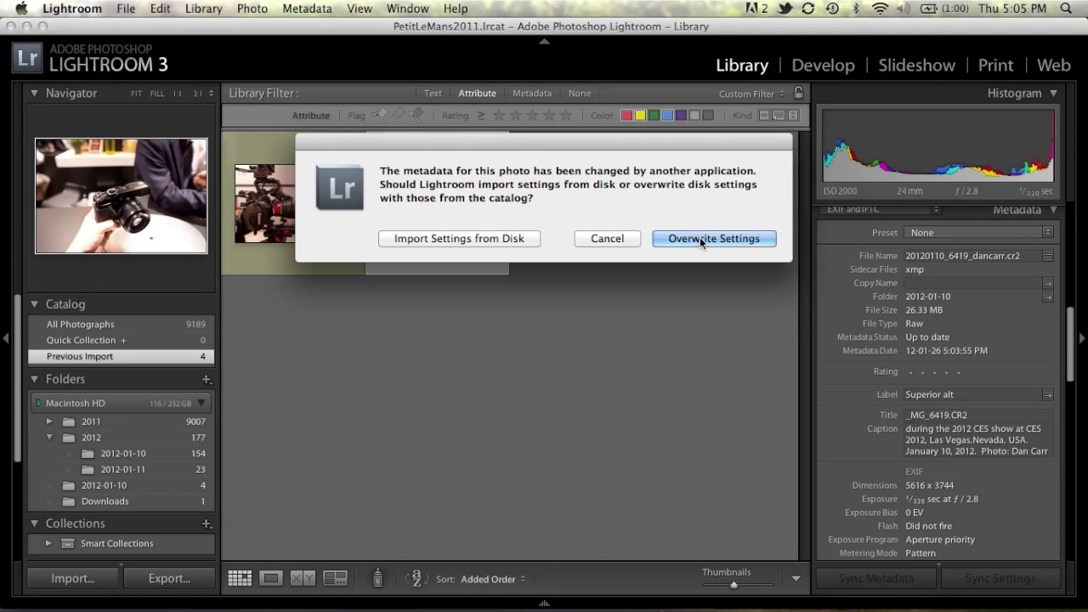
left_click(455, 239)
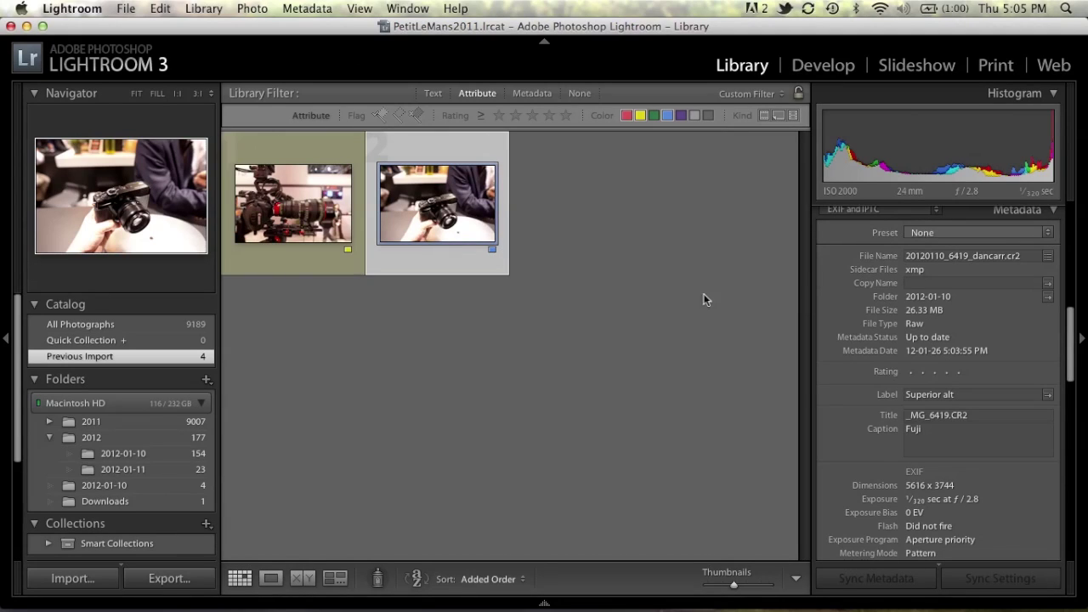
left_click(915, 435)
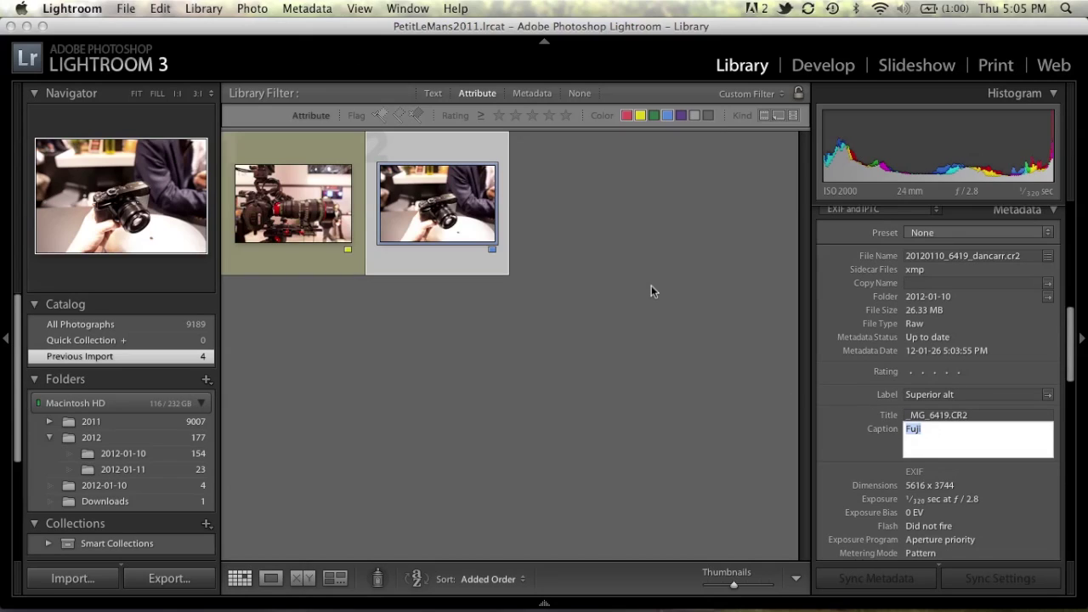
left_click(442, 356)
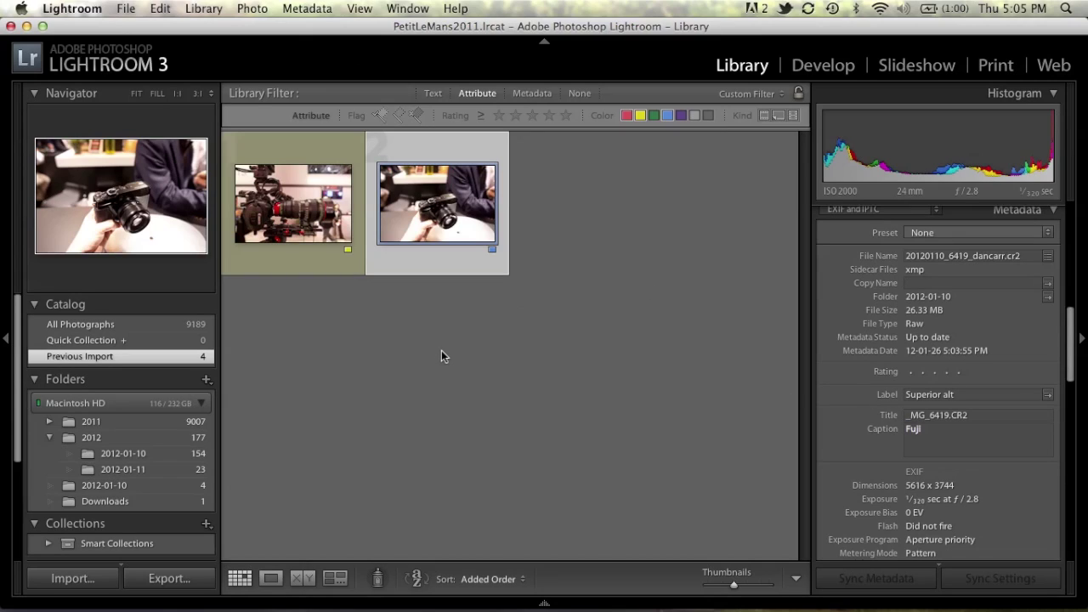
Read the metadata of the blue-labelled photo 6419 from its file, overwriting the catalog's version.
left_click(313, 153)
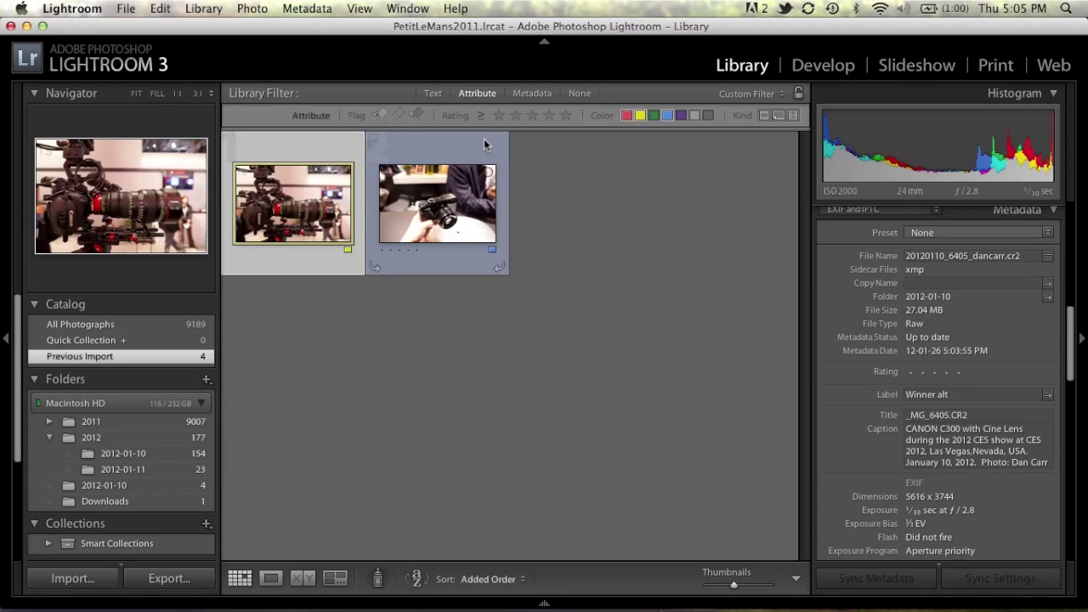
left_click(463, 155)
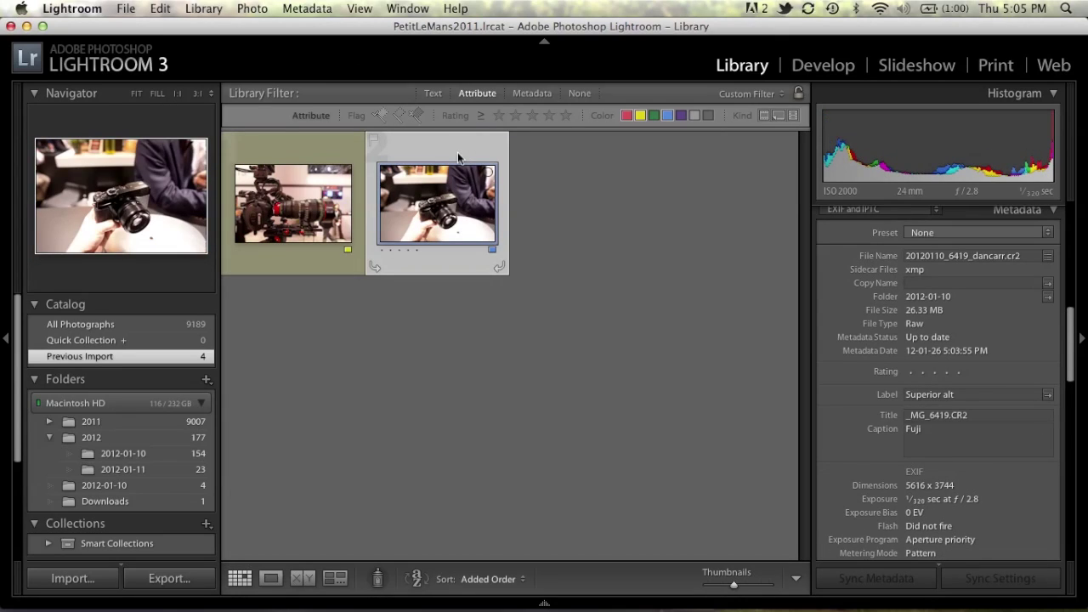
right_click(458, 158)
mouse_move(566, 524)
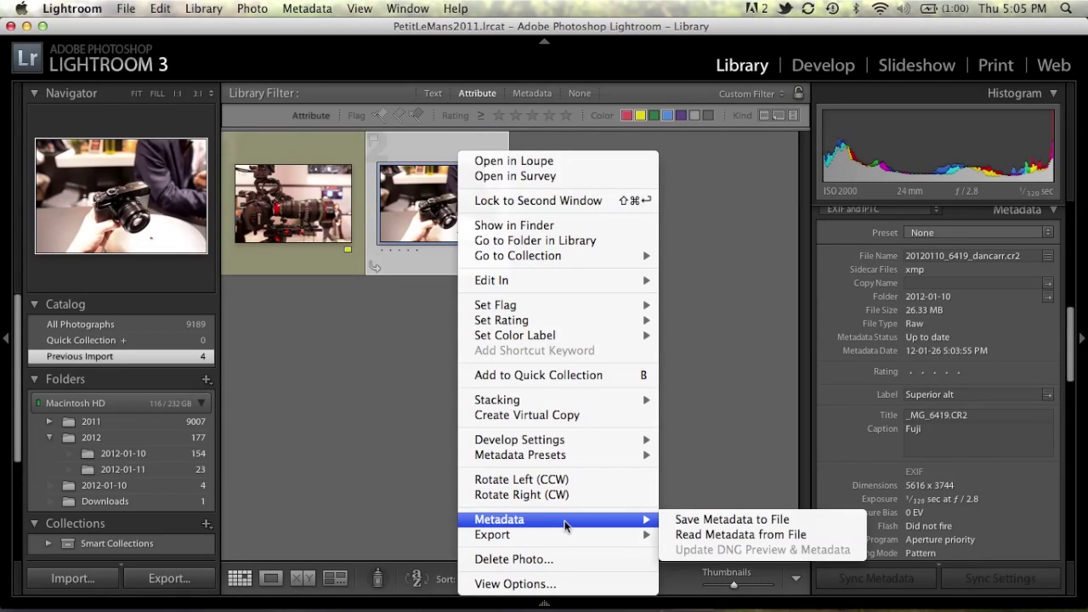
left_click(696, 534)
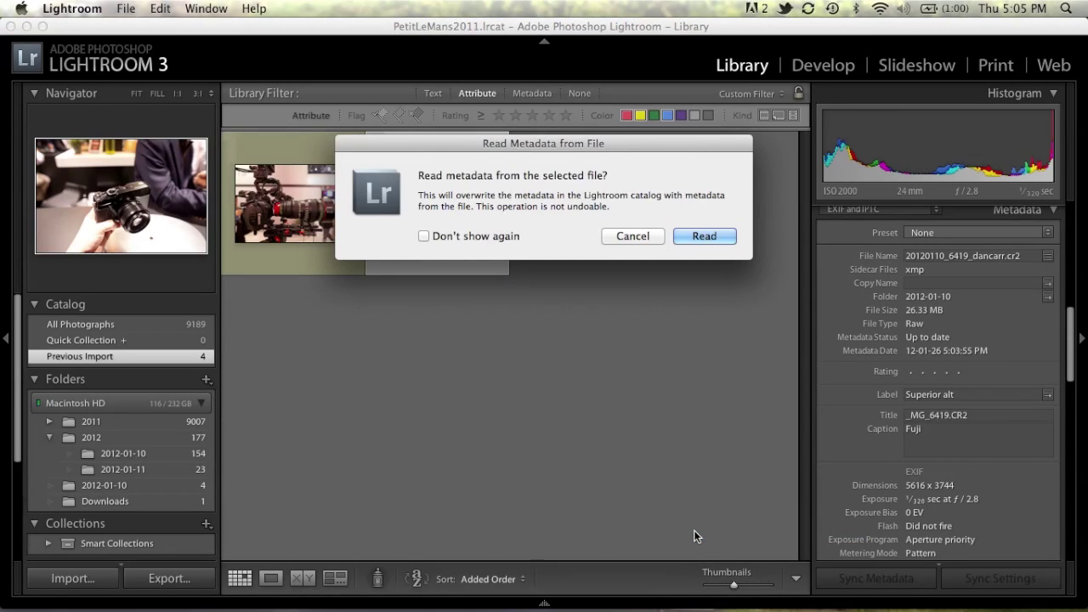
left_click(712, 240)
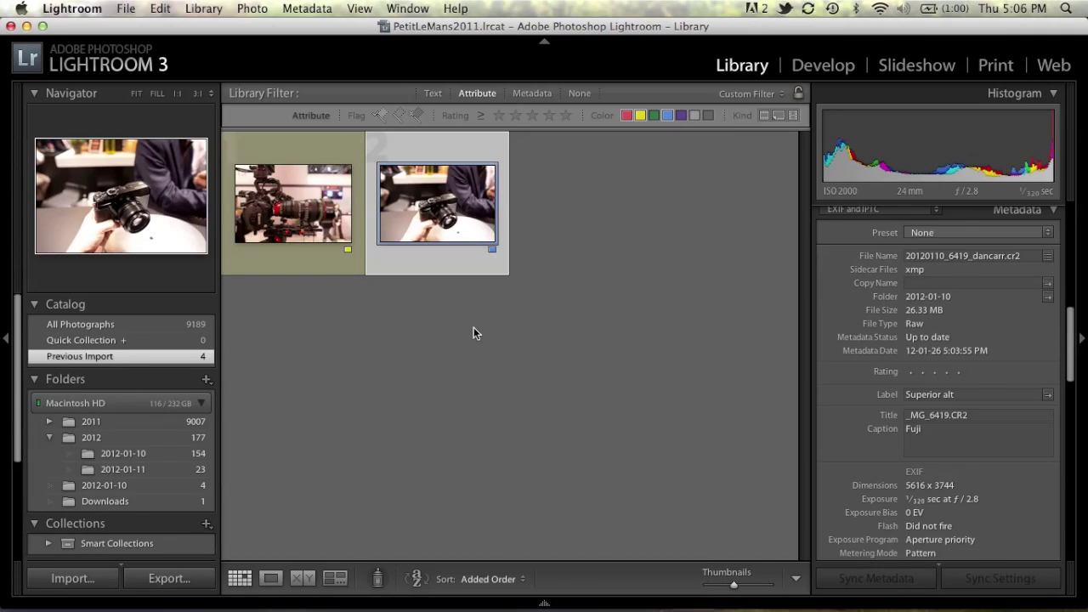
Select both filtered photos in Lightroom and read their metadata from the files.
key("ctrl+Left")
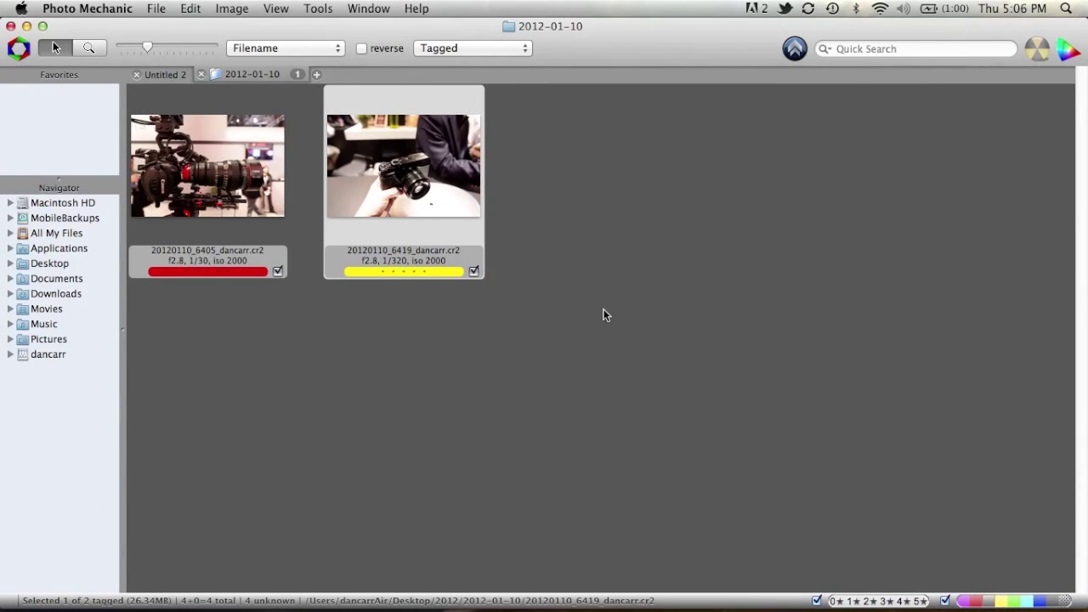
key("ctrl+Right")
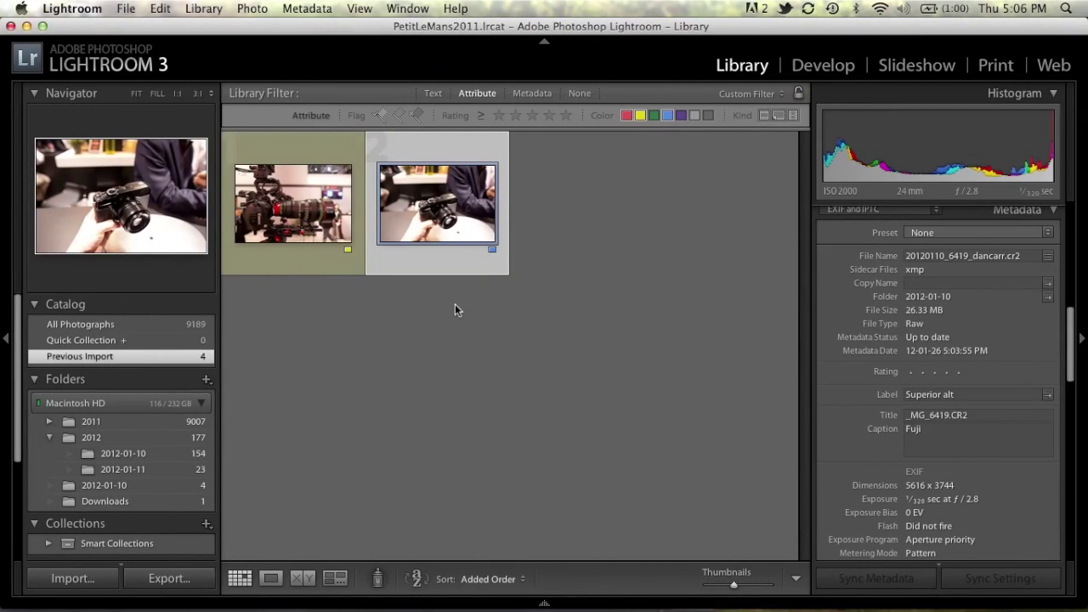
key("super+a")
right_click(422, 211)
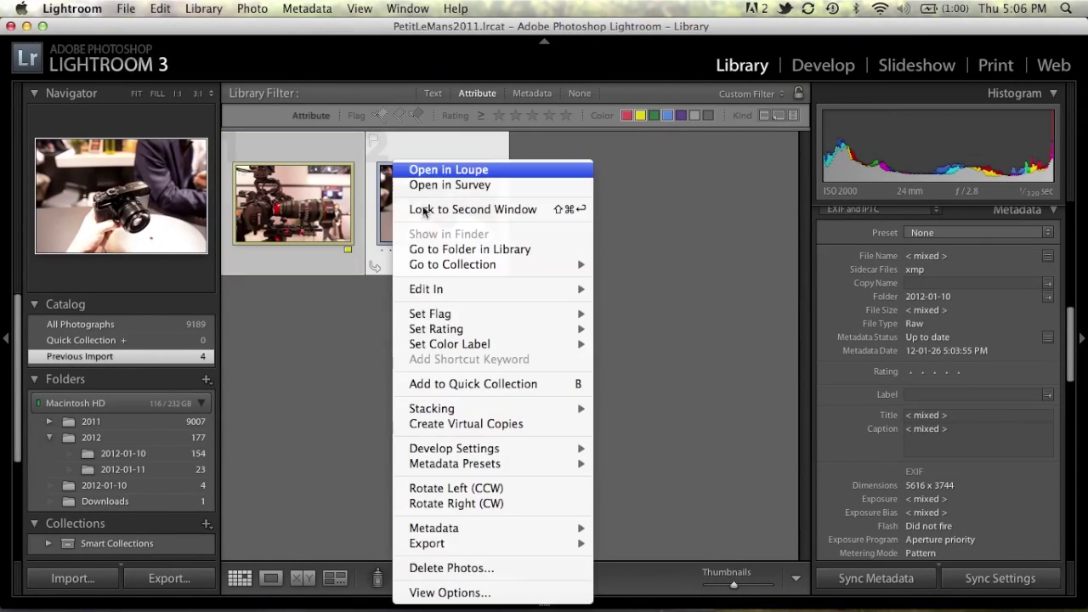
mouse_move(490, 527)
left_click(639, 544)
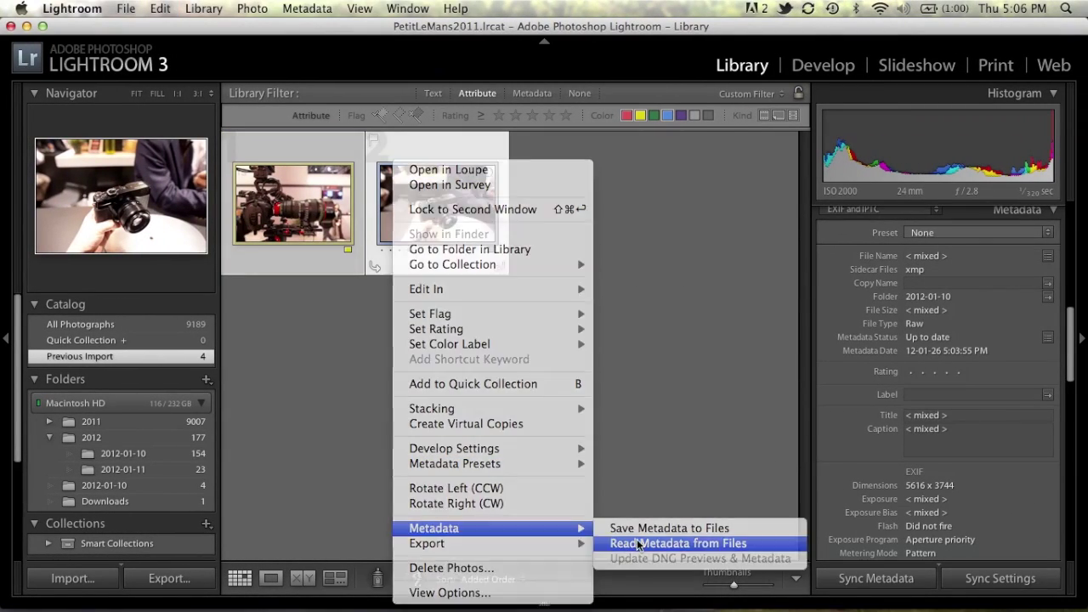
left_click(698, 233)
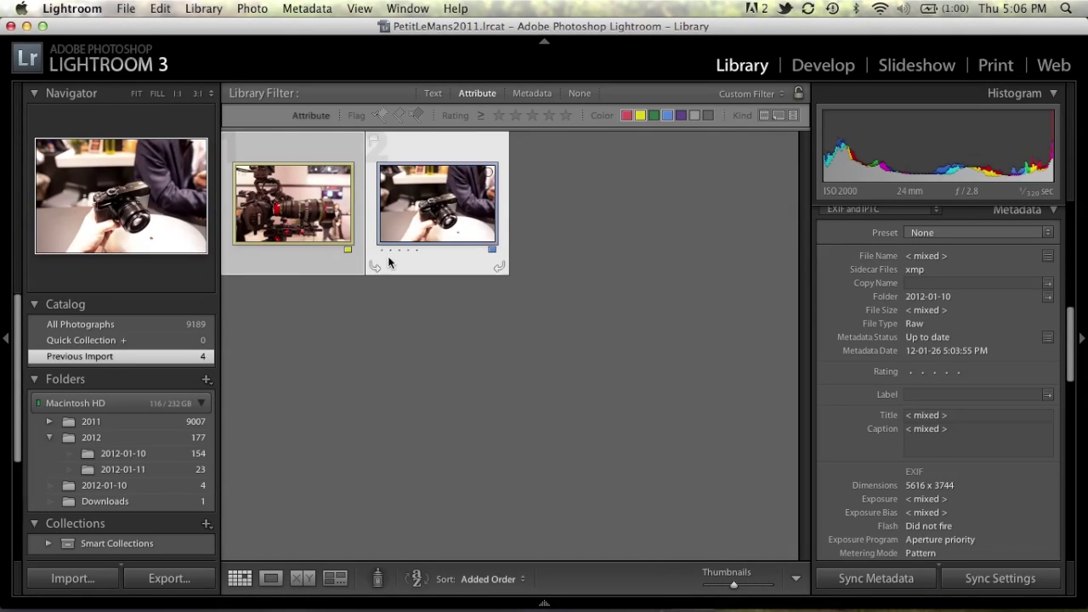
Synchronize the separate four-photo 2012-01-10 folder with scanning for metadata updates enabled.
scroll(112, 457, "down", 1)
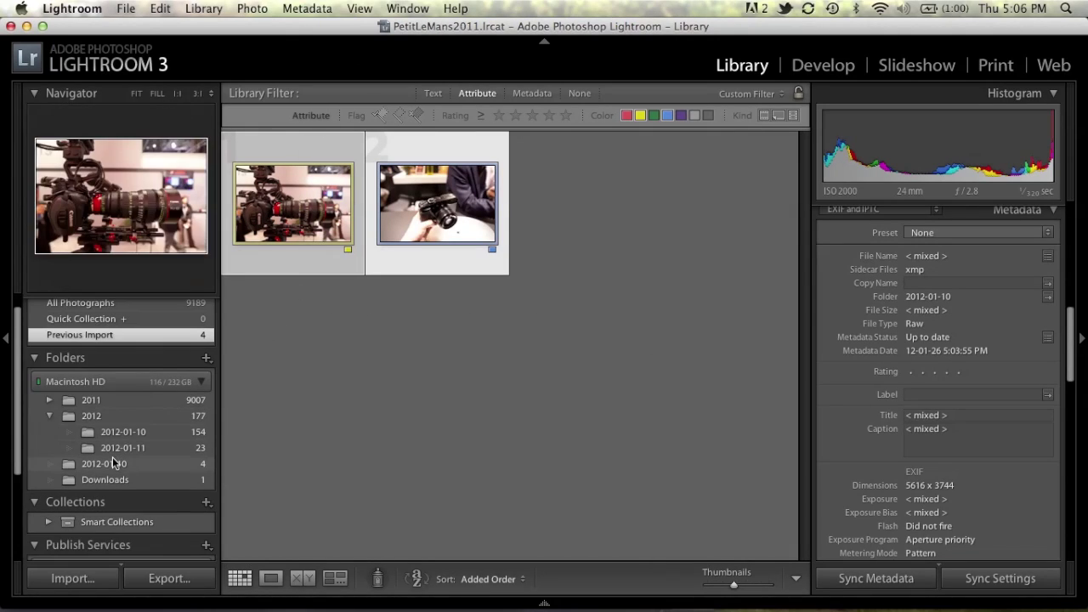
left_click(112, 460)
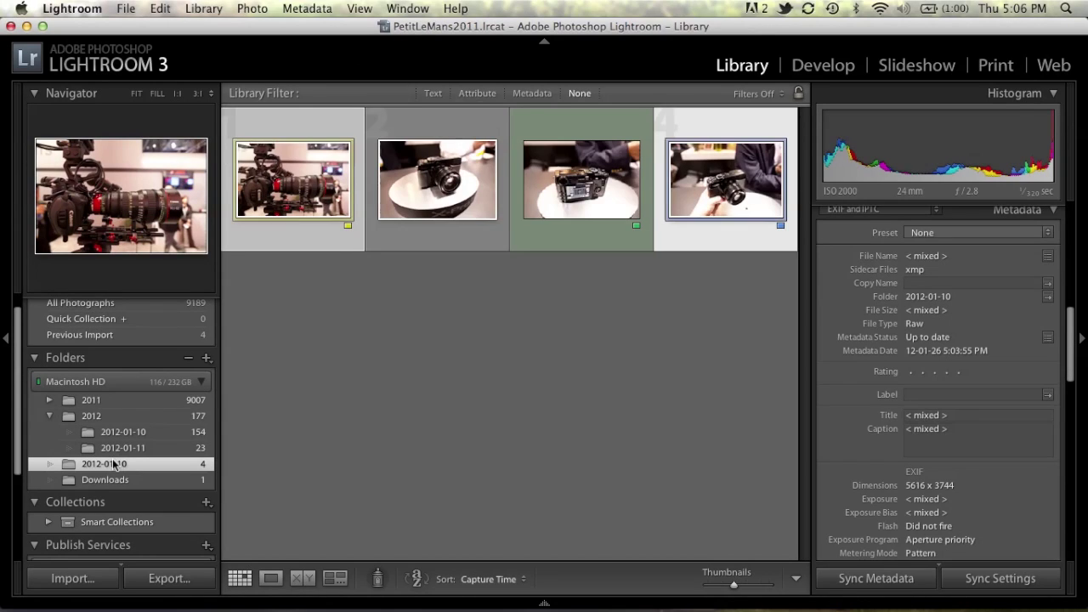
right_click(113, 463)
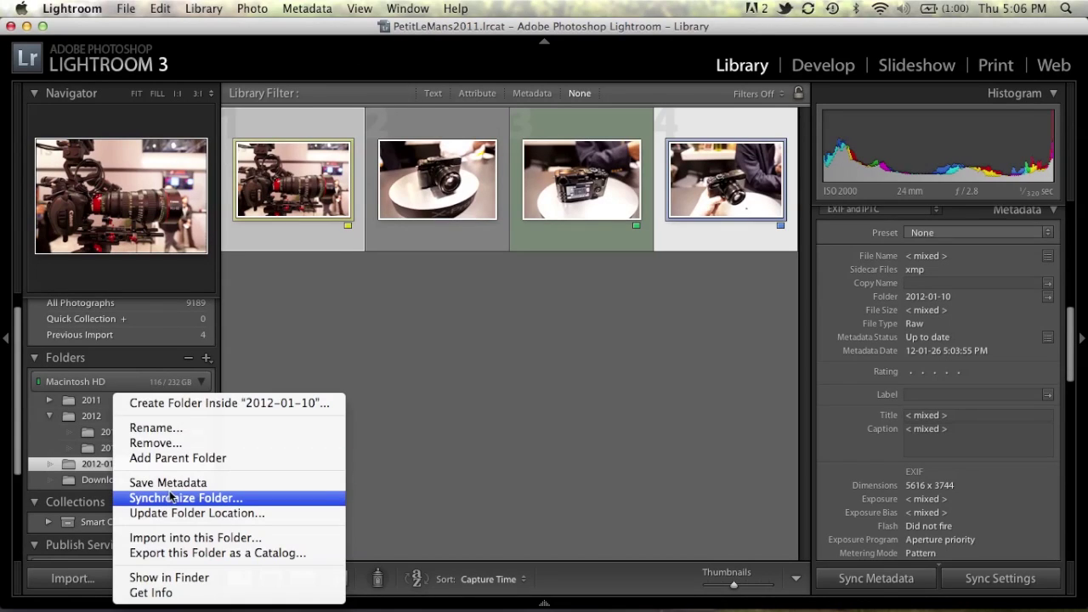
left_click(170, 498)
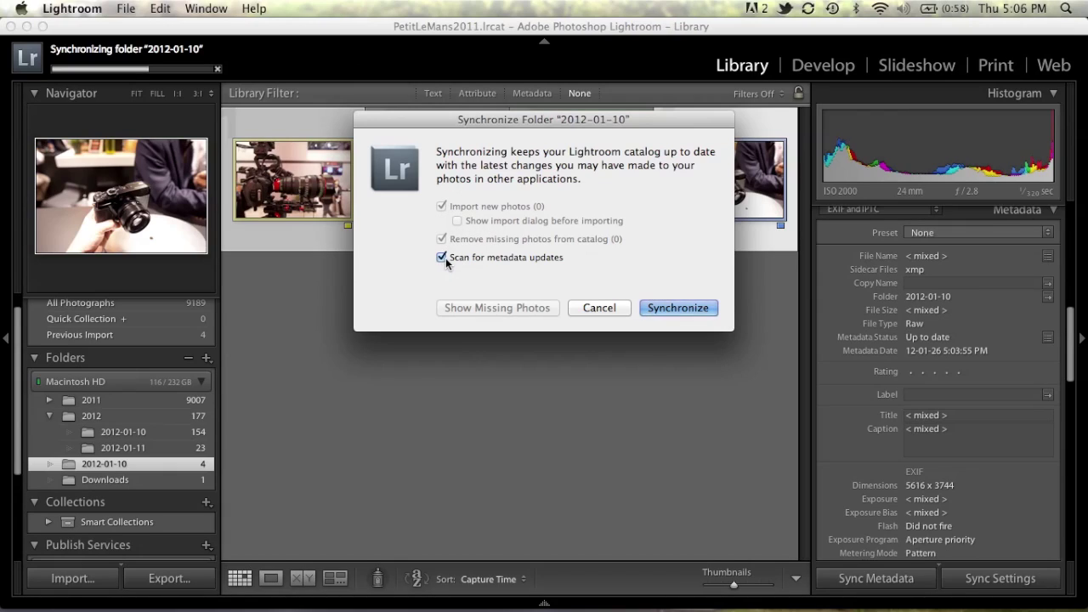
left_click(669, 308)
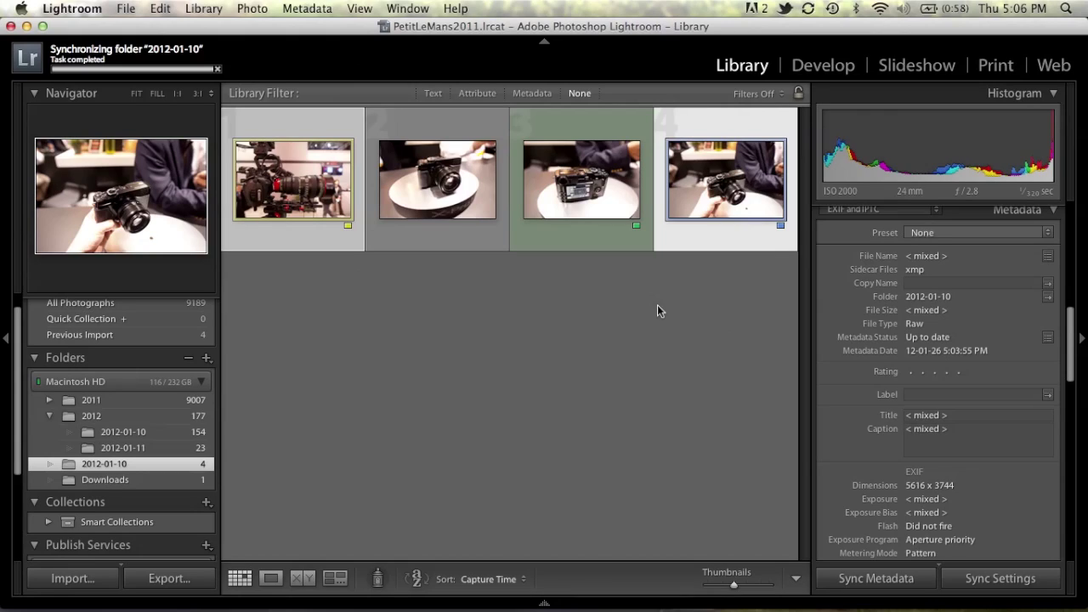
right_click(723, 182)
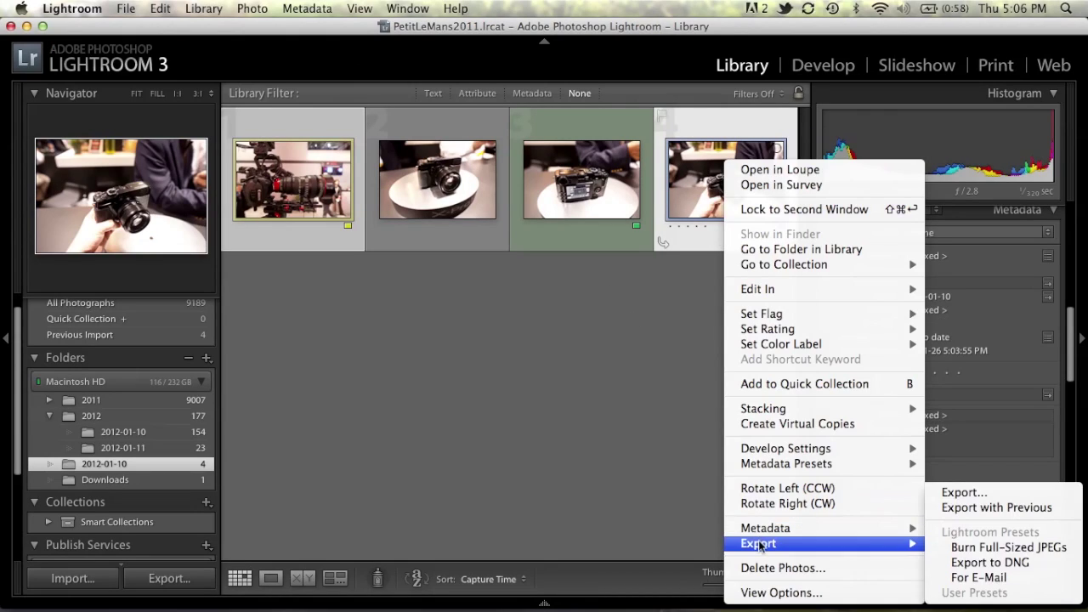
left_click(517, 411)
left_click(517, 412)
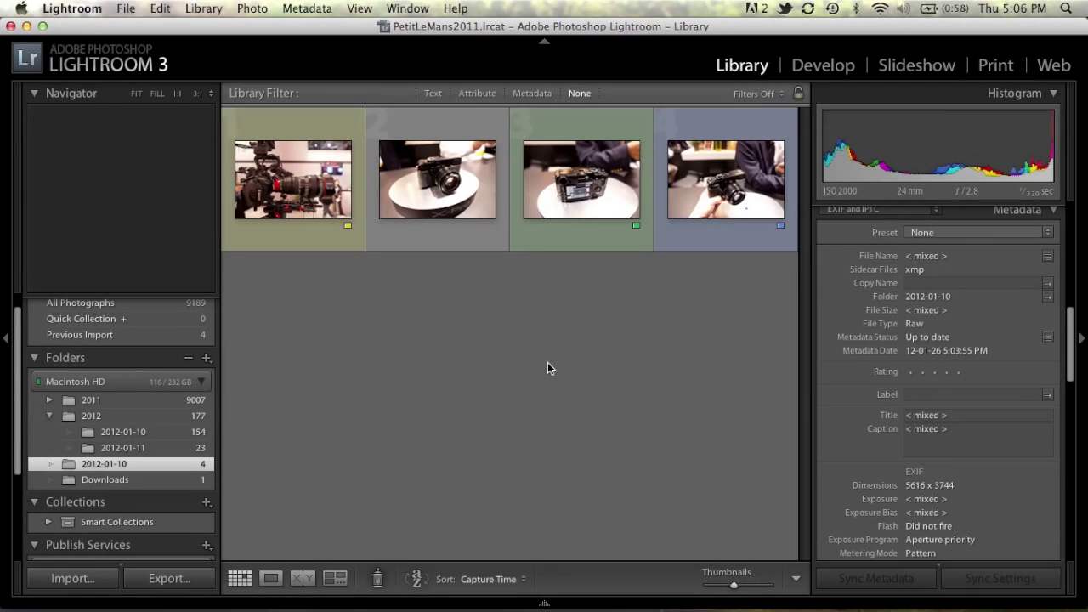
Turn on the attribute filter for the folder and change the caption of photo 6419 to "Fuji t".
left_click(477, 93)
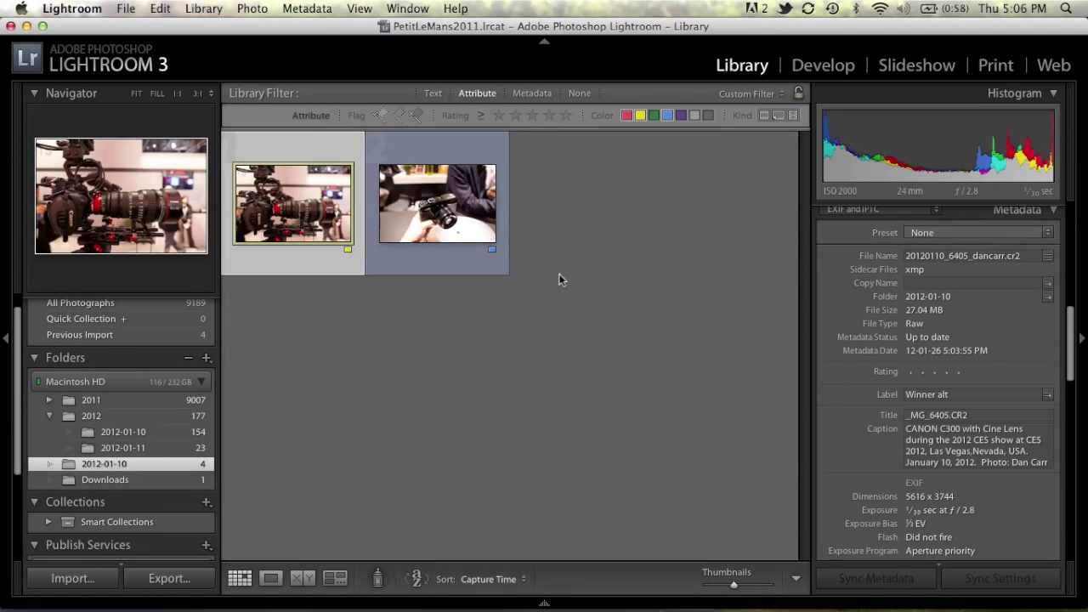
left_click(433, 195)
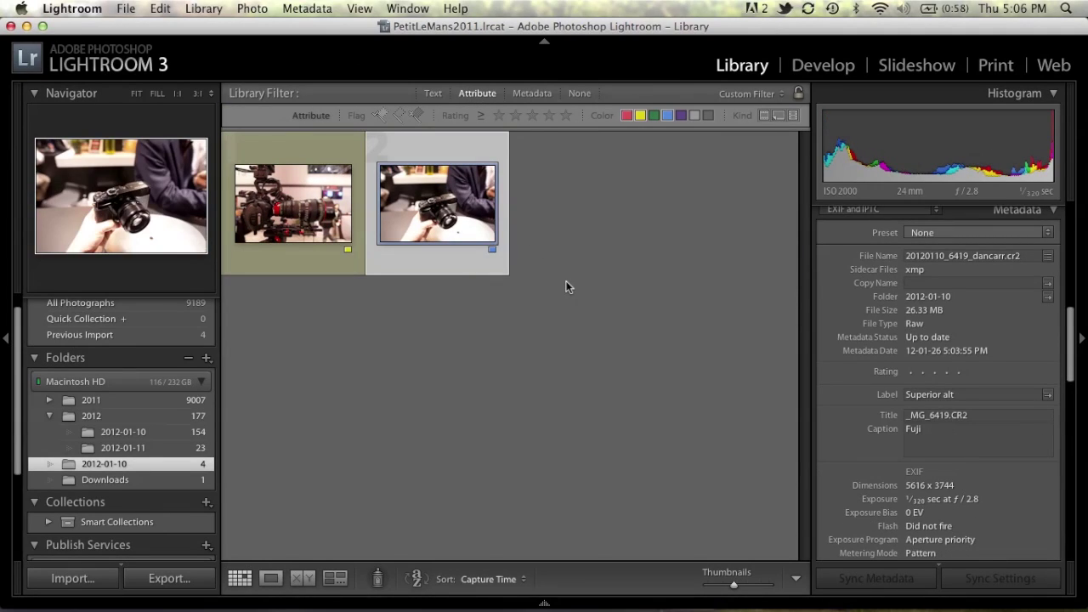
left_click(920, 441)
key("Right")
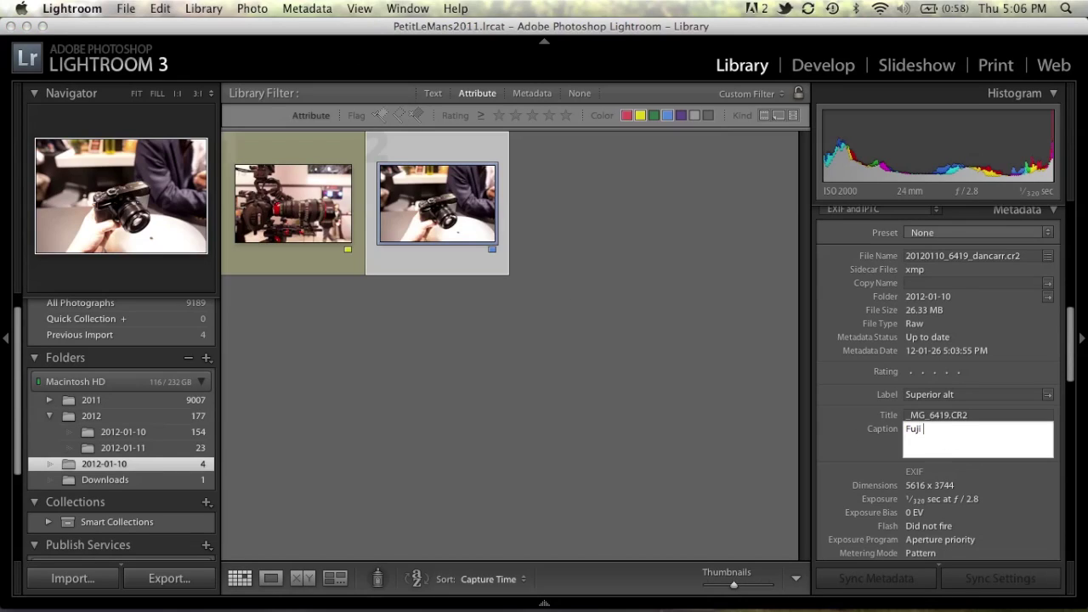
type("t")
left_click(832, 408)
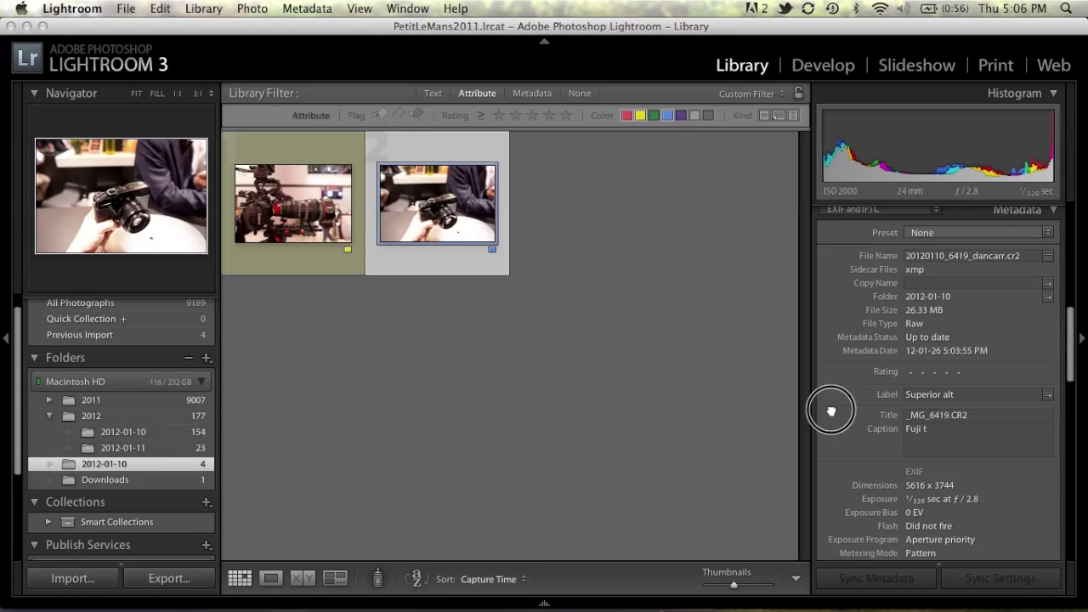
left_click(650, 341)
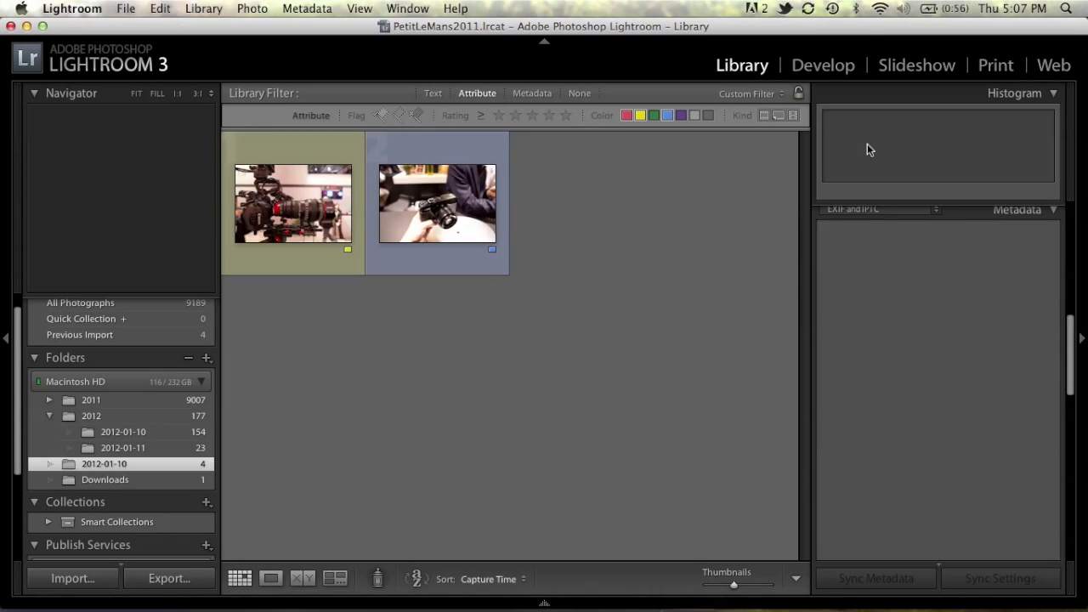
Open the export settings for photo 6419, then dismiss them without exporting and deselect the photo.
left_click(451, 196)
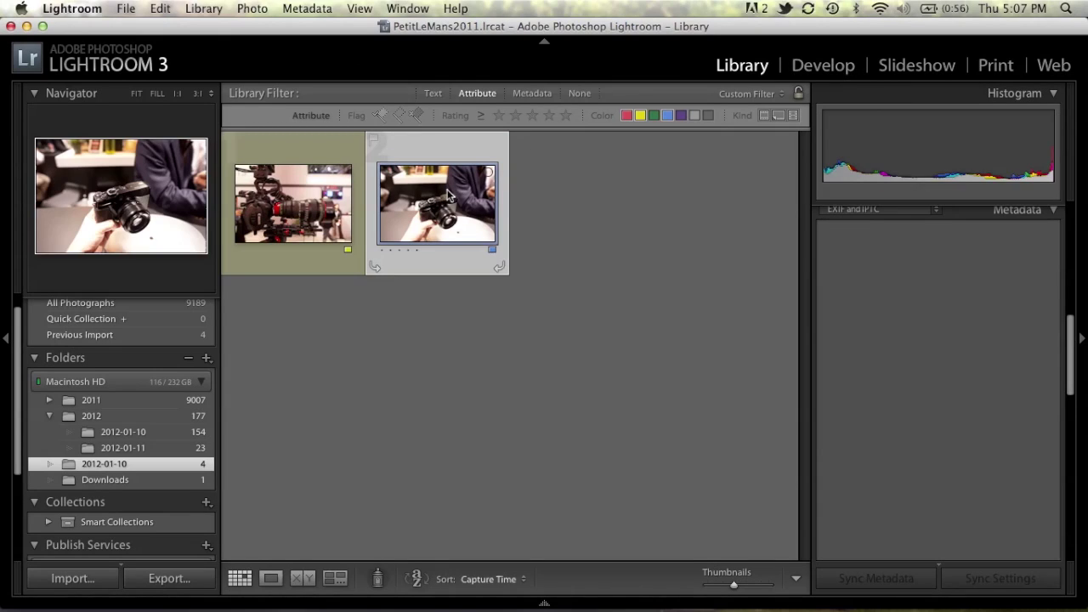
right_click(497, 199)
mouse_move(619, 548)
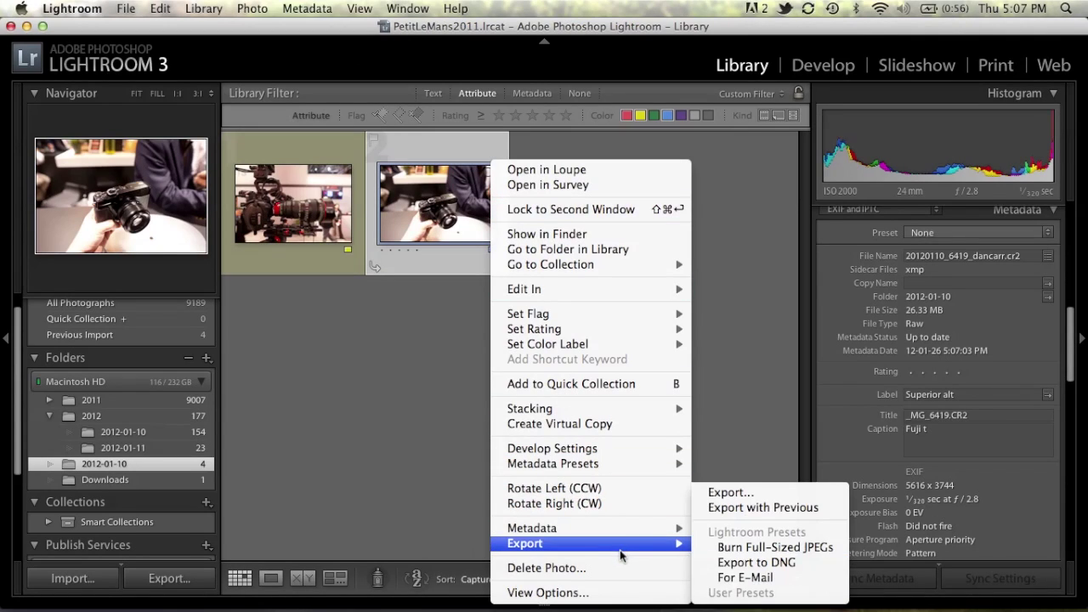
left_click(747, 493)
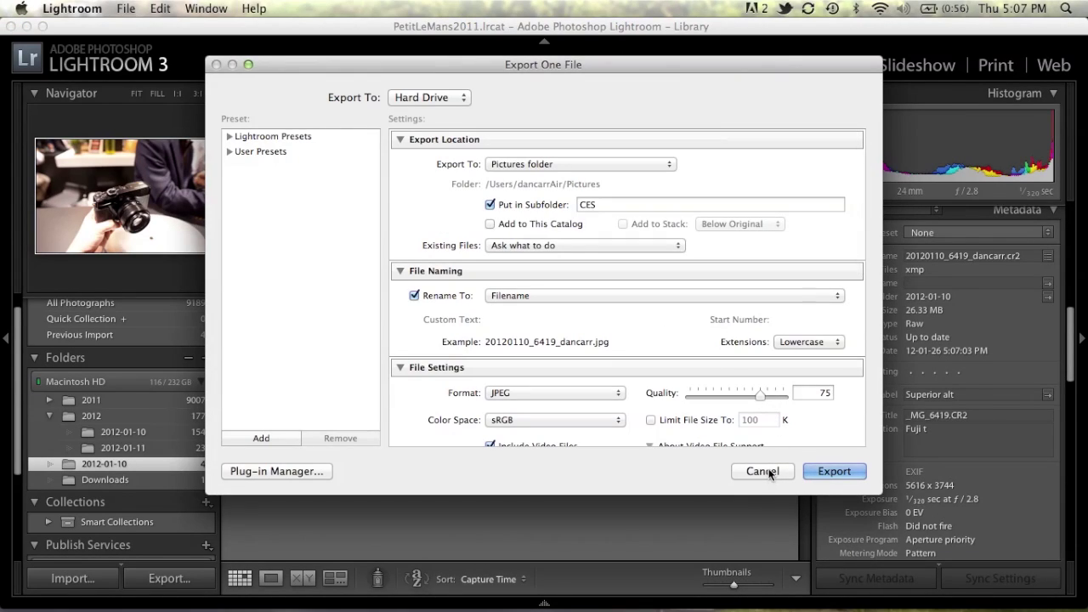
left_click(765, 471)
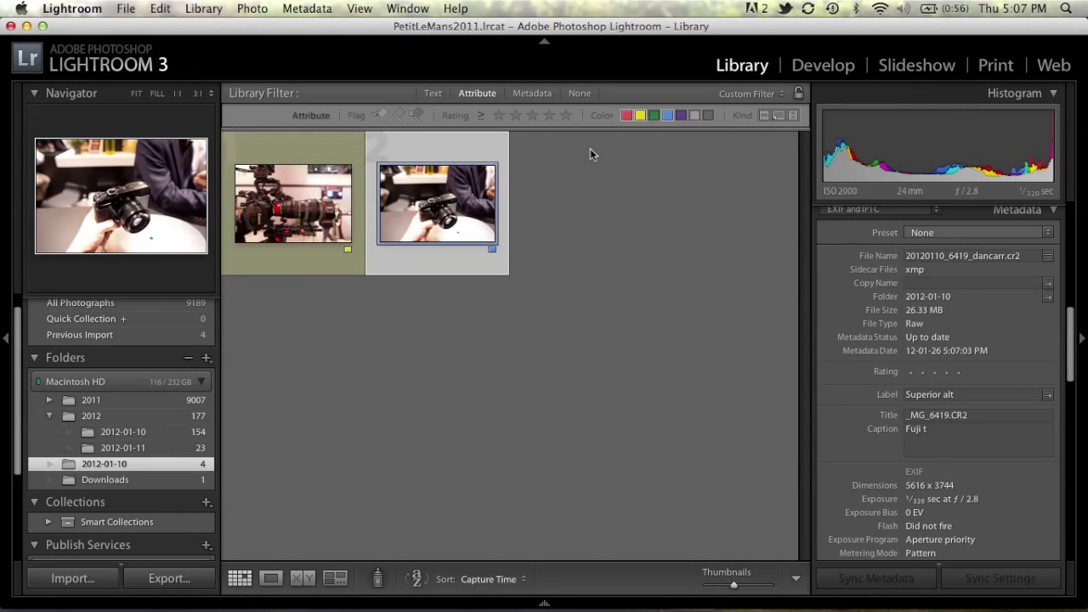
left_click(591, 150)
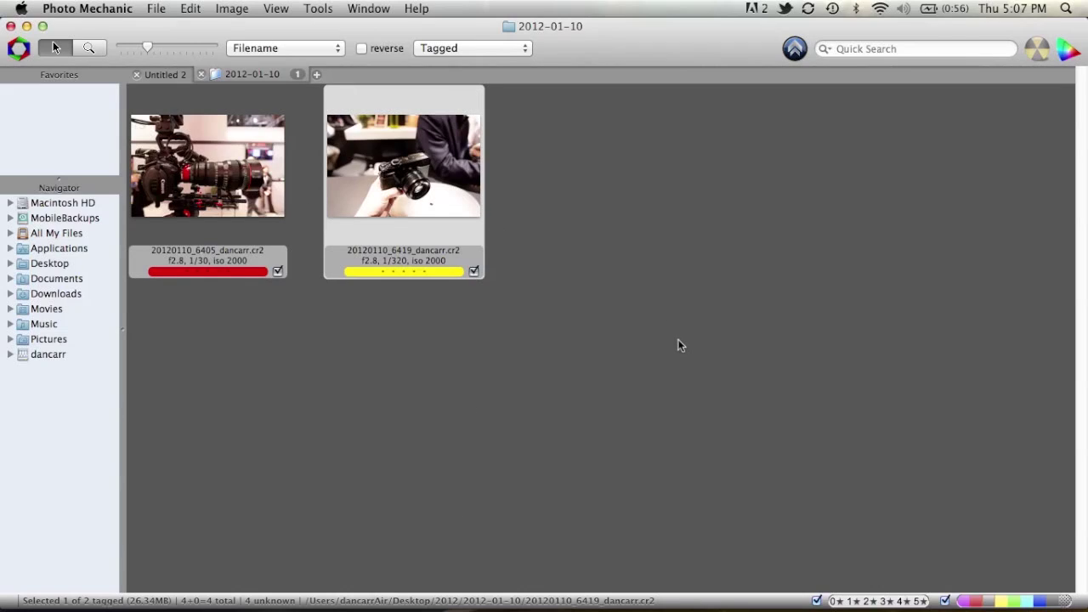
Preview photos 6405 and 6419 at large size, close the preview, and switch to Lightroom's Develop module.
double_click(262, 165)
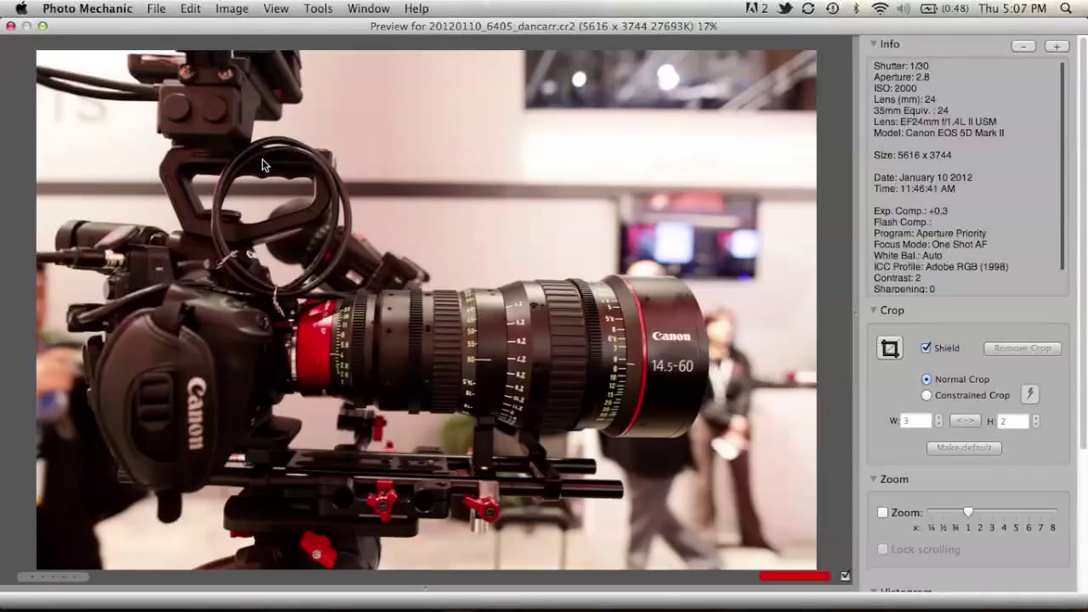
key("Right")
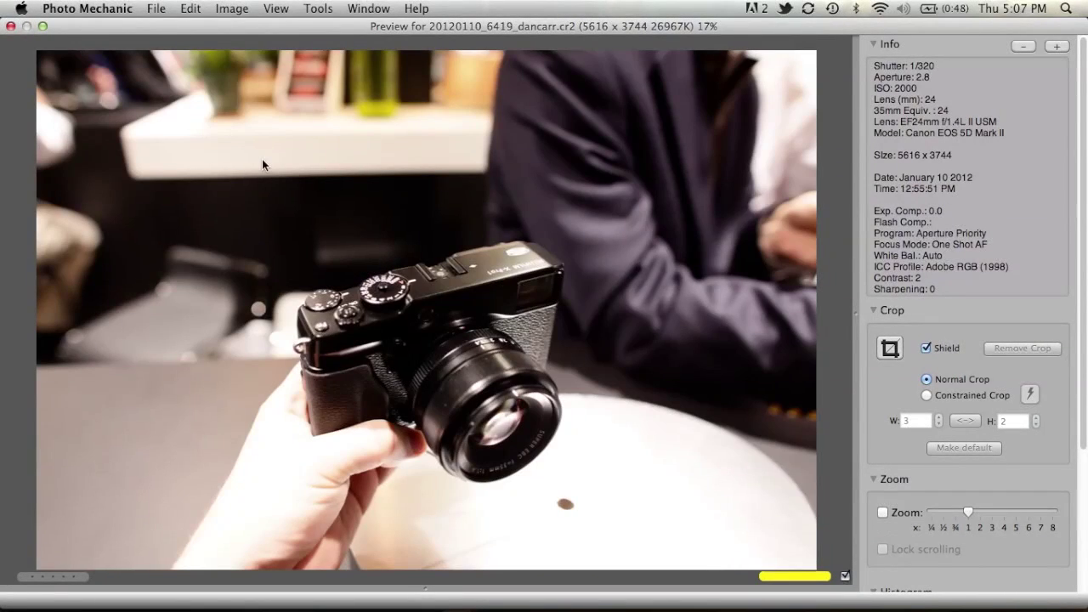
key("Escape")
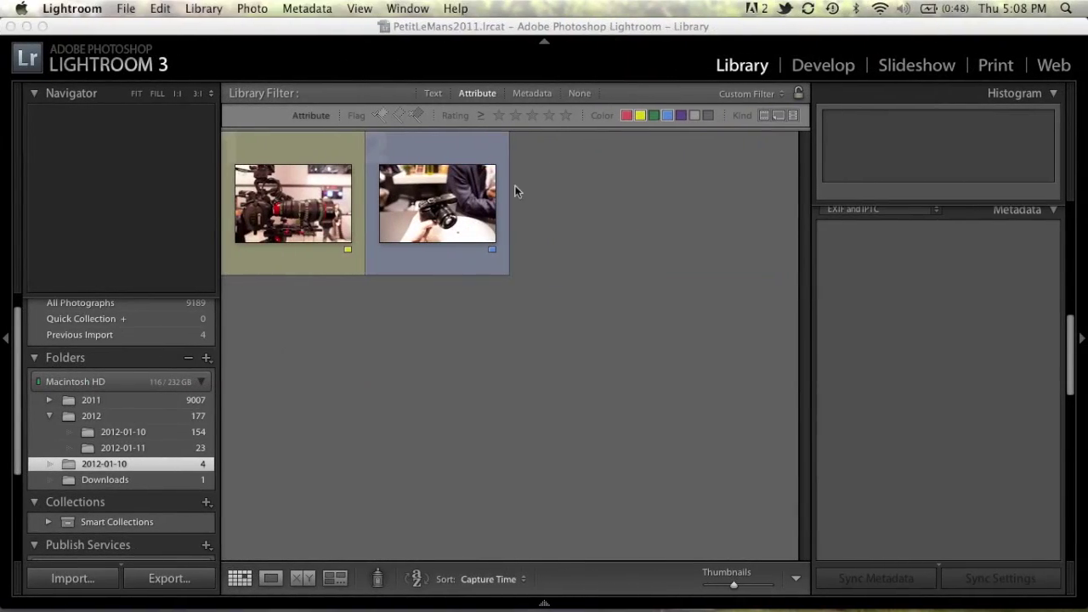
left_click(830, 67)
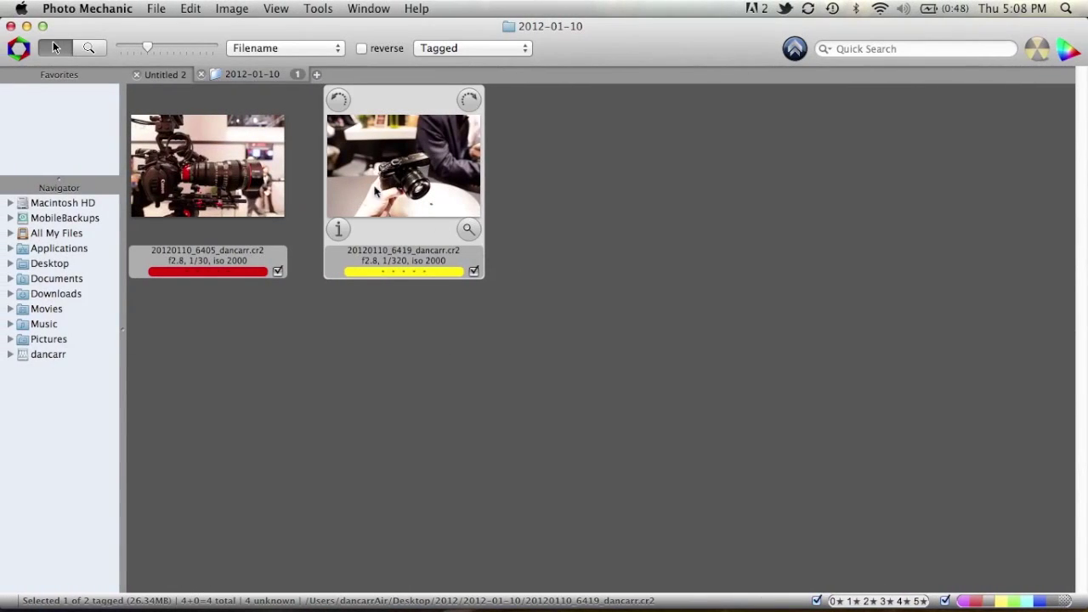
Switch back to Photo Mechanic, select only photo 6419, and open its copy options.
left_click(228, 186)
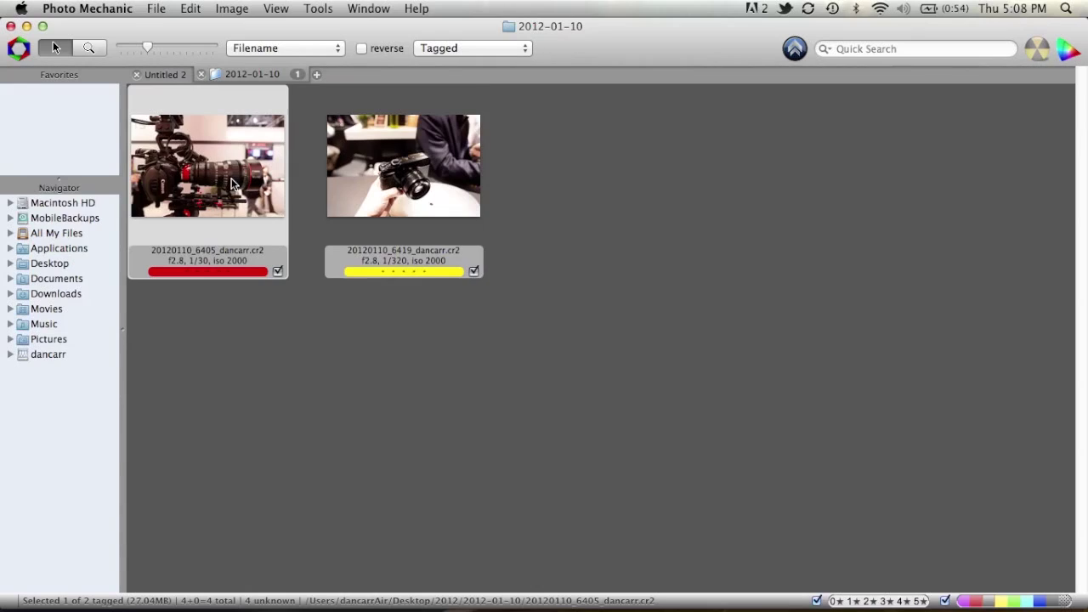
left_click(377, 170, "shift")
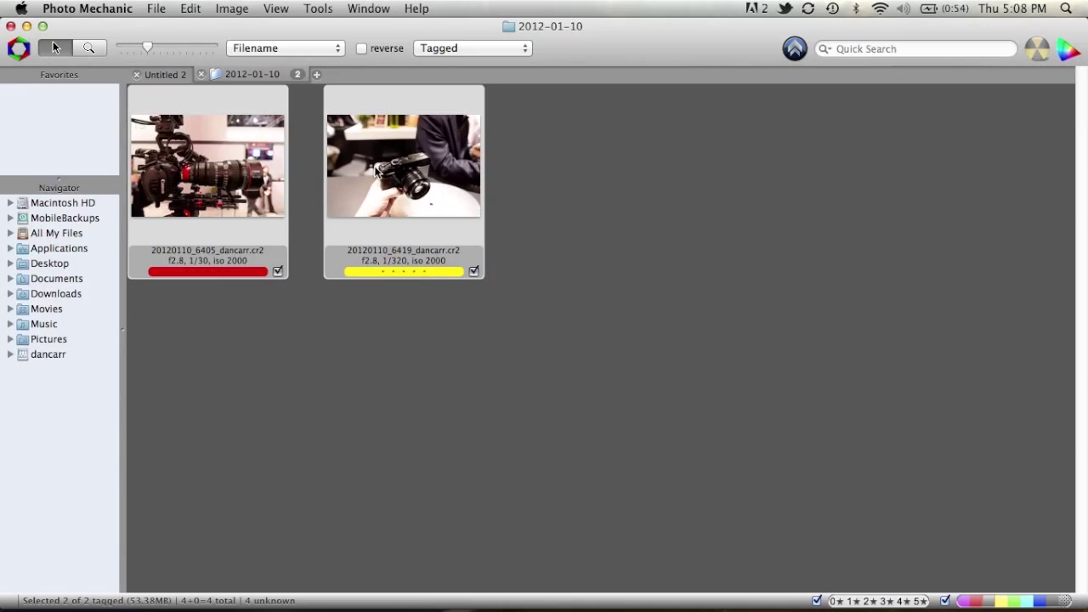
left_click(377, 170)
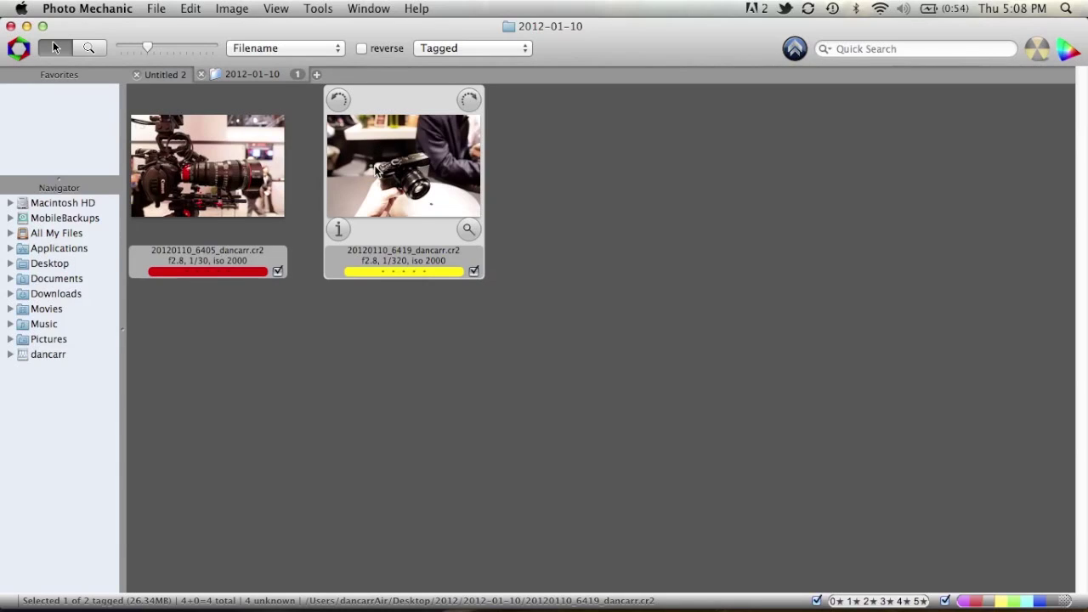
right_click(376, 170)
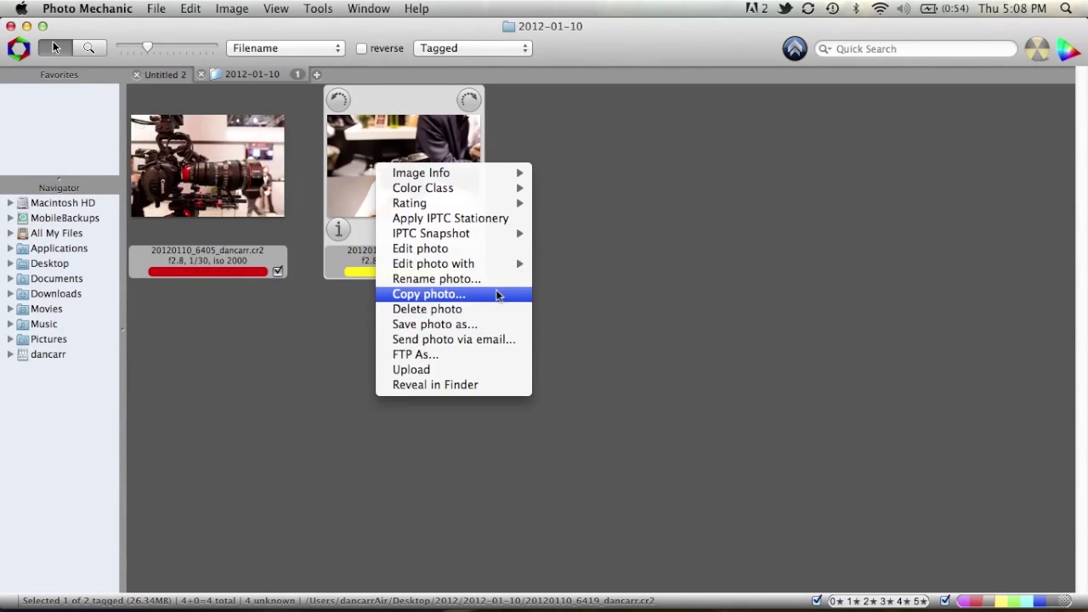
left_click(498, 295)
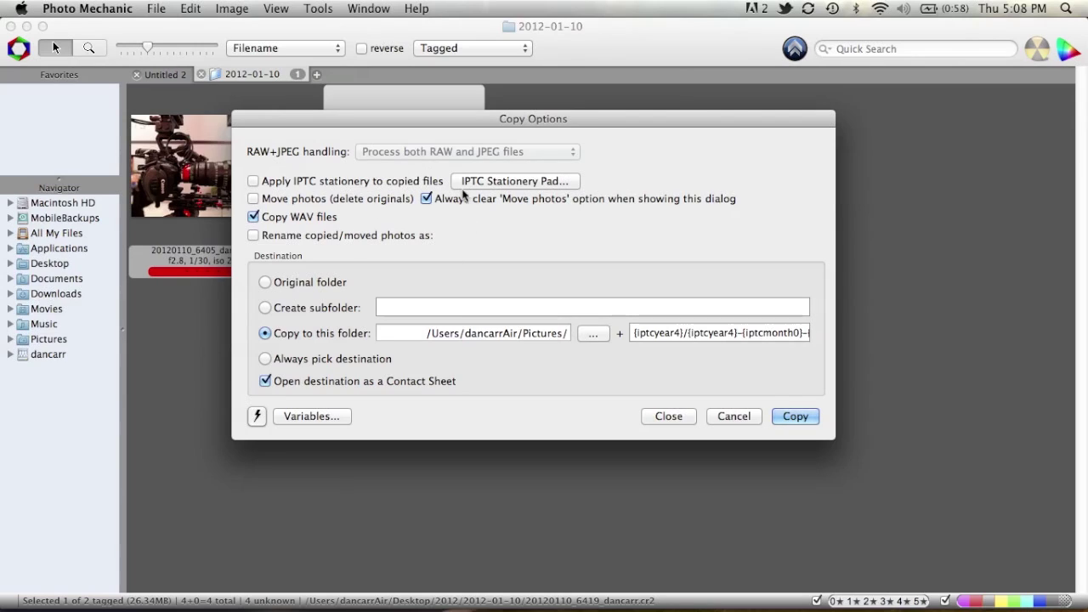
Try the options for applying IPTC stationery and renaming copied photos, turning each one back off.
left_click(595, 333)
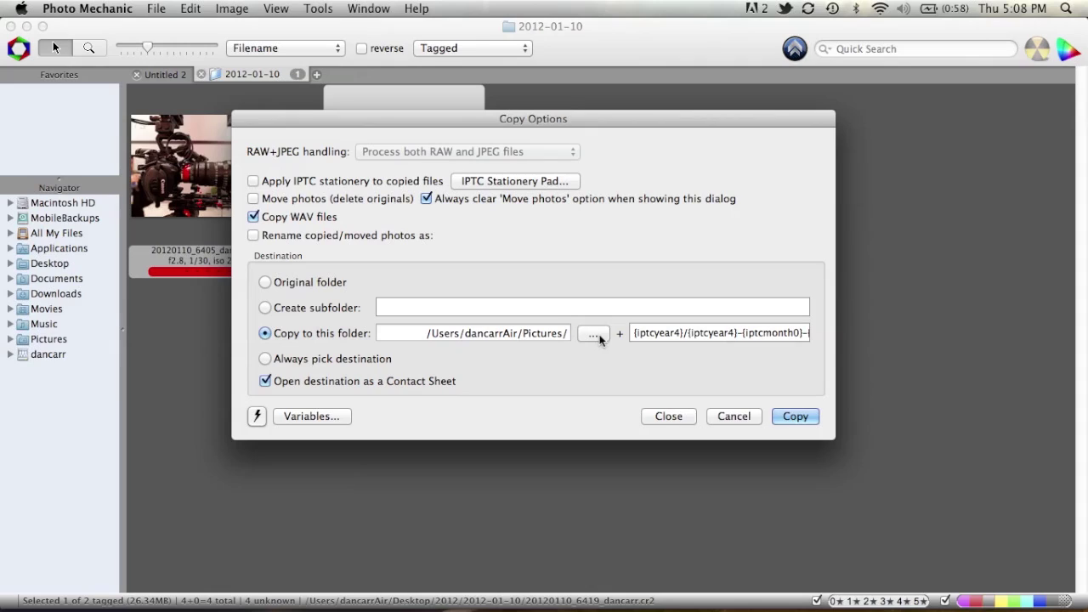
left_click(253, 182)
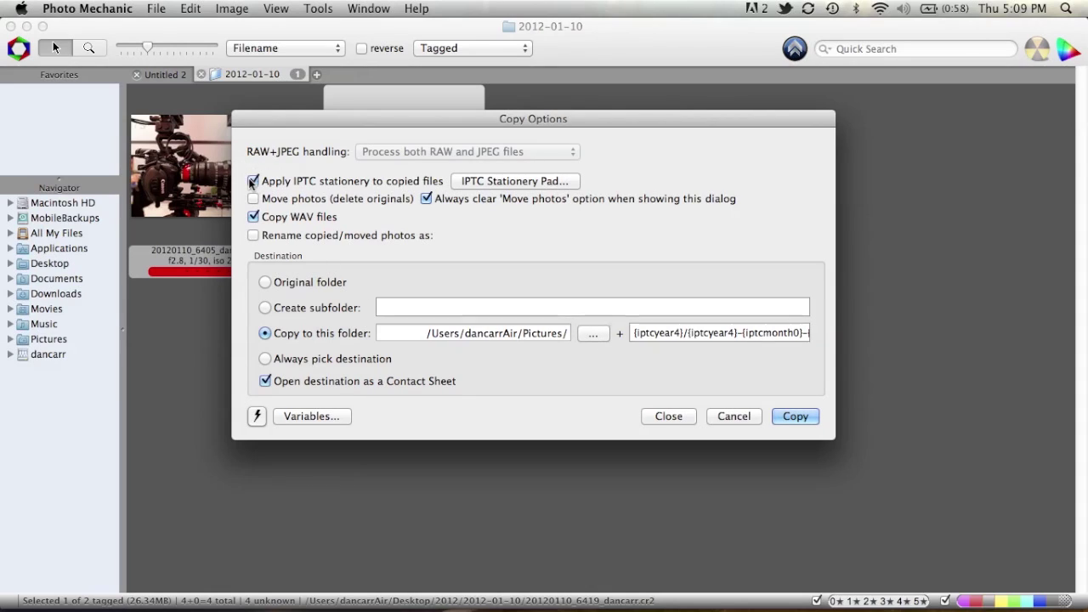
left_click(253, 182)
left_click(253, 235)
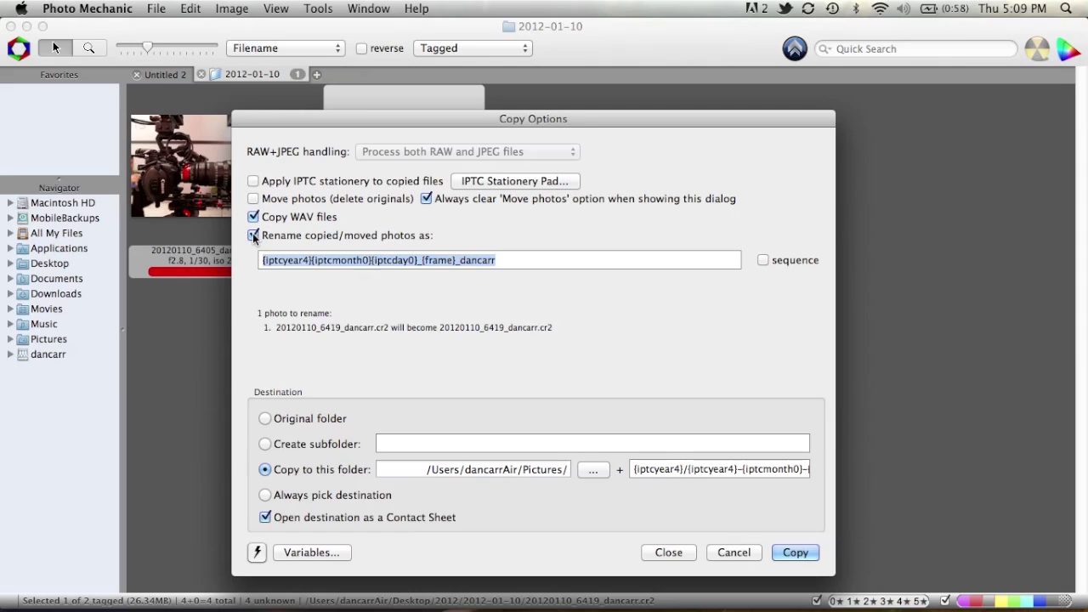
left_click(254, 236)
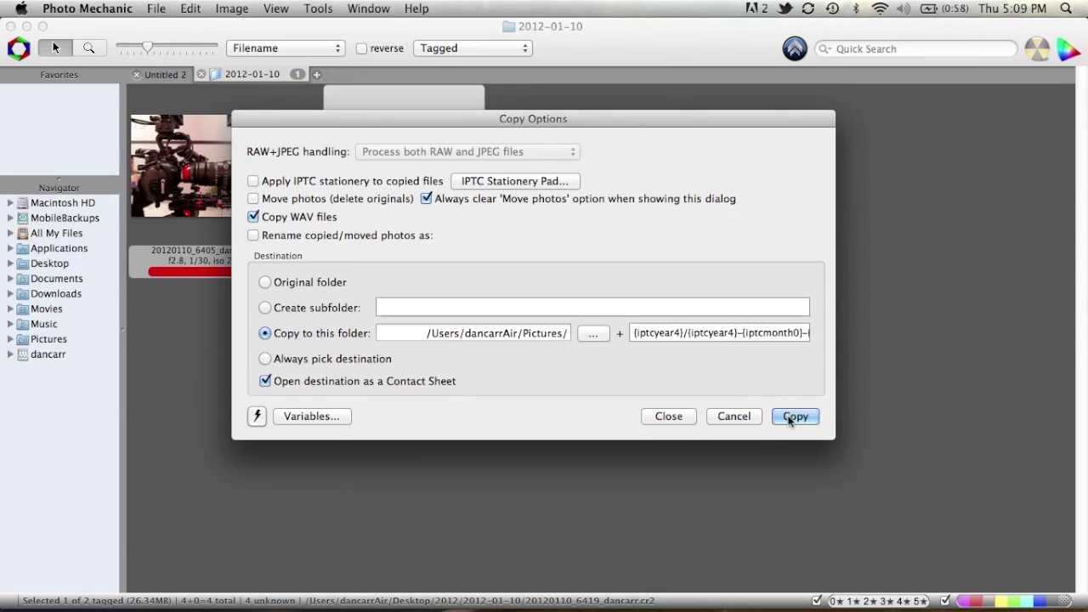
Copy photo 6419 into the dated subfolder of Pictures and close the contact sheet opened for the destination.
left_click(792, 417)
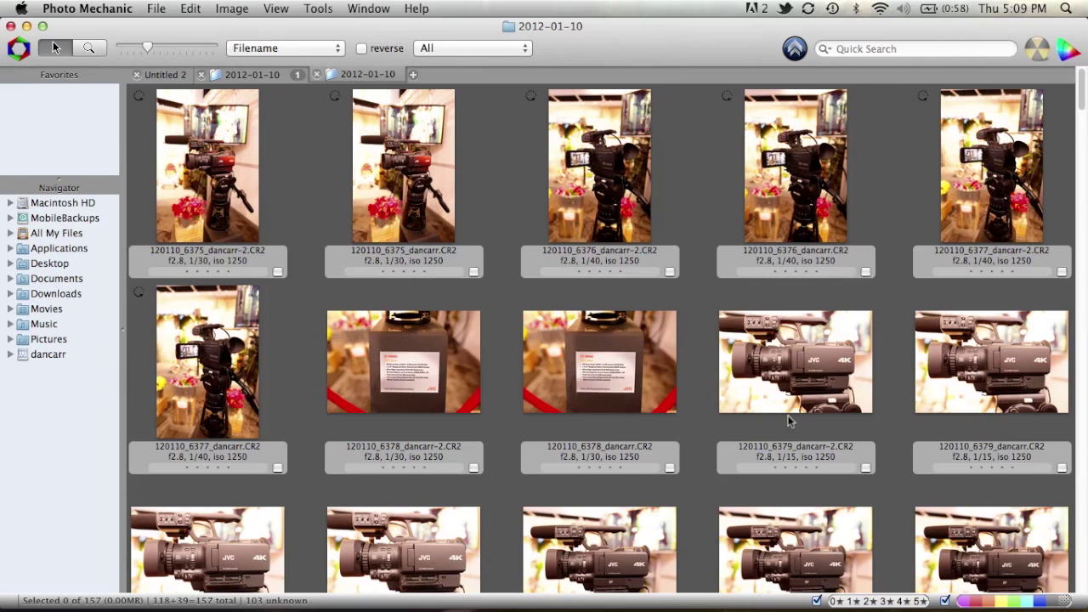
left_click(316, 75)
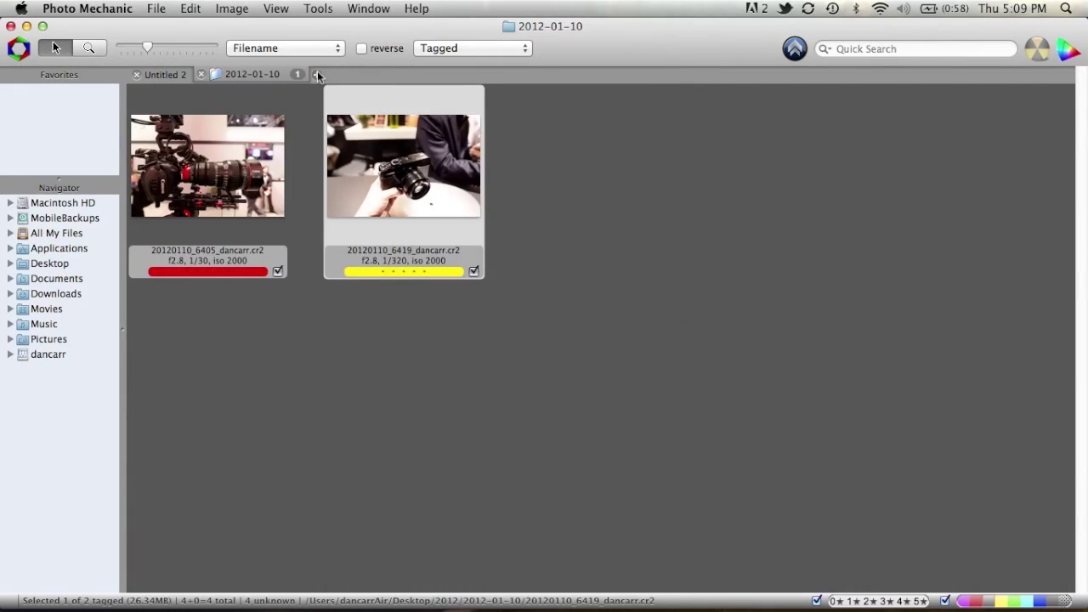
mouse_move(348, 170)
right_click(349, 170)
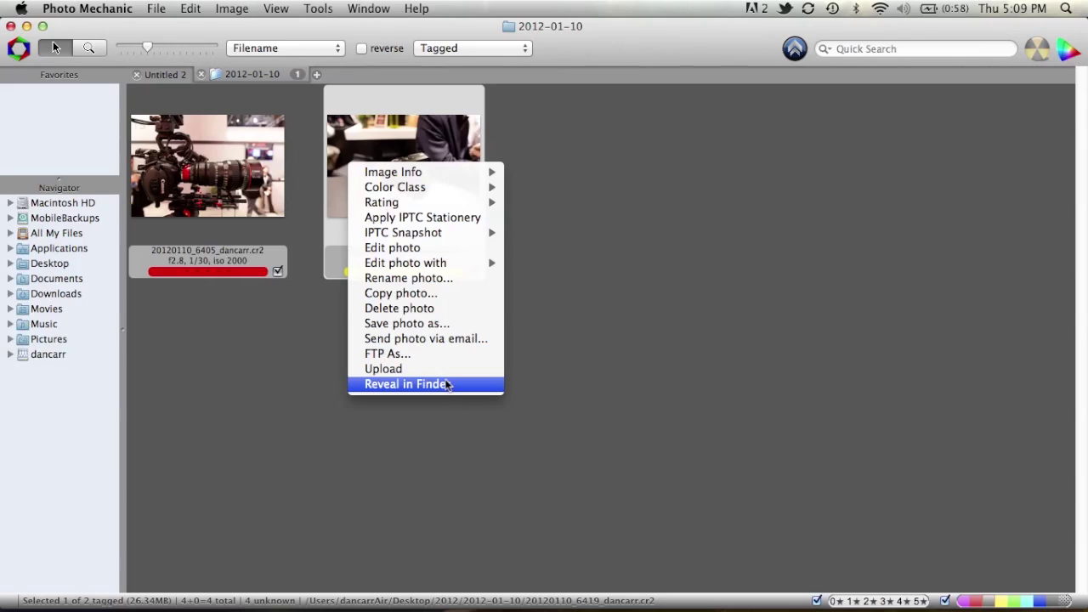
left_click(612, 269)
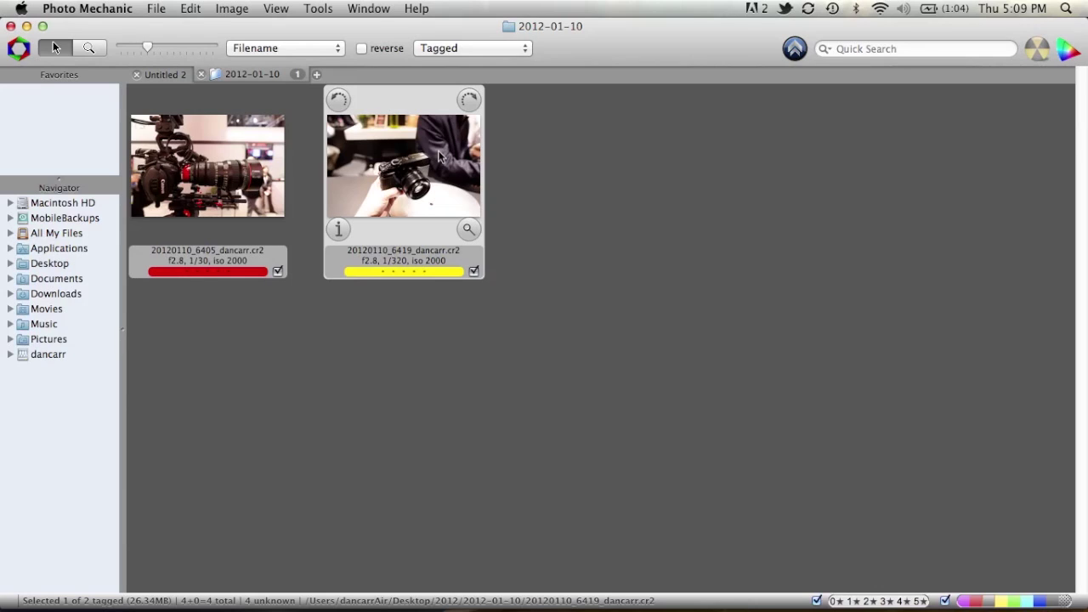
Switch to Lightroom and return to the Library module with the two filtered photos of the 2012-01-10 folder.
mouse_move(397, 595)
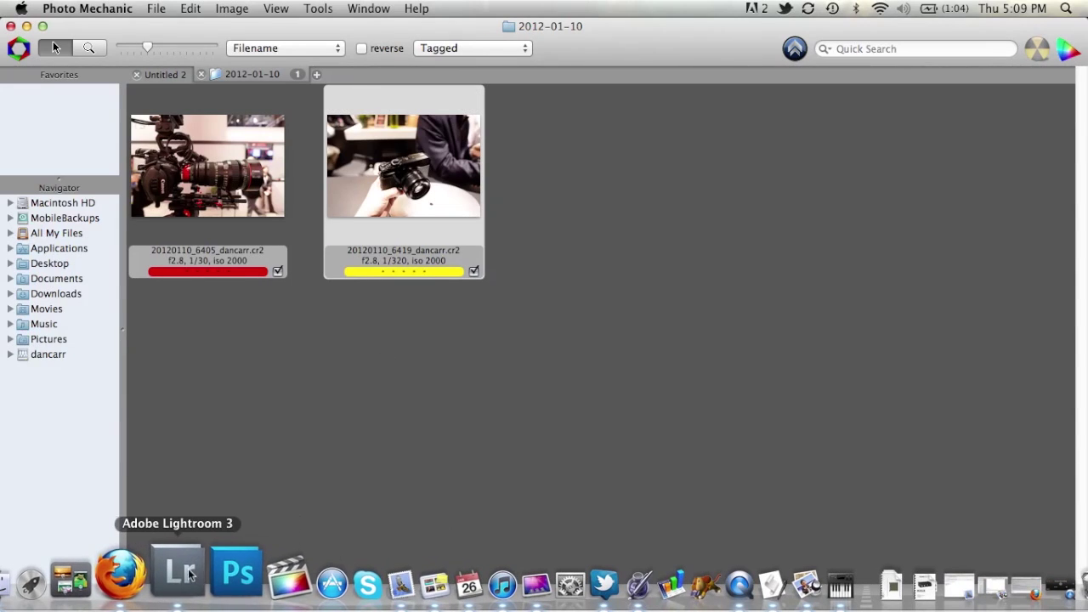
left_click(187, 573)
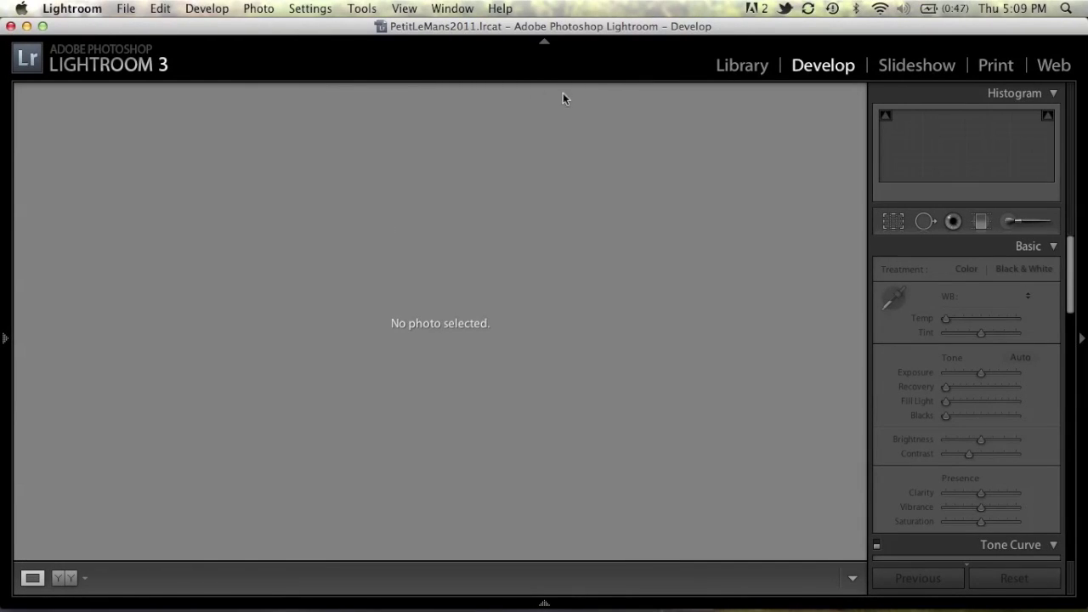
left_click(742, 66)
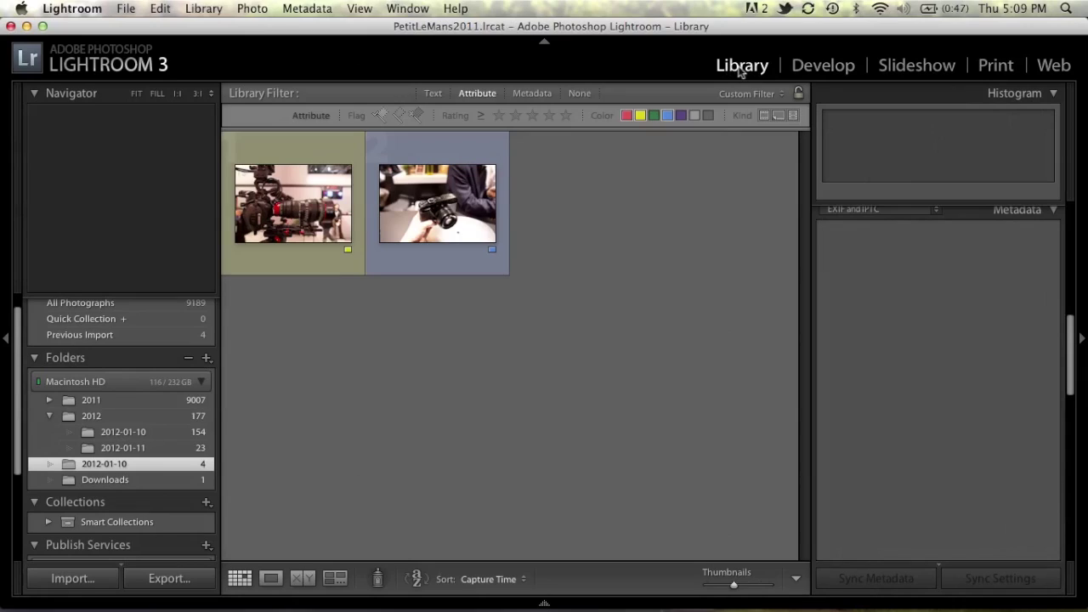